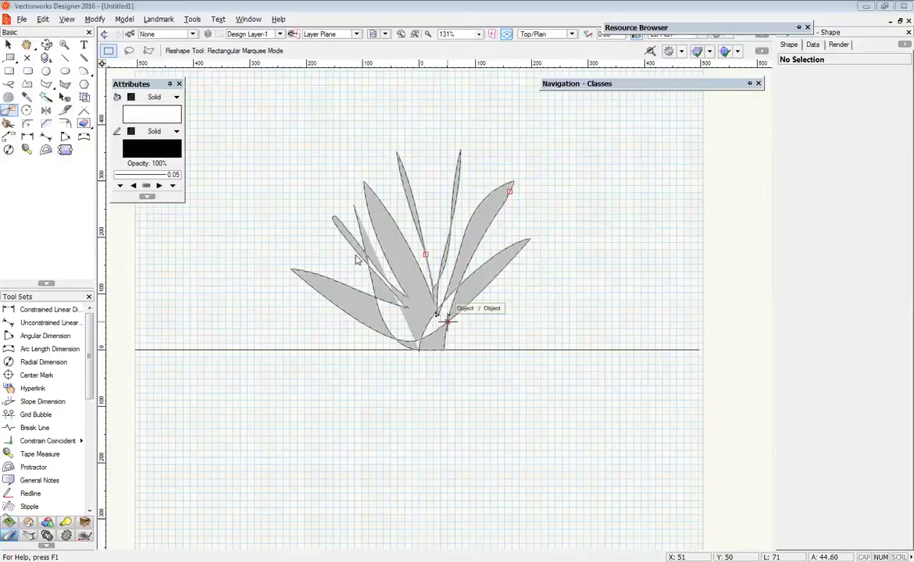
pyautogui.click(413, 259)
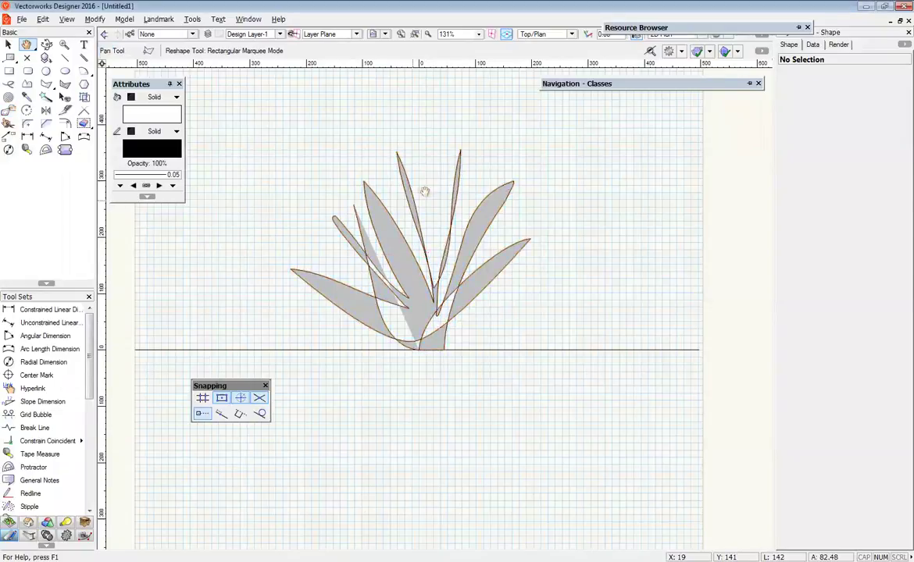
pyautogui.moveTo(414, 184); pyautogui.dragTo(465, 189, button='middle')
pyautogui.hotkey('shift', 'r')
pyautogui.moveTo(354, 369); pyautogui.dragTo(302, 304, button='middle')
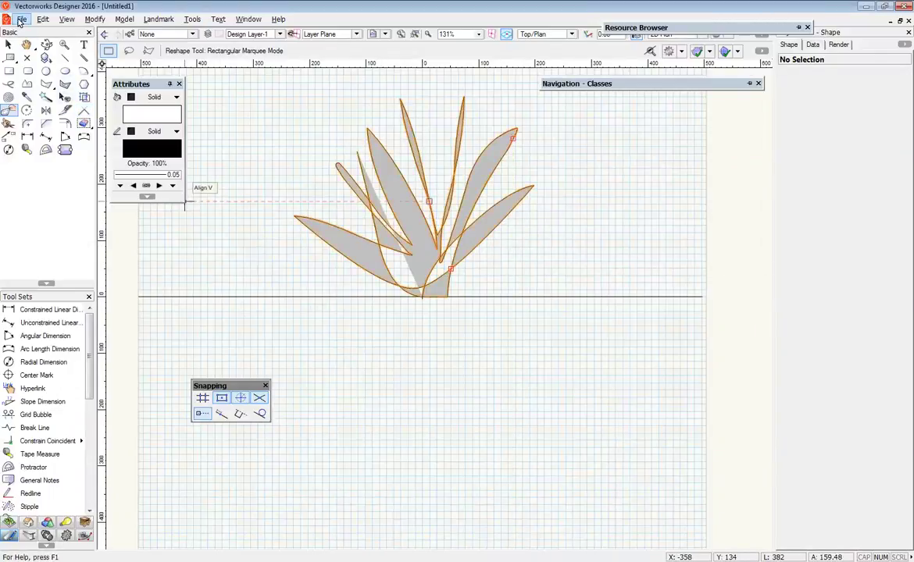
# Check the scale of Design Layer-1 in its layer settings.
pyautogui.moveTo(613, 92)
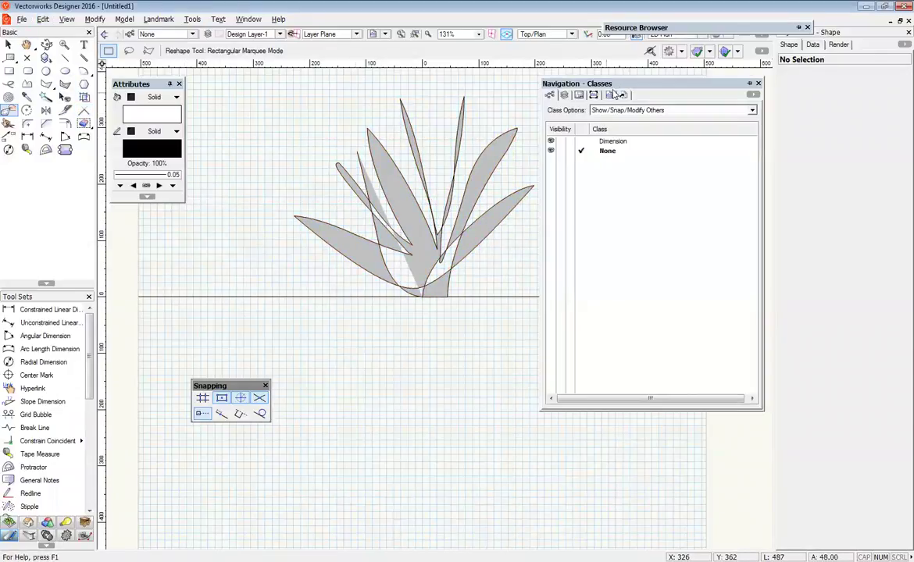
pyautogui.click(566, 96)
pyautogui.rightClick(607, 145)
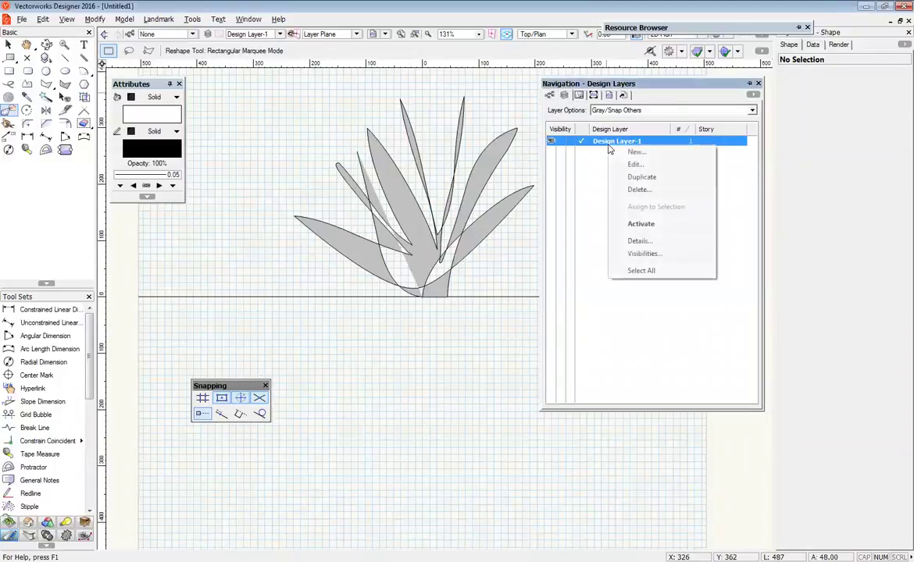
pyautogui.click(619, 160)
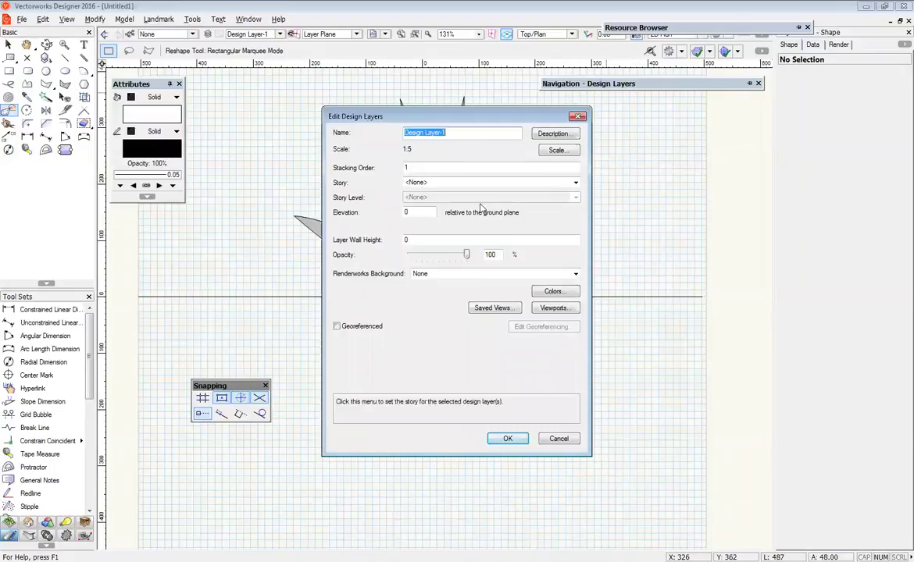
pyautogui.click(508, 439)
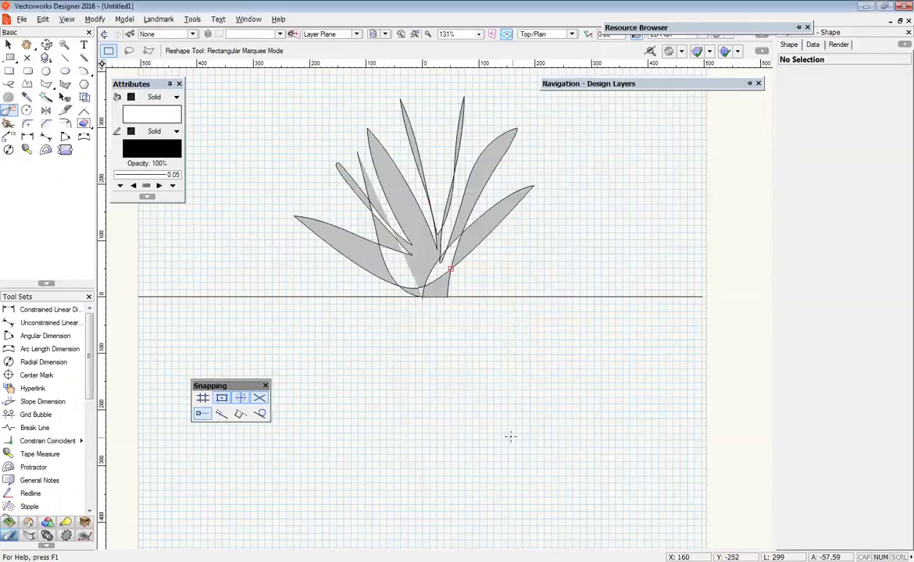
pyautogui.press('h')
pyautogui.moveTo(414, 191); pyautogui.dragTo(432, 226)
pyautogui.moveTo(433, 226); pyautogui.dragTo(427, 228, button='middle')
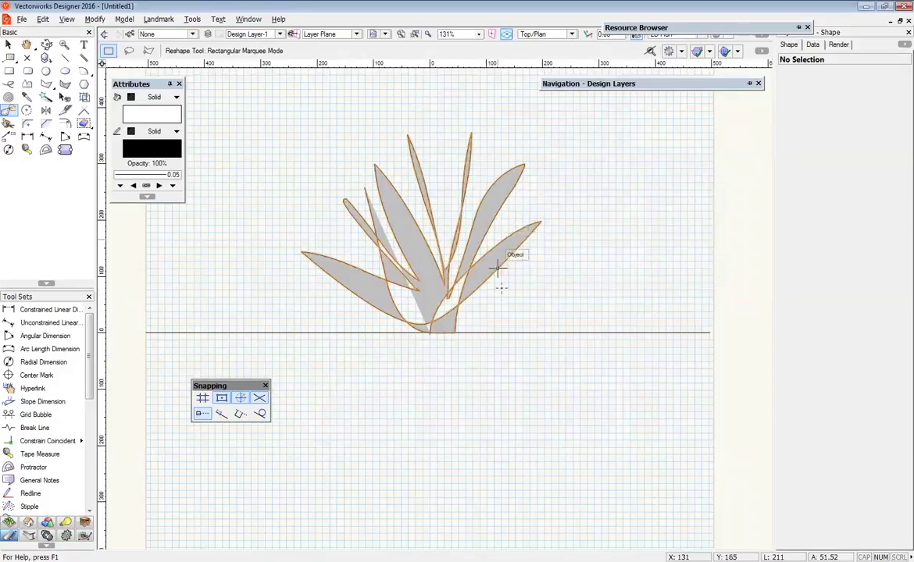
pyautogui.click(497, 297)
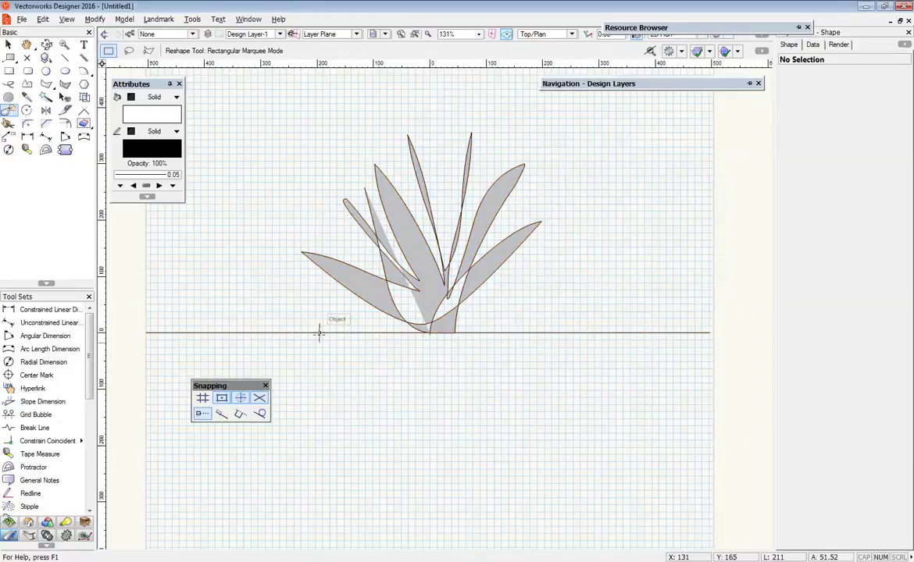
pyautogui.press('h')
pyautogui.moveTo(246, 297); pyautogui.dragTo(212, 265)
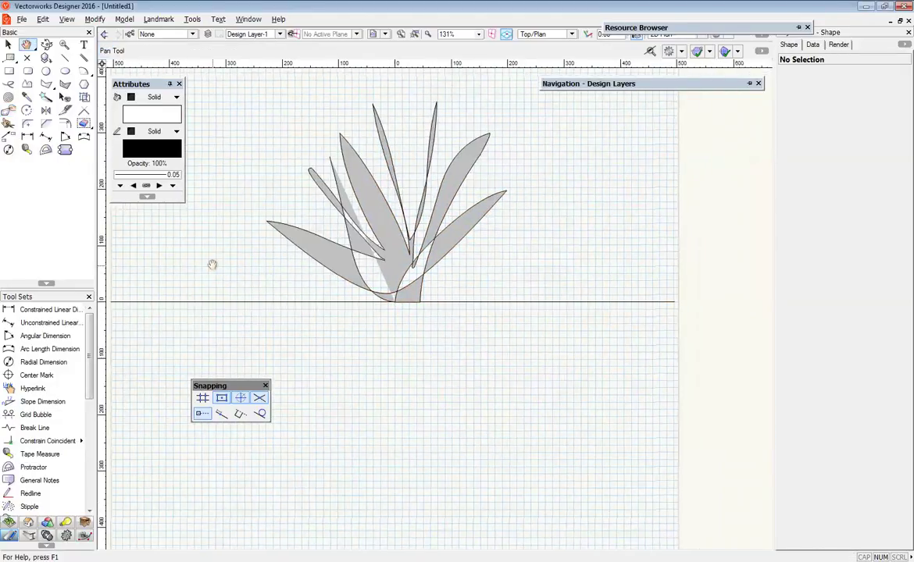
pyautogui.hotkey('shift', 'r')
pyautogui.hotkey('ctrl', 'a')
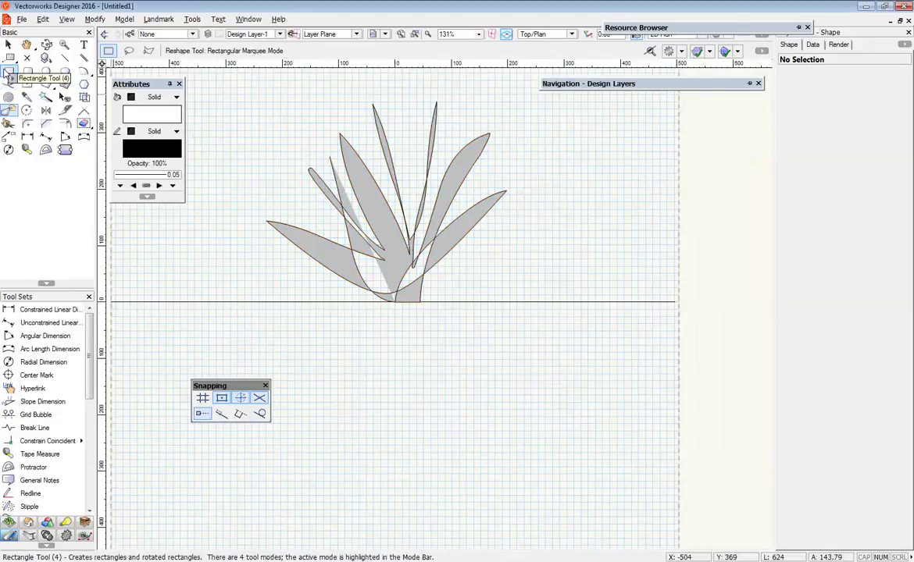
# Draw an open trapezoidal pit outline below the ground line with a corner-vertex polyline, about 559 mm wide and 199 mm deep.
pyautogui.click(46, 83)
pyautogui.moveTo(400, 303); pyautogui.dragTo(492, 243, button='middle')
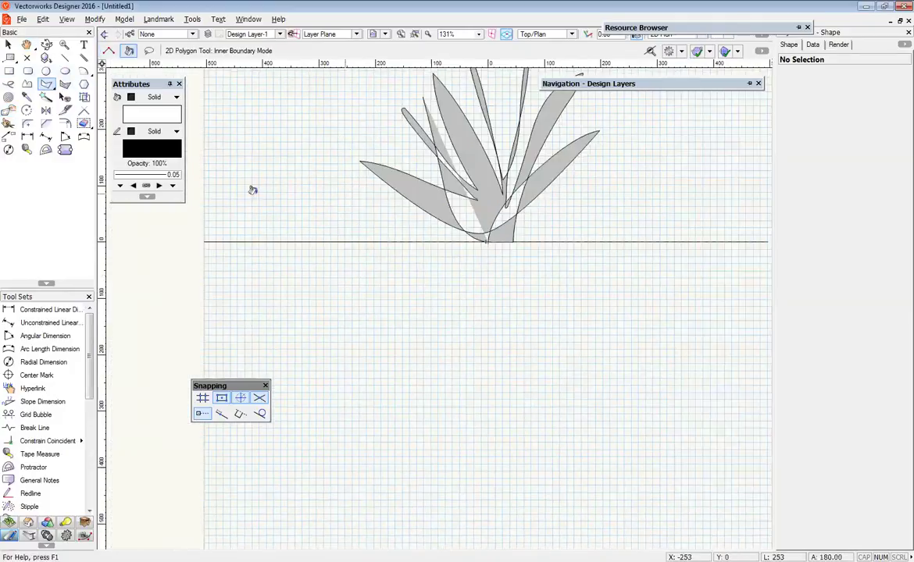
pyautogui.click(27, 84)
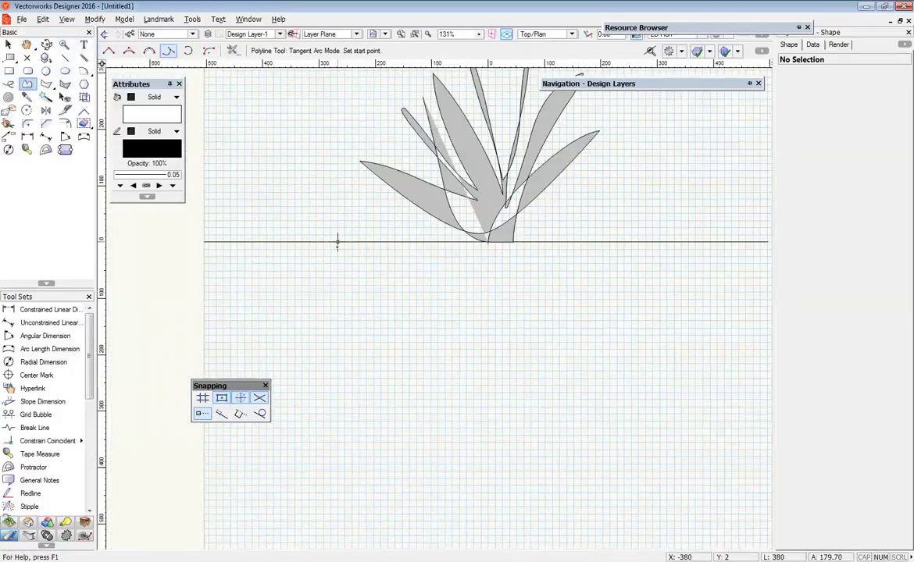
pyautogui.click(337, 241)
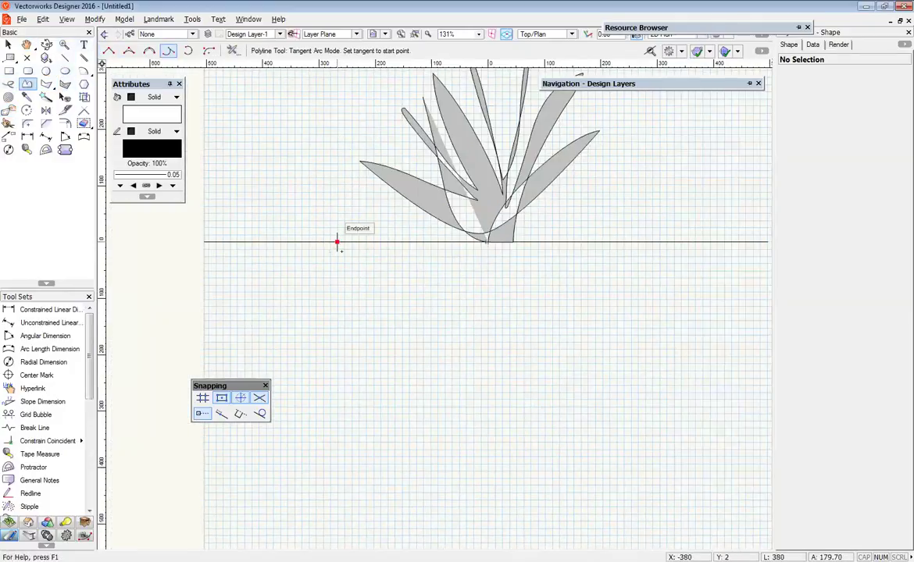
pyautogui.click(395, 344)
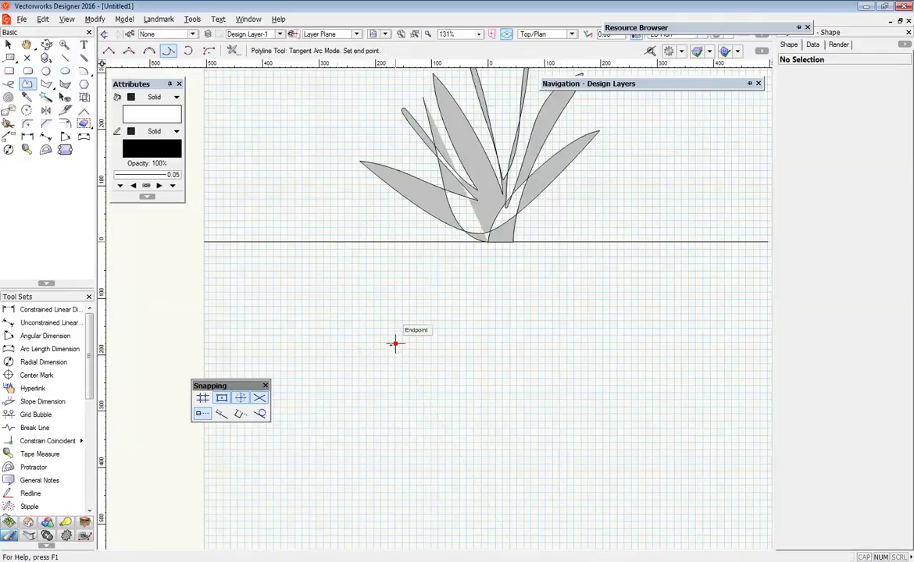
pyautogui.click(103, 49)
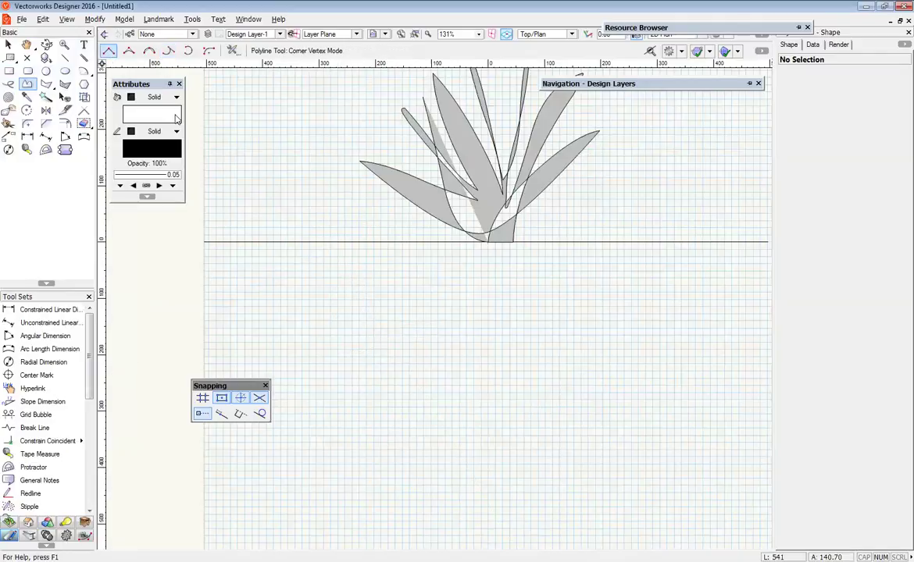
pyautogui.click(401, 354)
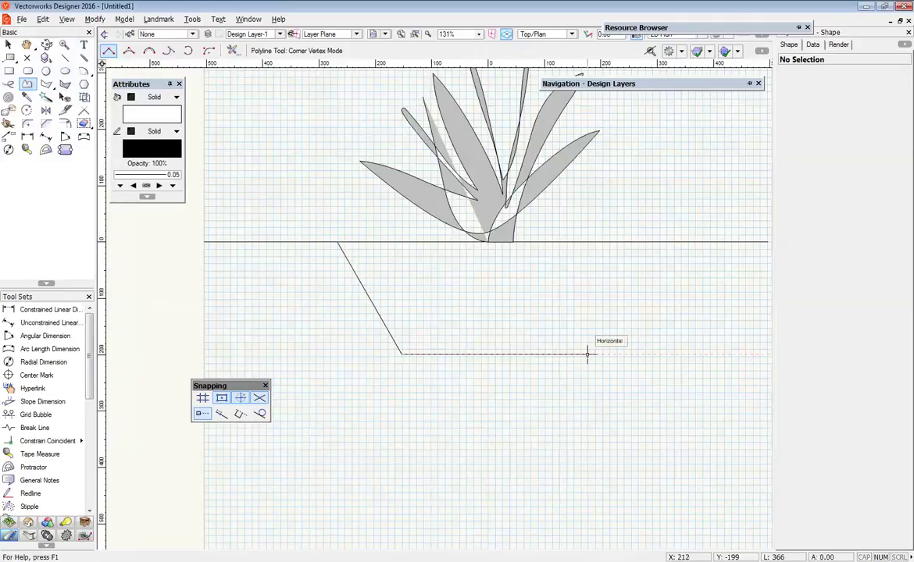
pyautogui.click(587, 354)
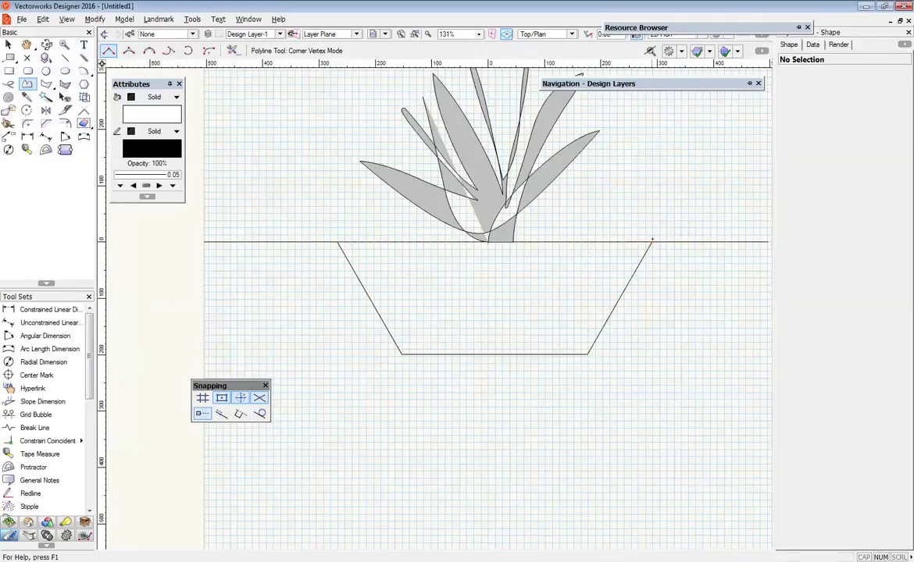
pyautogui.doubleClick(650, 242)
pyautogui.click(8, 44)
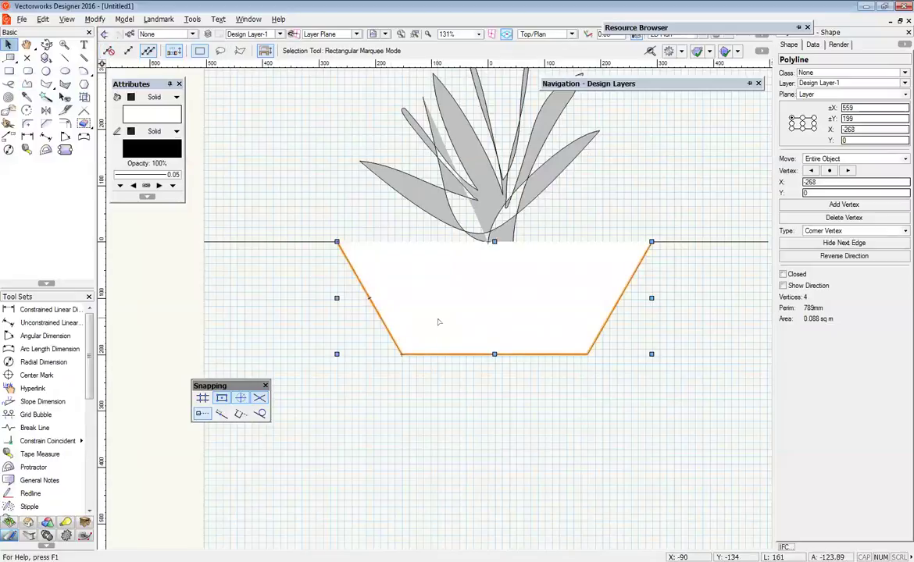
# Set the fill of the trapezoidal pit outline to None and deselect it.
pyautogui.click(156, 98)
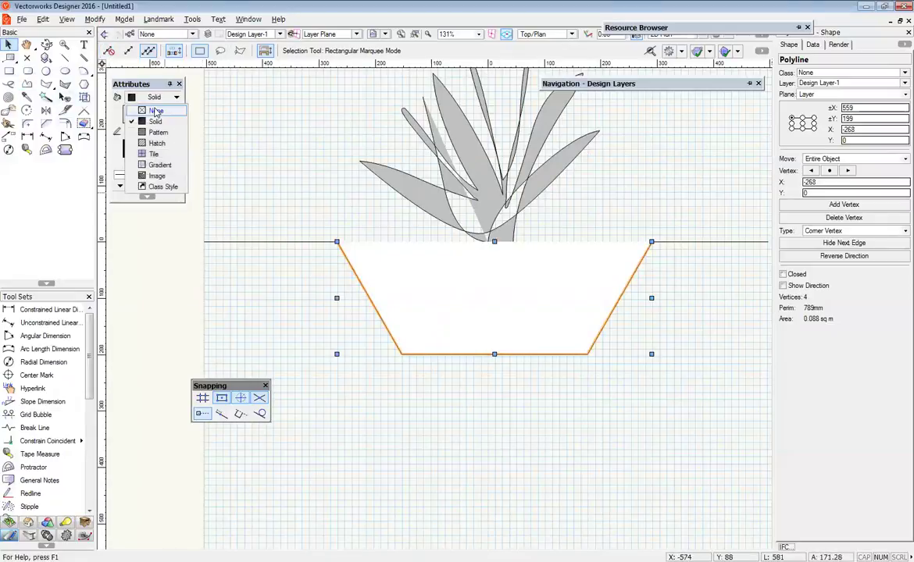
pyautogui.click(155, 111)
pyautogui.moveTo(405, 266); pyautogui.dragTo(333, 218, button='middle')
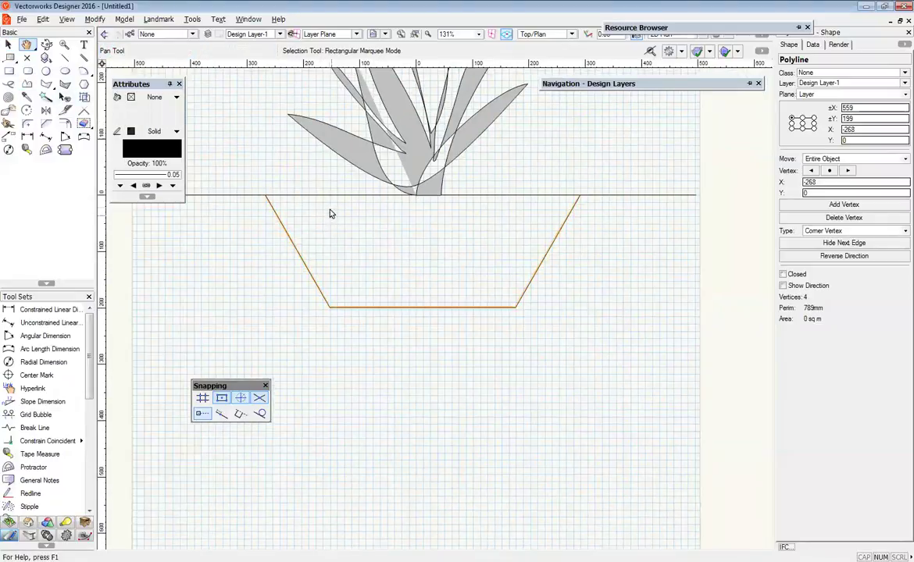
pyautogui.click(430, 276)
pyautogui.moveTo(430, 275); pyautogui.dragTo(445, 305, button='middle')
pyautogui.press('x')
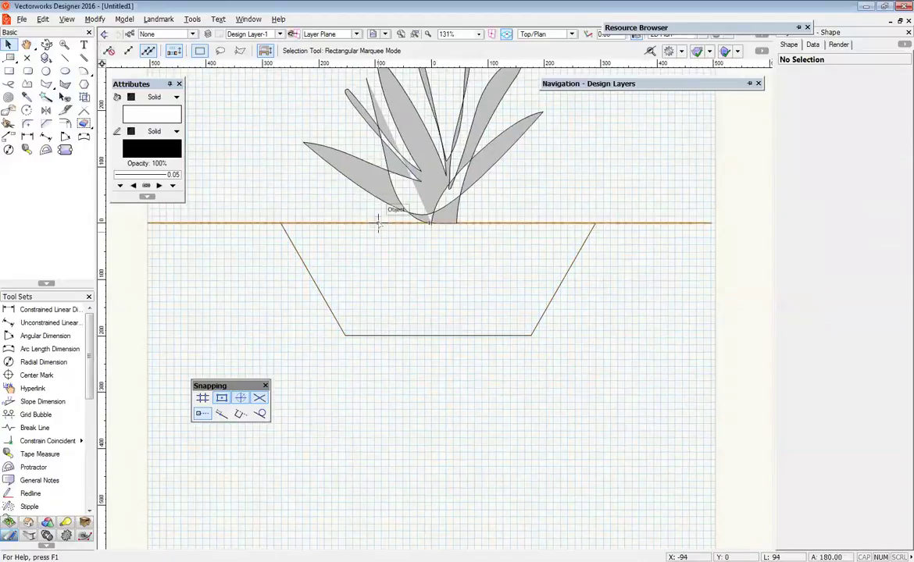
# Draw a closed, tapered root-ball polyline under the plant from the ground line to the pit's base, about 181 mm wide and 199 mm deep.
pyautogui.click(28, 85)
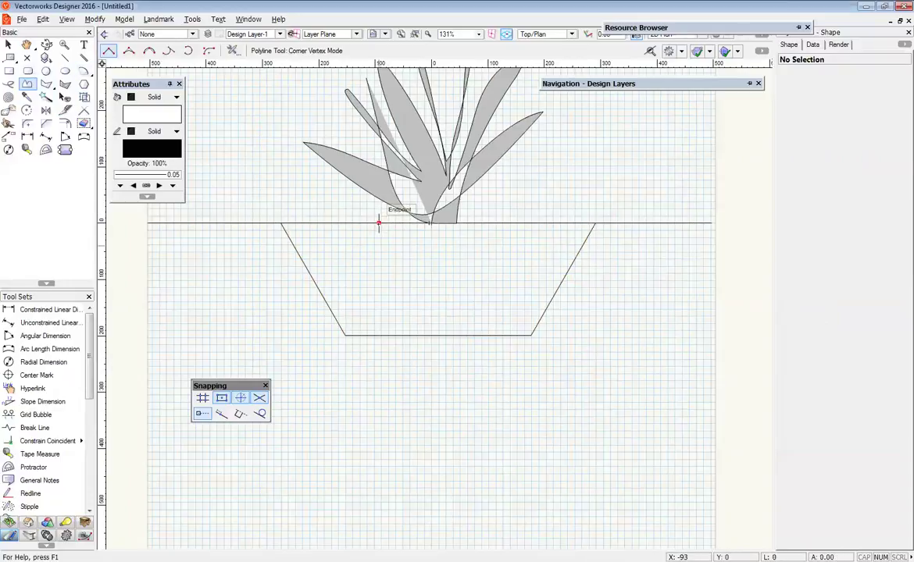
pyautogui.click(379, 223)
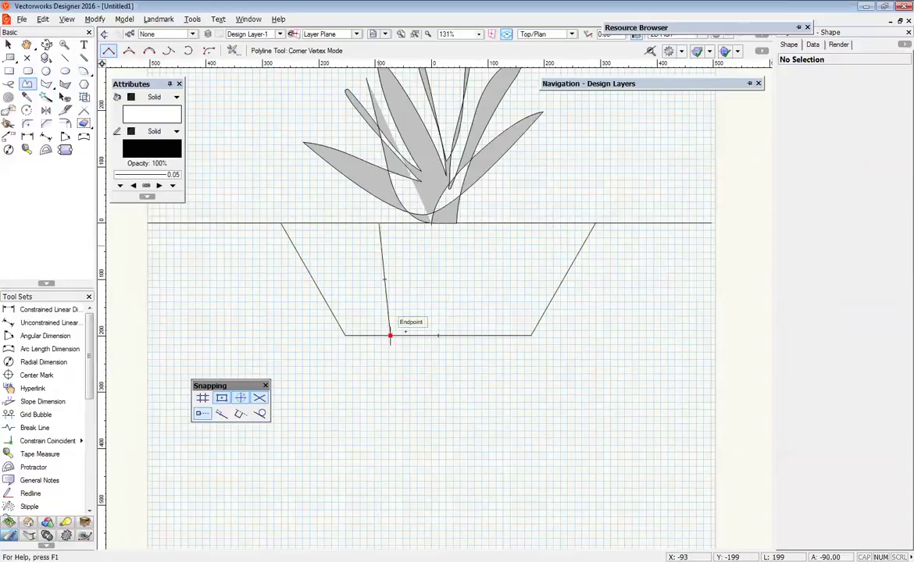
pyautogui.click(390, 336)
pyautogui.click(470, 336)
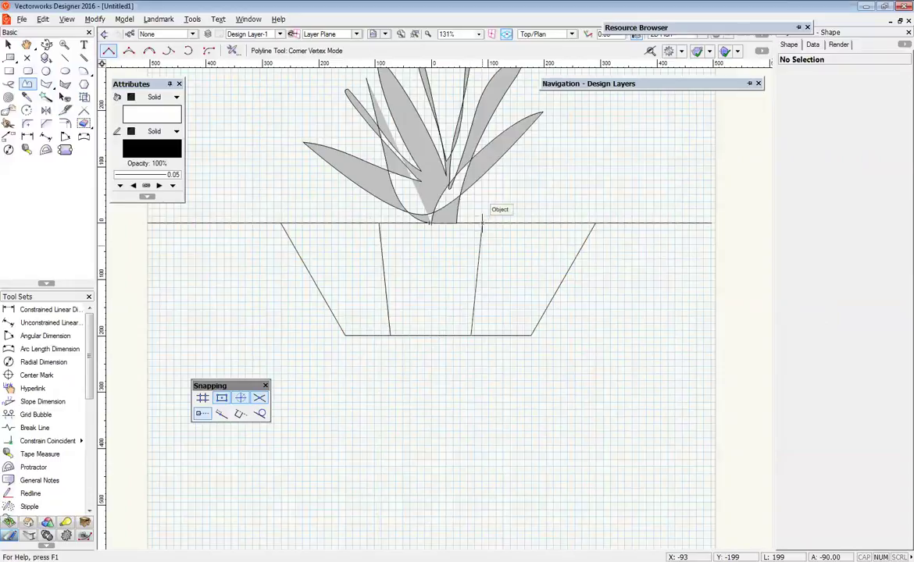
pyautogui.click(480, 223)
pyautogui.click(379, 223)
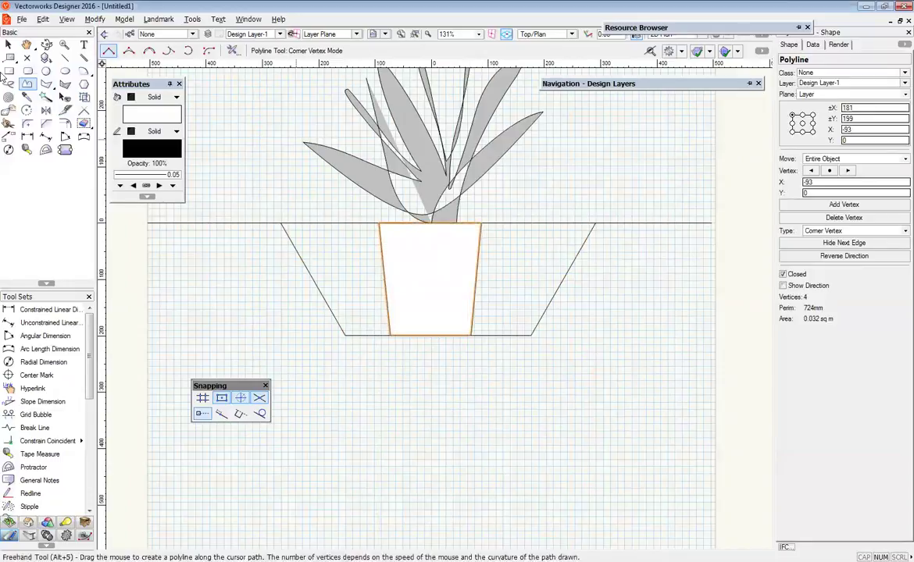
pyautogui.click(7, 45)
pyautogui.click(381, 334)
# Draw an open polyline from the root ball's upper-left corner, sloping up about 44 mm and running level outward, about 385 mm wide overall.
pyautogui.moveTo(379, 329); pyautogui.dragTo(397, 295, button='middle')
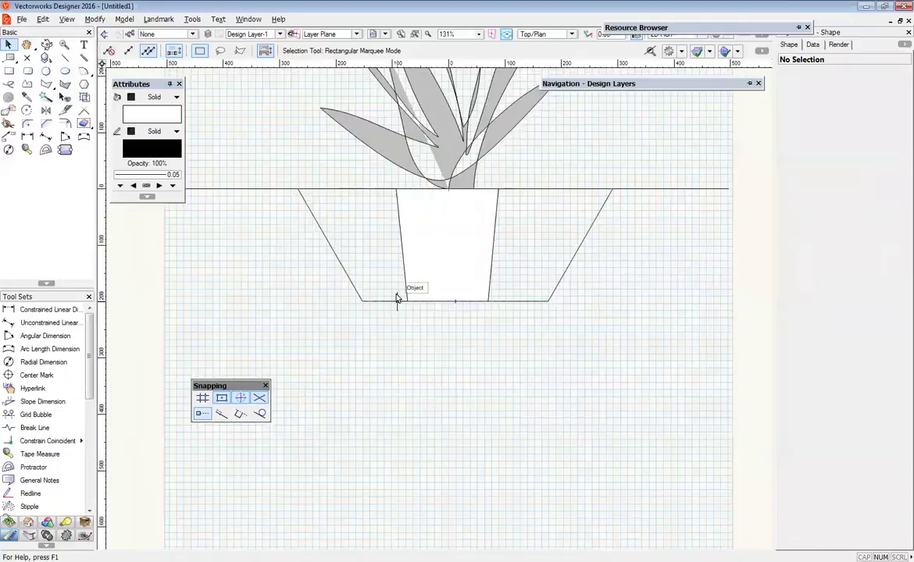
pyautogui.scroll(-2, 397, 294)
pyautogui.scroll(2, 396, 304)
pyautogui.moveTo(484, 256)
pyautogui.mouseDown(button='middle')
pyautogui.moveTo(414, 374)
pyautogui.moveTo(505, 309)
pyautogui.moveTo(438, 300)
pyautogui.moveTo(428, 317)
pyautogui.moveTo(499, 356)
pyautogui.mouseUp(button='middle')
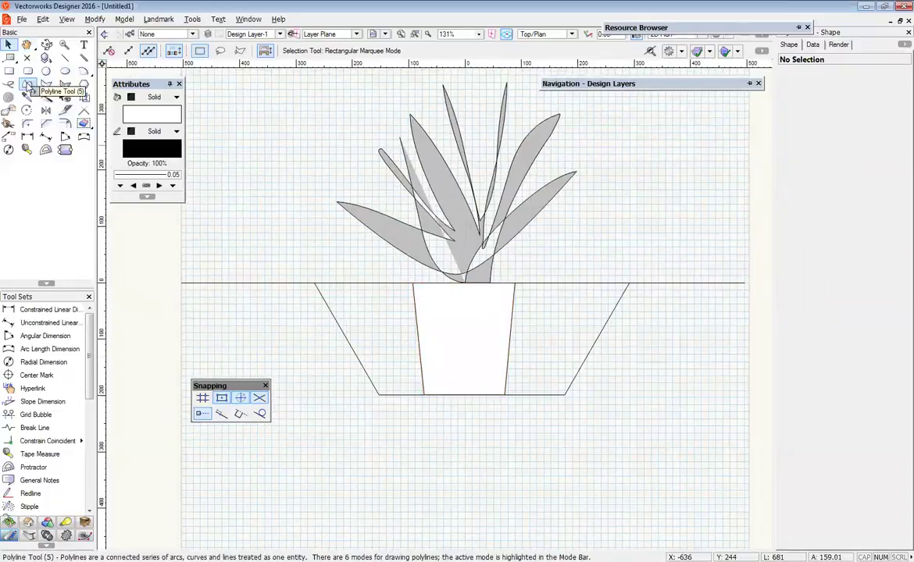
pyautogui.click(27, 84)
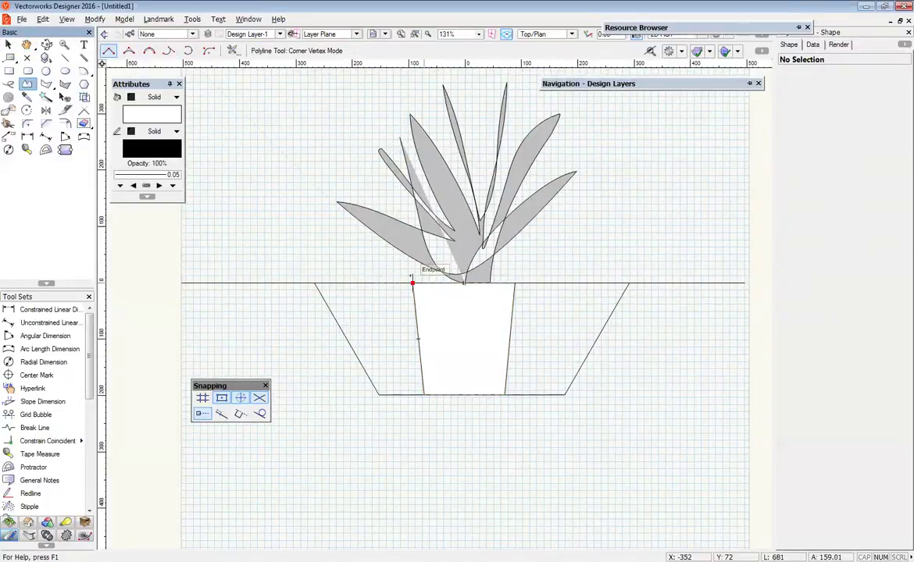
pyautogui.click(411, 281)
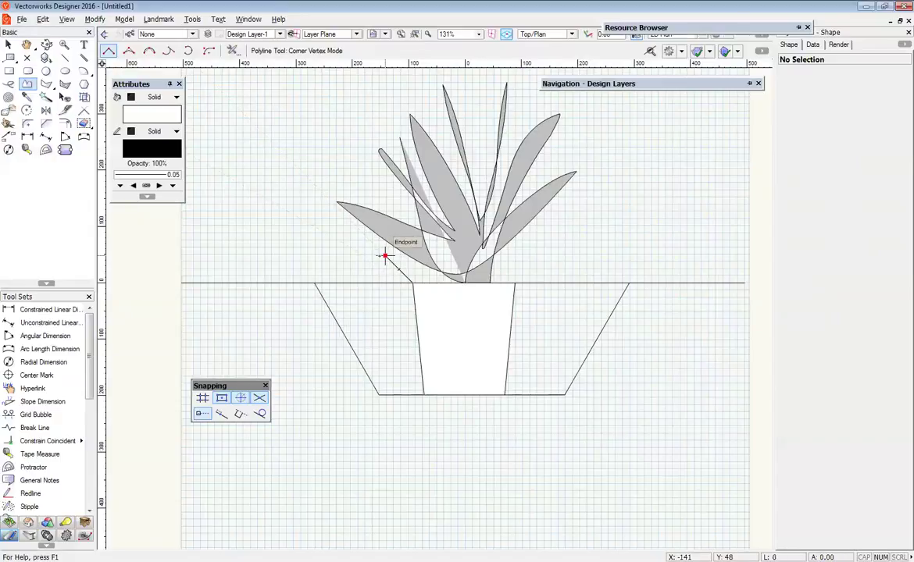
pyautogui.click(385, 255)
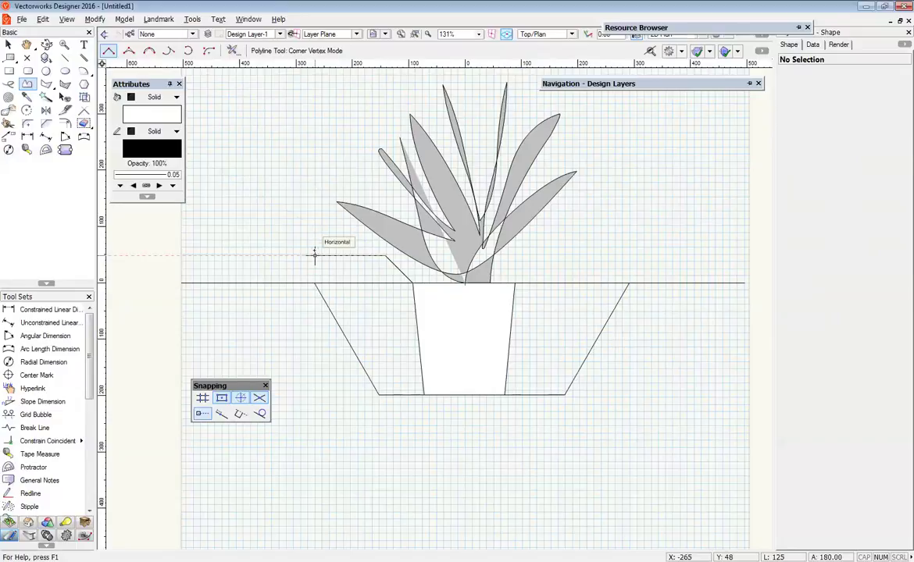
pyautogui.scroll(2, 378, 280)
pyautogui.press('BackSpace')
pyautogui.click(334, 229)
pyautogui.moveTo(249, 225); pyautogui.dragTo(469, 224, button='middle')
pyautogui.scroll(-3, 427, 227)
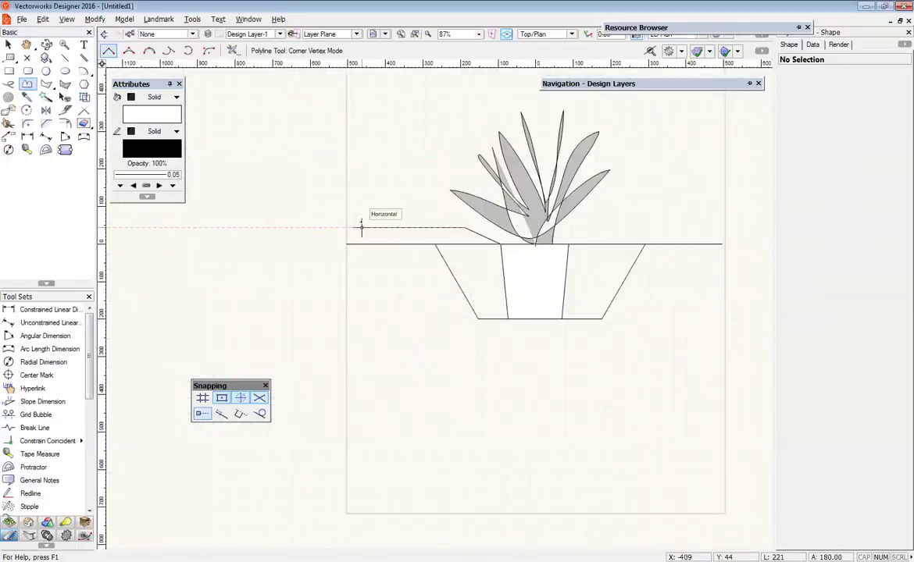
pyautogui.doubleClick(361, 226)
# Mirror a duplicate of the raised soil polyline to the plant's right side about the root ball's vertical centre line.
pyautogui.moveTo(659, 261); pyautogui.dragTo(532, 286, button='middle')
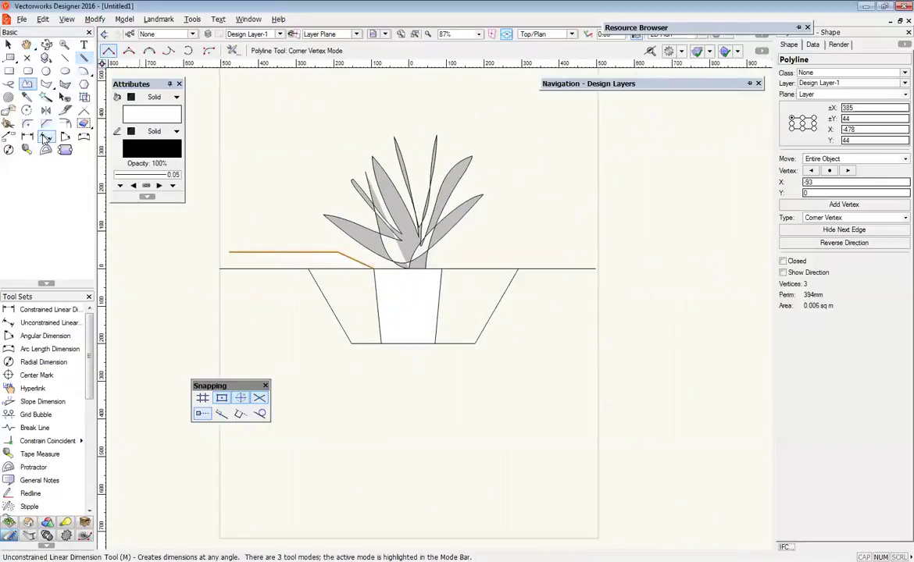
pyautogui.click(45, 110)
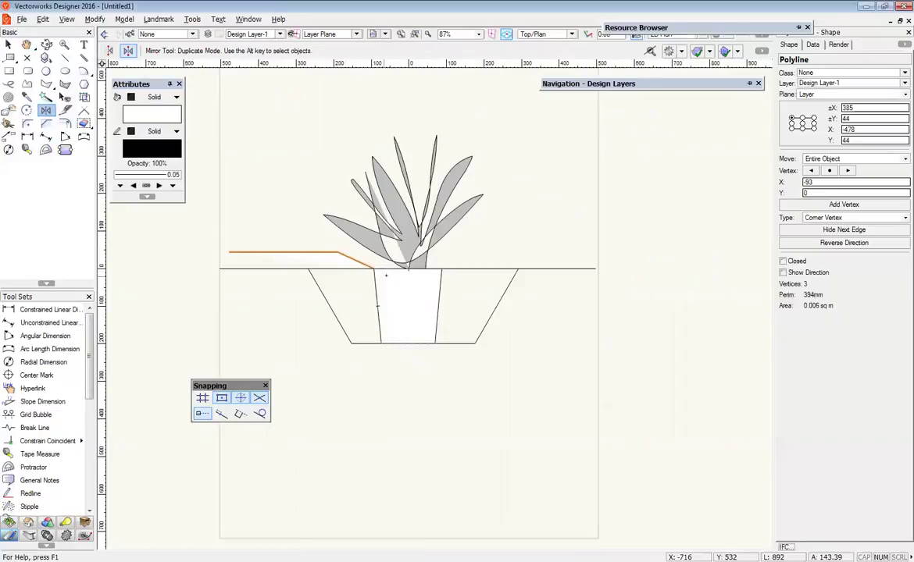
pyautogui.click(406, 268)
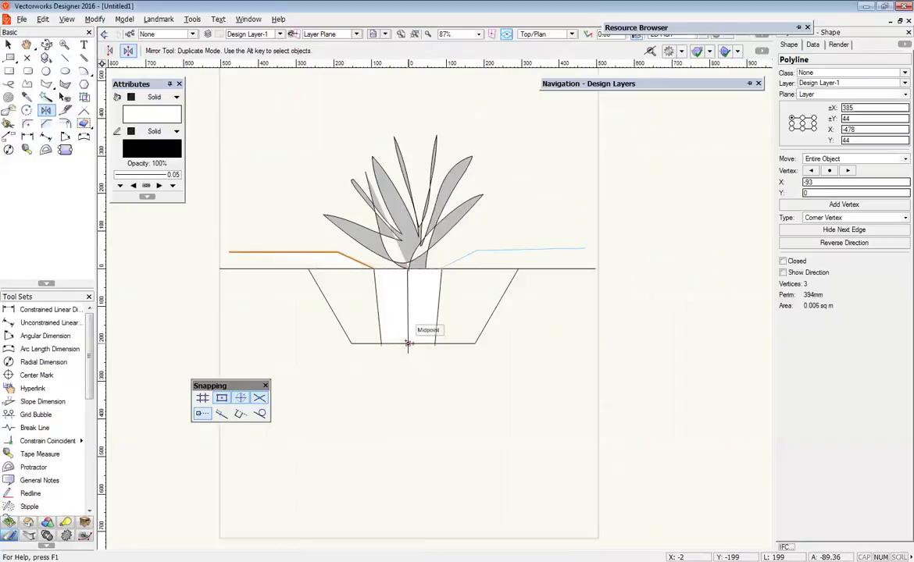
pyautogui.click(407, 395)
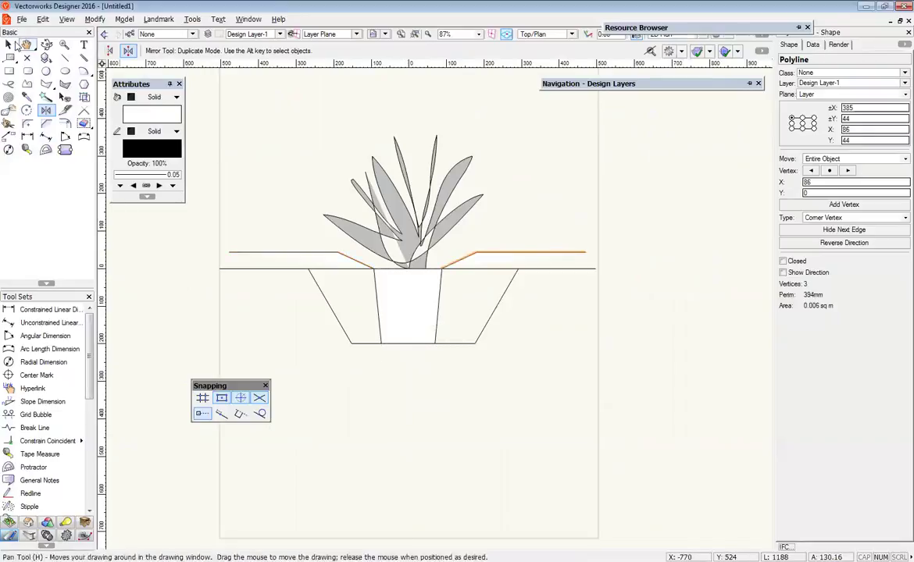
# Deselect the mirrored polyline and examine the outer ends of the raised soil lines and ground line on both sides.
pyautogui.press('x')
pyautogui.click(511, 208)
pyautogui.scroll(1, 559, 228)
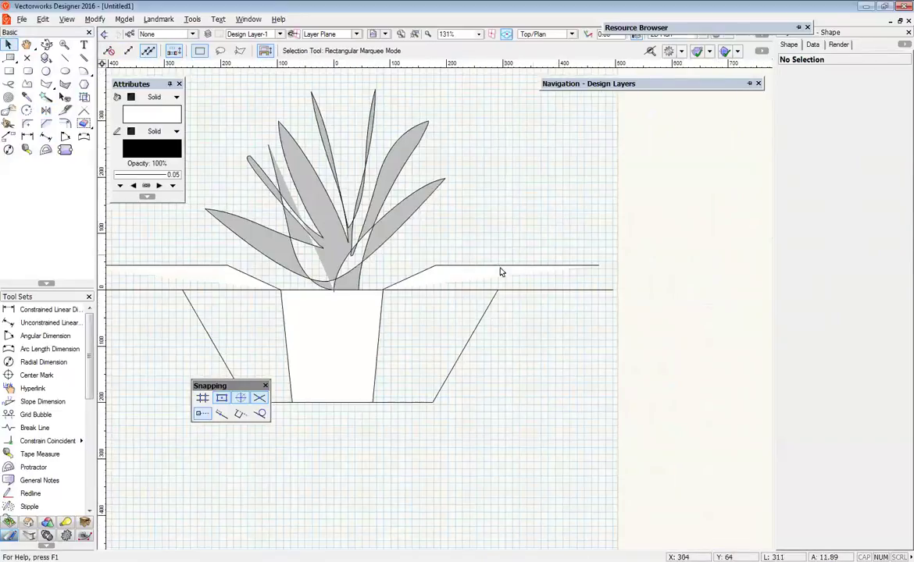
pyautogui.moveTo(465, 343)
pyautogui.mouseDown(button='middle')
pyautogui.moveTo(604, 326)
pyautogui.moveTo(613, 342)
pyautogui.mouseUp(button='middle')
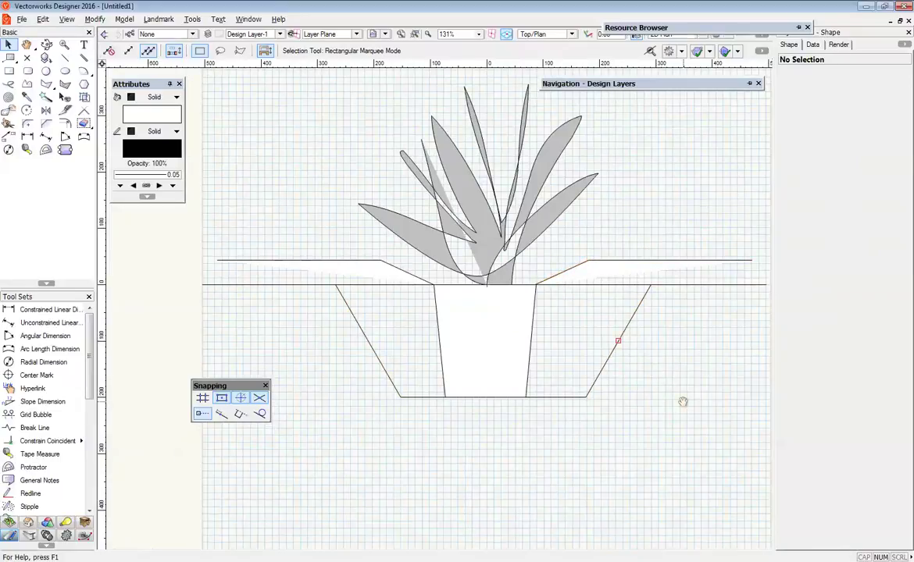
pyautogui.moveTo(683, 402); pyautogui.dragTo(536, 381, button='middle')
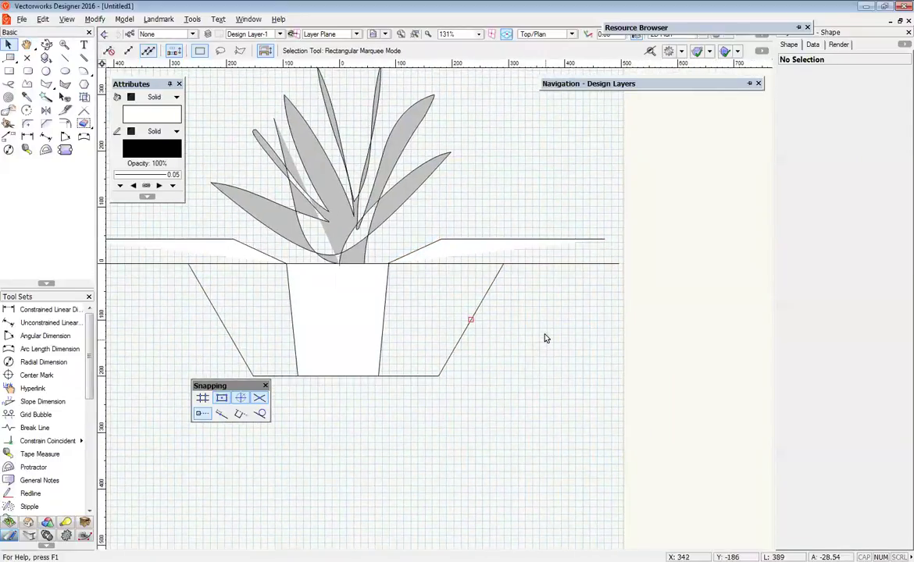
pyautogui.moveTo(568, 335)
pyautogui.mouseDown(button='middle')
pyautogui.moveTo(748, 376)
pyautogui.moveTo(794, 353)
pyautogui.mouseUp(button='middle')
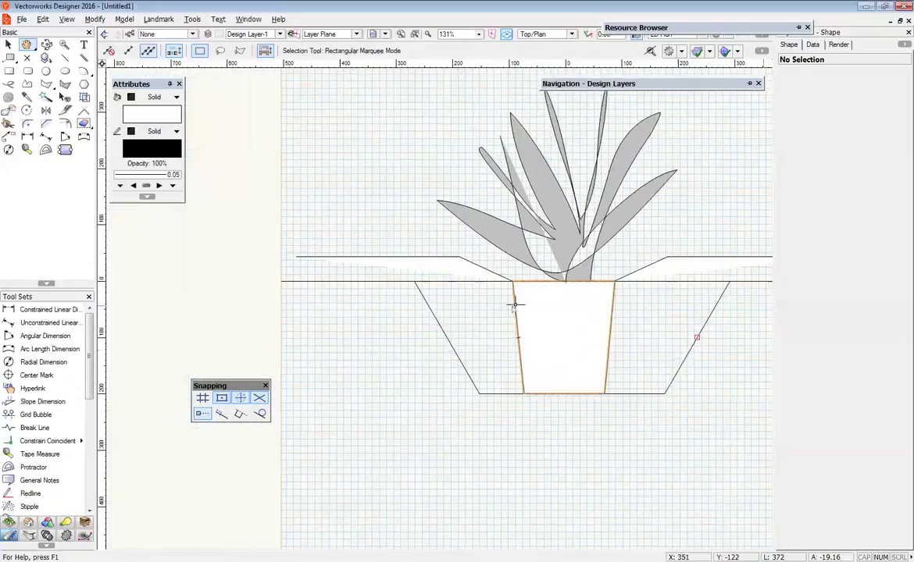
pyautogui.moveTo(272, 268); pyautogui.dragTo(340, 268, button='middle')
pyautogui.scroll(1, 340, 269)
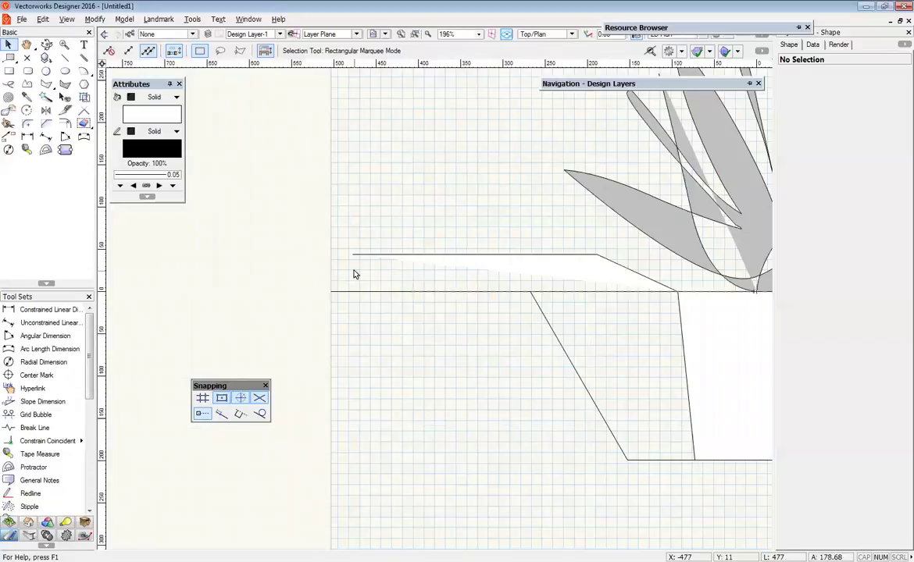
pyautogui.scroll(-2, 600, 408)
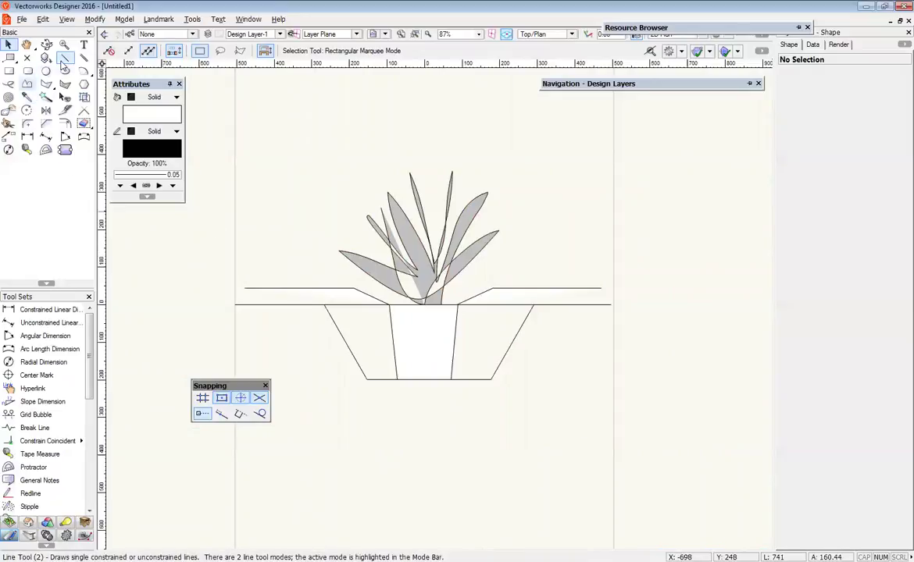
# Draw a vertical line about 449 mm long crossing the right ends of the raised soil line and the ground line.
pyautogui.click(65, 58)
pyautogui.click(593, 243)
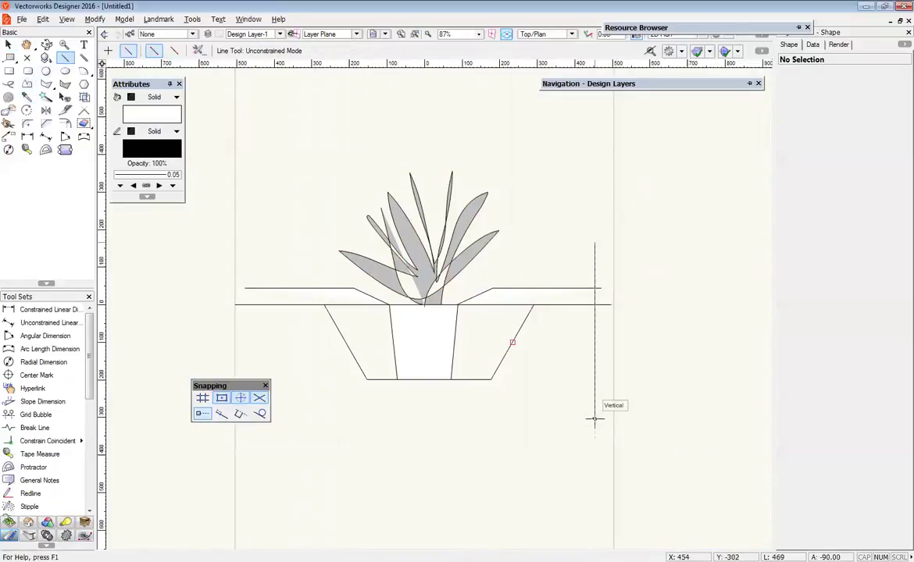
pyautogui.click(594, 411)
pyautogui.click(9, 45)
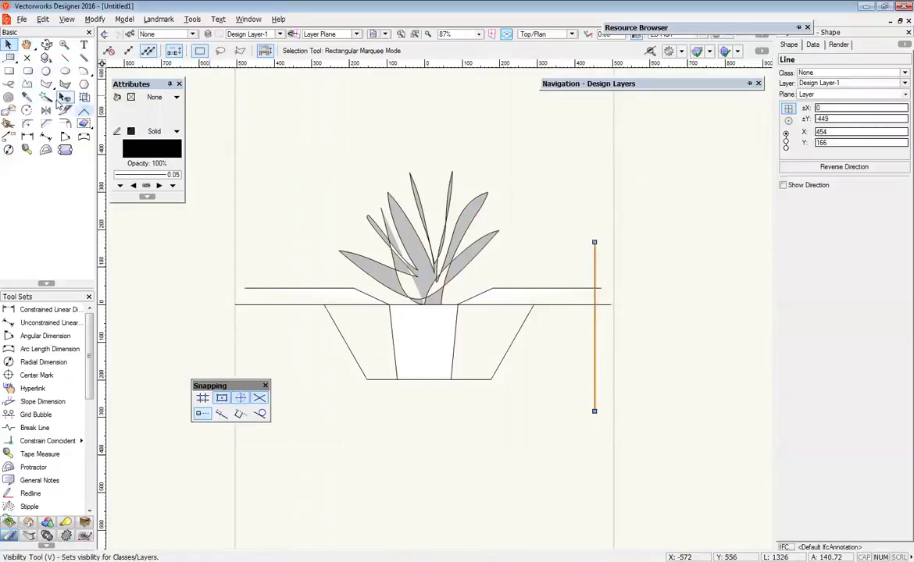
# Trim the right ends of the ground line and raised soil line back to the vertical cutting line.
pyautogui.click(9, 123)
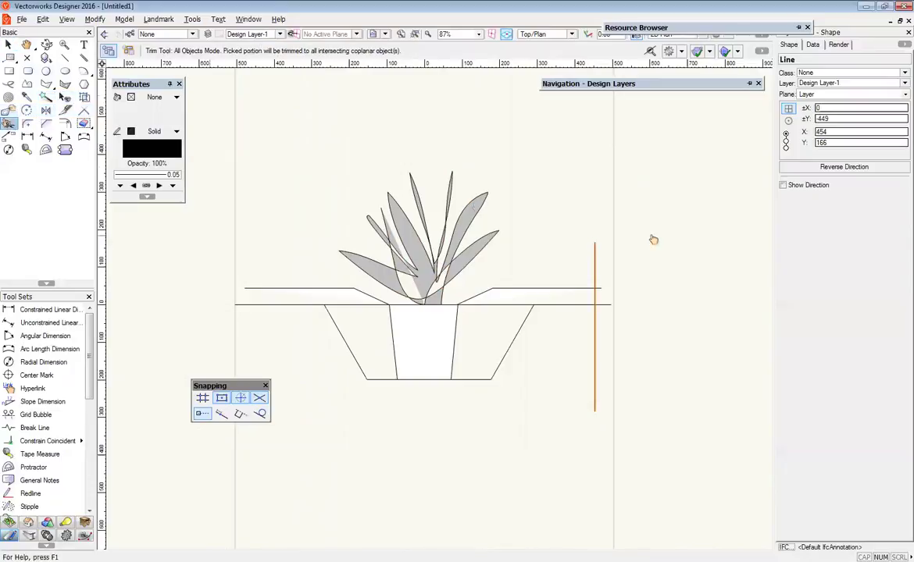
pyautogui.click(603, 304)
pyautogui.scroll(3, 594, 289)
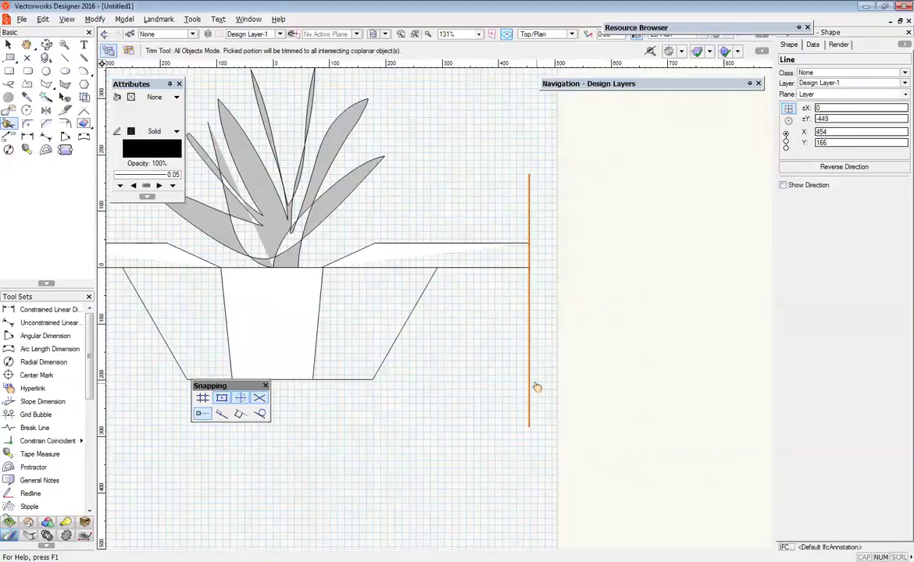
pyautogui.moveTo(506, 269); pyautogui.dragTo(707, 287, button='middle')
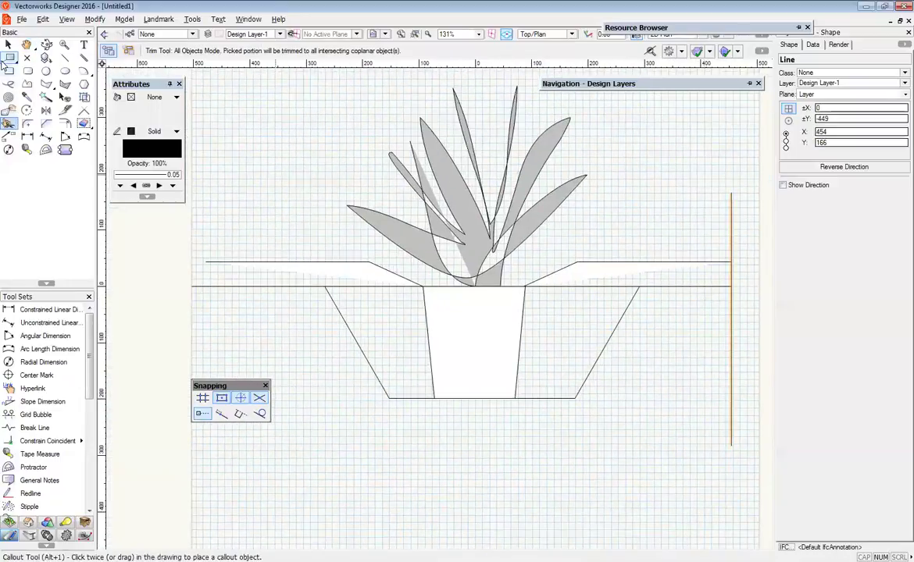
# Trim away all segments of the vertical cutting line at the section's right end.
pyautogui.click(731, 275)
pyautogui.click(731, 234)
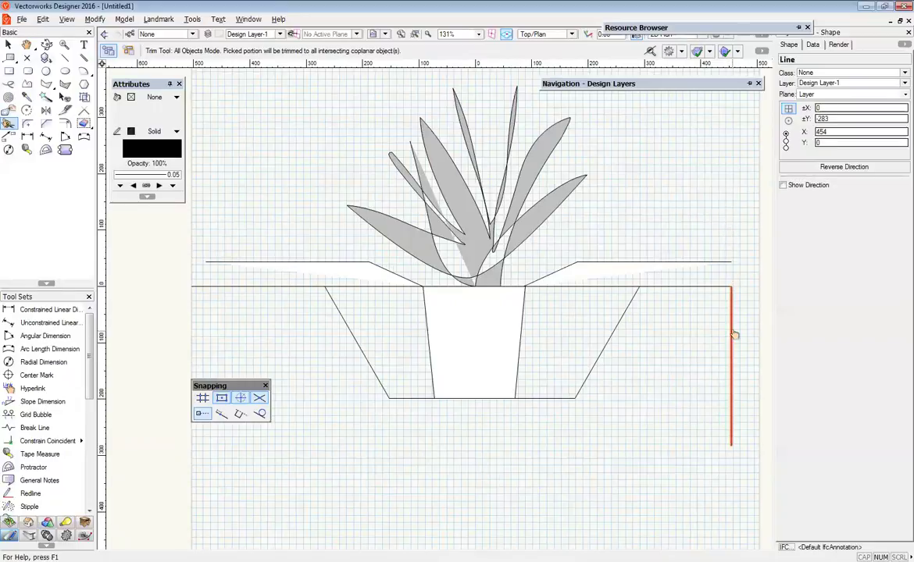
pyautogui.click(732, 335)
pyautogui.moveTo(635, 278); pyautogui.dragTo(397, 257, button='middle')
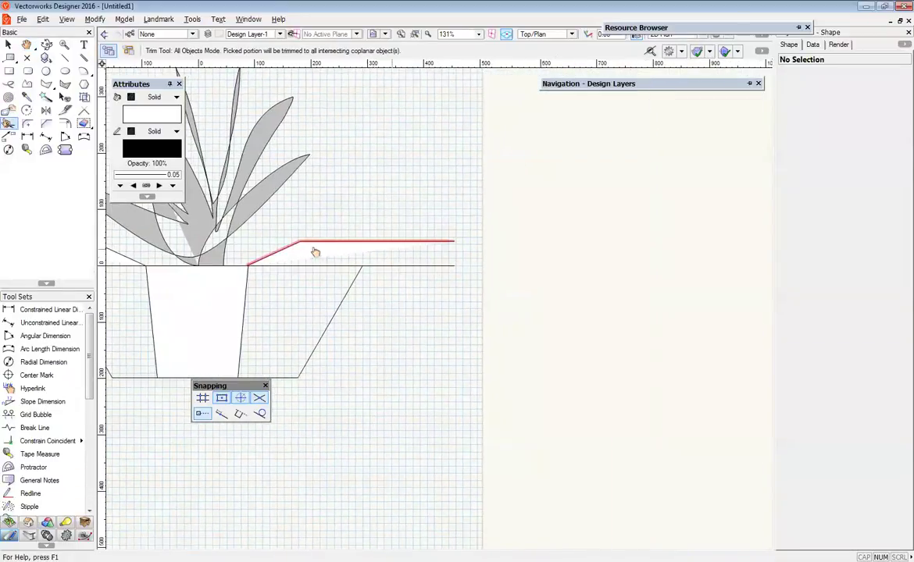
pyautogui.moveTo(316, 253); pyautogui.dragTo(530, 254, button='middle')
pyautogui.scroll(-2, 495, 224)
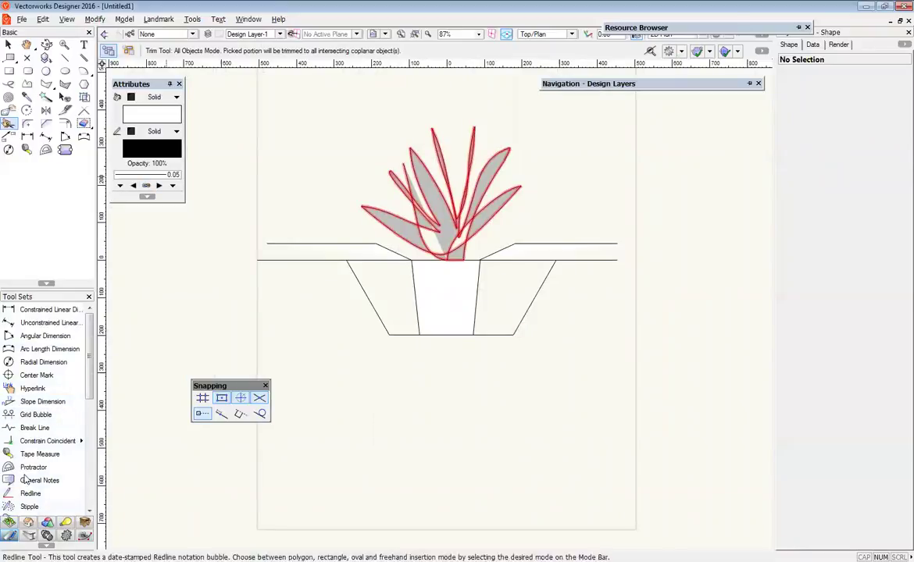
# Draw a vertical break line about 227 mm long across the right ends of the raised soil line and ground line.
pyautogui.click(27, 429)
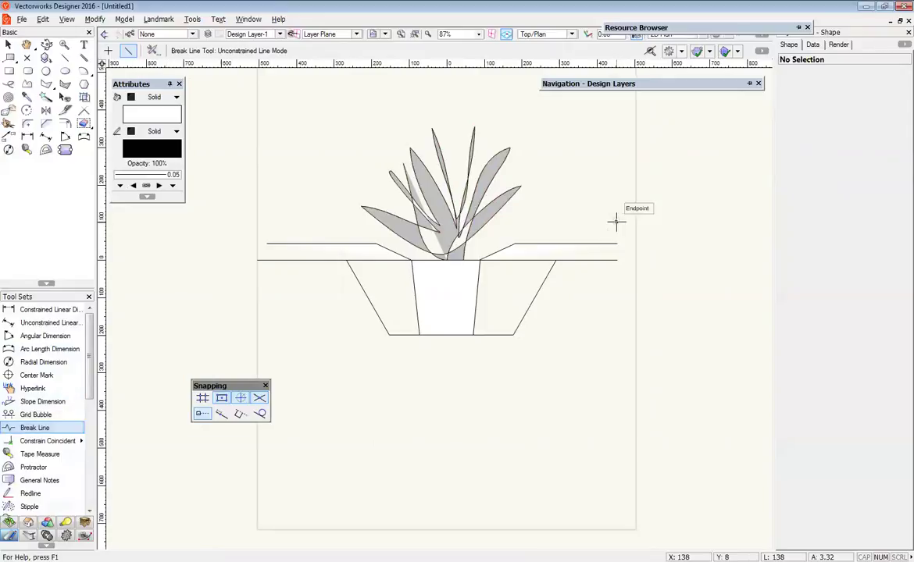
pyautogui.moveTo(616, 222); pyautogui.dragTo(617, 311)
pyautogui.click(450, 354)
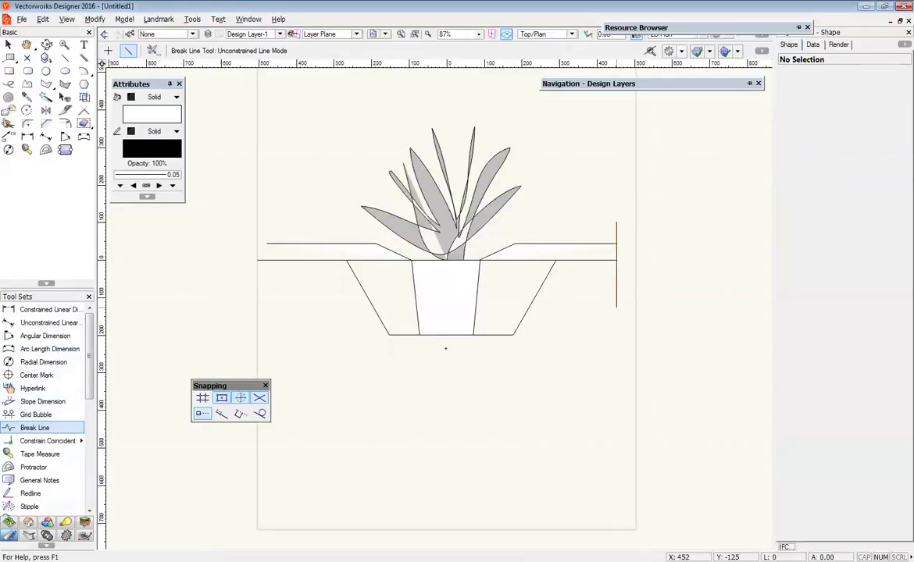
pyautogui.moveTo(617, 221); pyautogui.dragTo(514, 205, button='middle')
pyautogui.scroll(2, 512, 206)
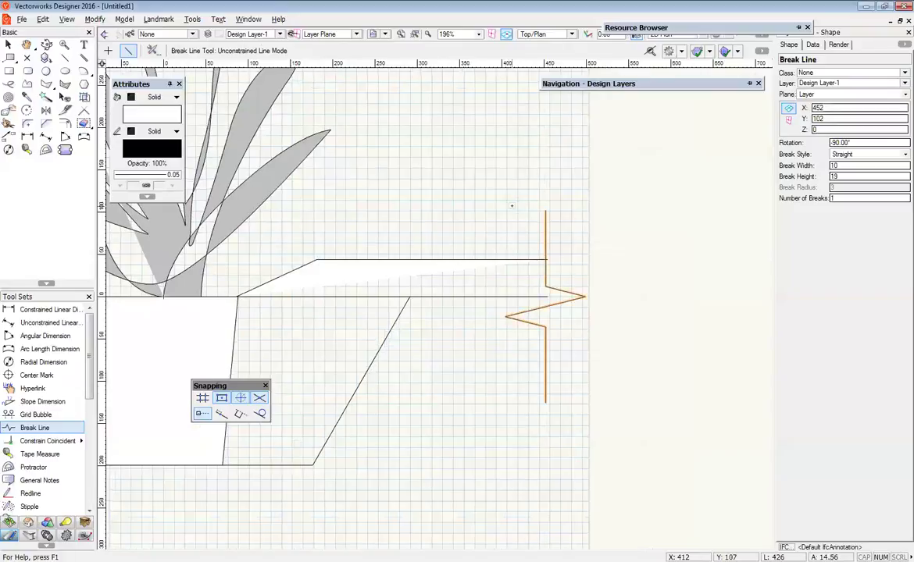
# Stretch the right end of the ground line to the outer tip of the break line's zigzag.
pyautogui.press('x')
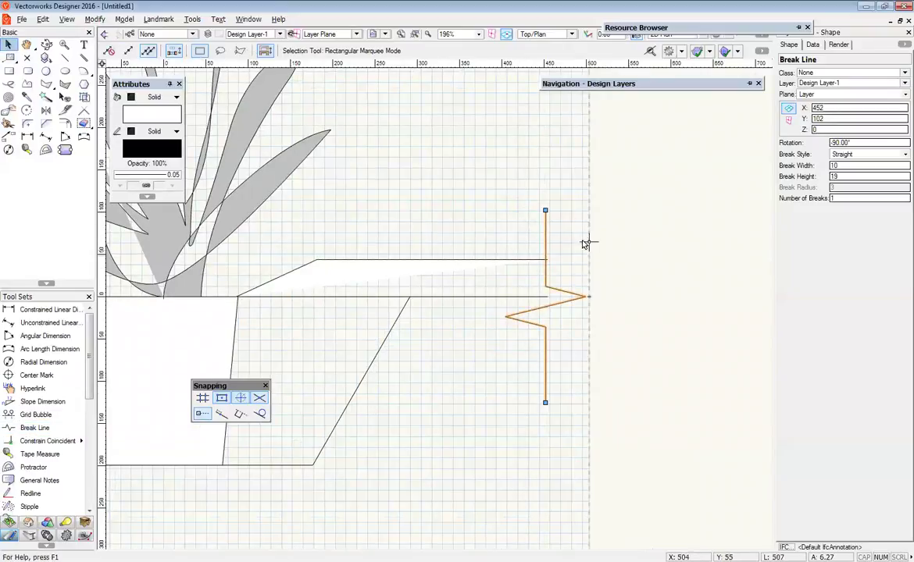
pyautogui.click(532, 297)
pyautogui.moveTo(608, 342); pyautogui.dragTo(524, 290, button='middle')
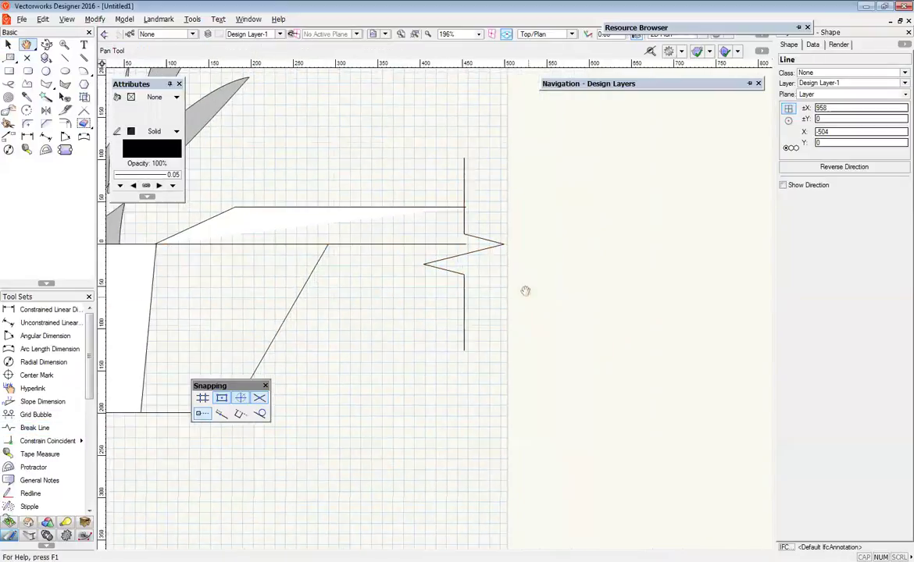
pyautogui.scroll(1, 482, 244)
pyautogui.scroll(-2, 478, 234)
pyautogui.moveTo(417, 234); pyautogui.dragTo(486, 292, button='middle')
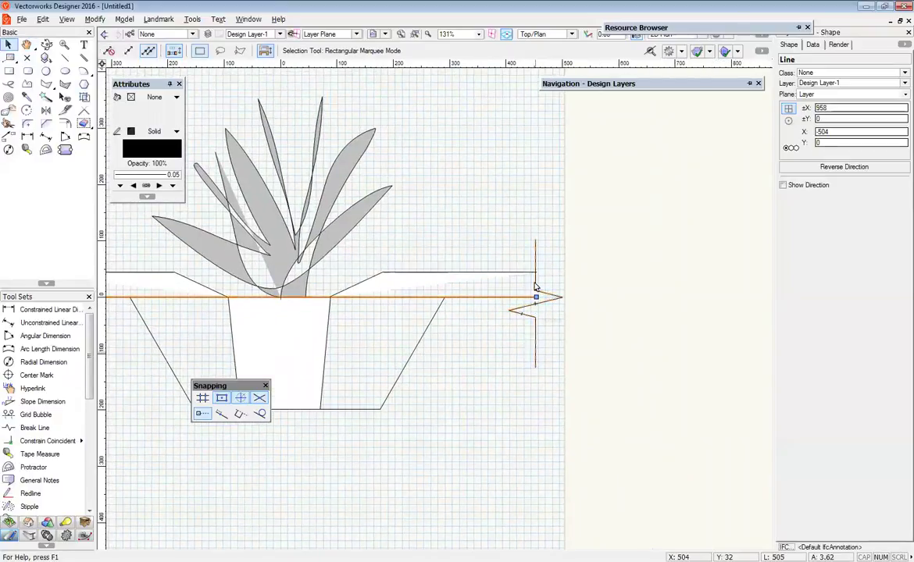
pyautogui.scroll(2, 536, 287)
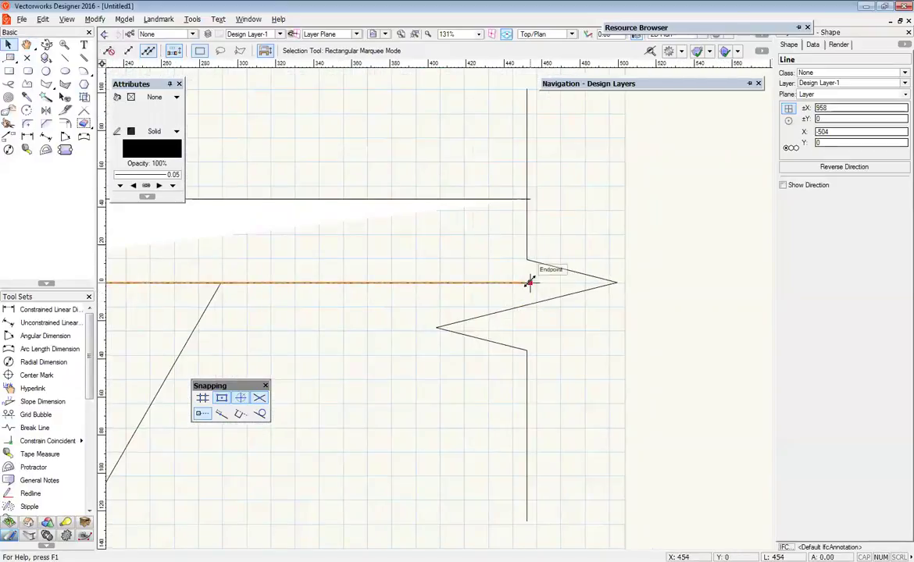
pyautogui.moveTo(530, 282); pyautogui.dragTo(614, 282)
pyautogui.scroll(-3, 612, 231)
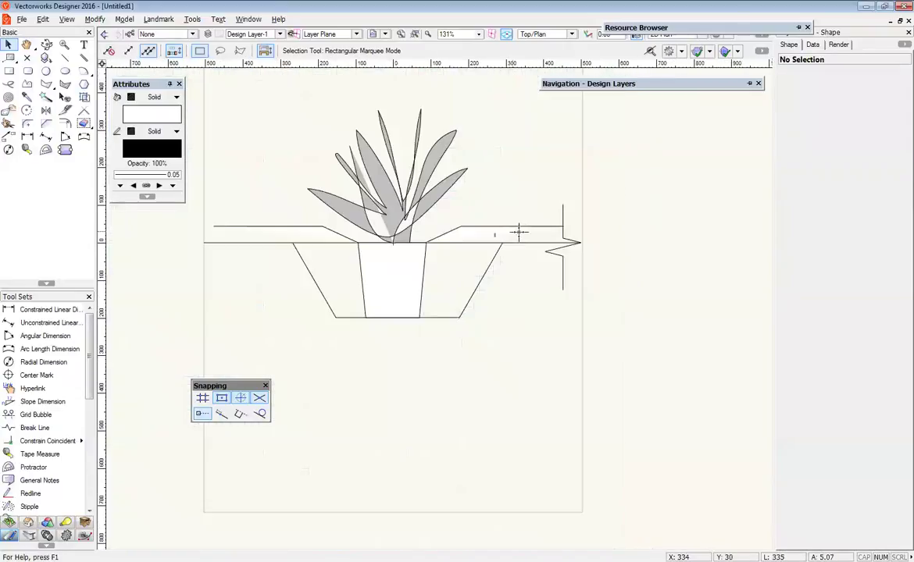
# Examine the pit outline, root ball and both raised soil polylines, selecting them to check their properties.
pyautogui.moveTo(520, 234); pyautogui.dragTo(600, 259, button='middle')
pyautogui.scroll(1, 623, 275)
pyautogui.moveTo(267, 230)
pyautogui.mouseDown(button='middle')
pyautogui.moveTo(355, 200)
pyautogui.moveTo(306, 174)
pyautogui.mouseUp(button='middle')
pyautogui.moveTo(610, 220); pyautogui.dragTo(561, 223, button='middle')
pyautogui.moveTo(411, 241)
pyautogui.mouseDown(button='middle')
pyautogui.moveTo(547, 296)
pyautogui.moveTo(625, 309)
pyautogui.mouseUp(button='middle')
pyautogui.press('x')
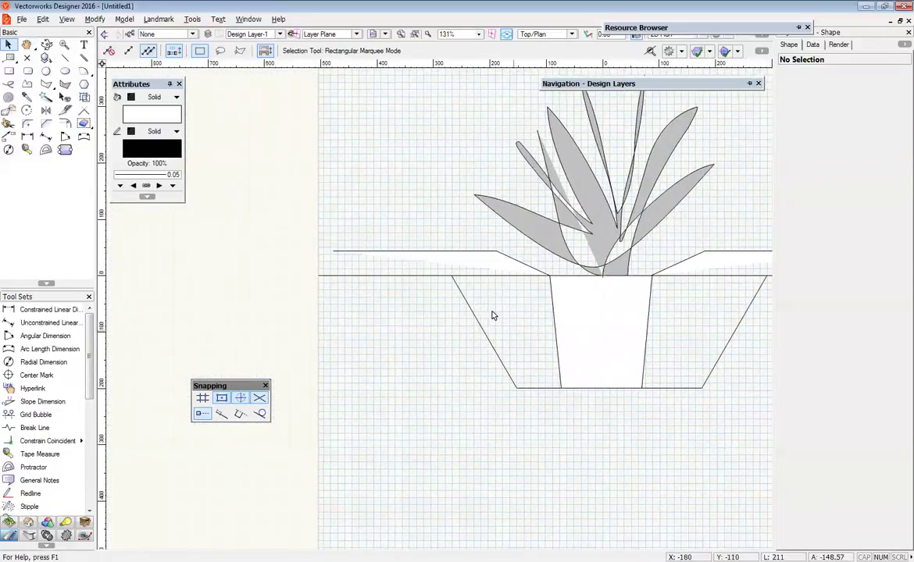
pyautogui.click(493, 356)
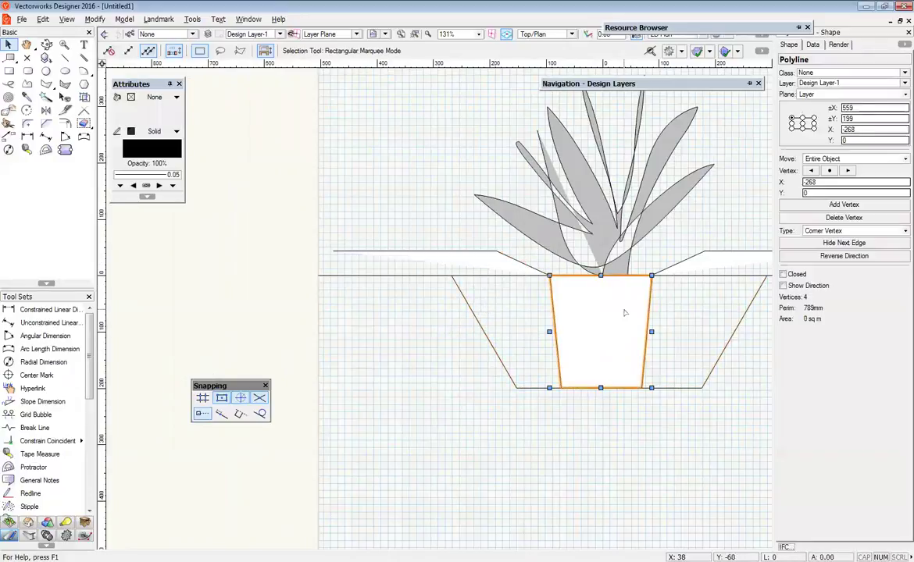
pyautogui.click(481, 251)
pyautogui.click(718, 267)
pyautogui.moveTo(718, 267); pyautogui.dragTo(461, 268, button='middle')
pyautogui.click(582, 213)
pyautogui.scroll(-2, 580, 234)
pyautogui.scroll(1, 575, 239)
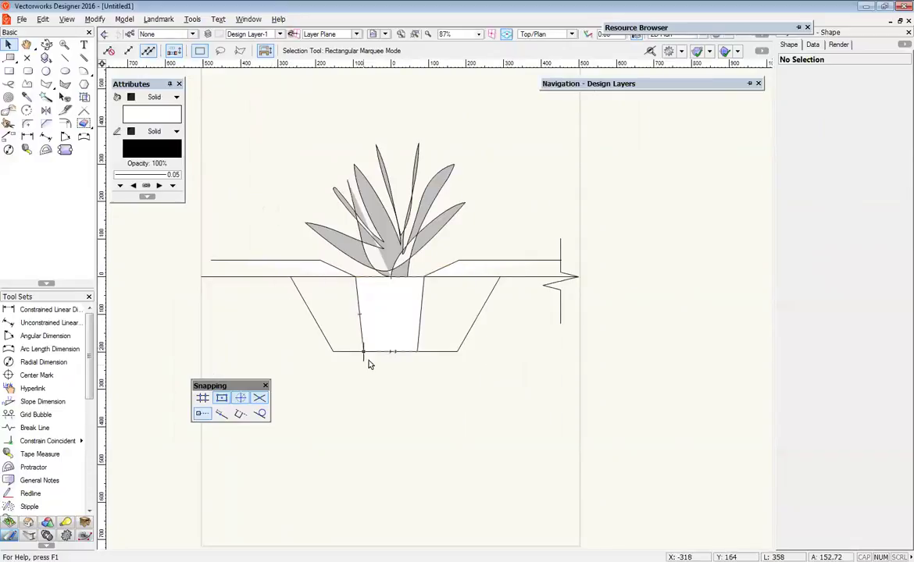
pyautogui.moveTo(370, 364)
pyautogui.mouseDown(button='middle')
pyautogui.moveTo(431, 389)
pyautogui.moveTo(426, 339)
pyautogui.mouseUp(button='middle')
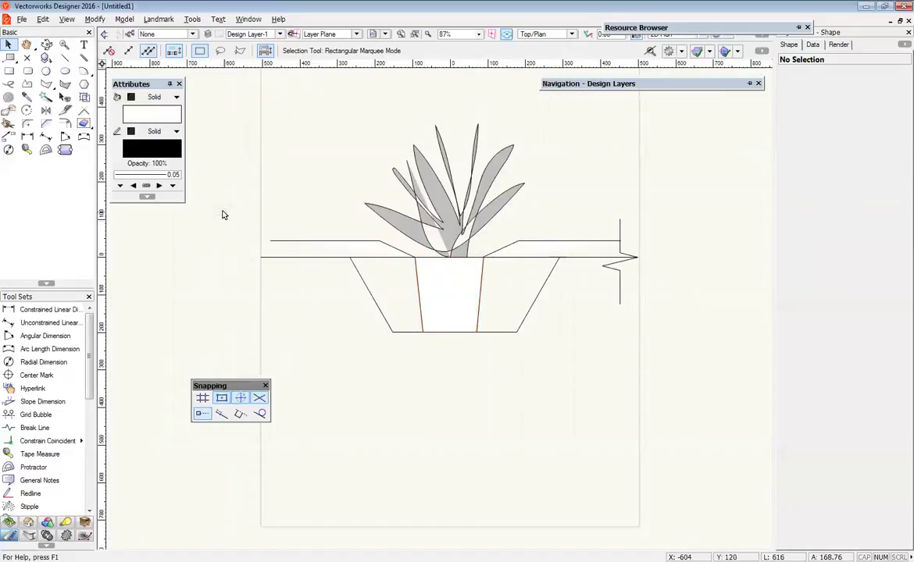
pyautogui.scroll(2, 434, 265)
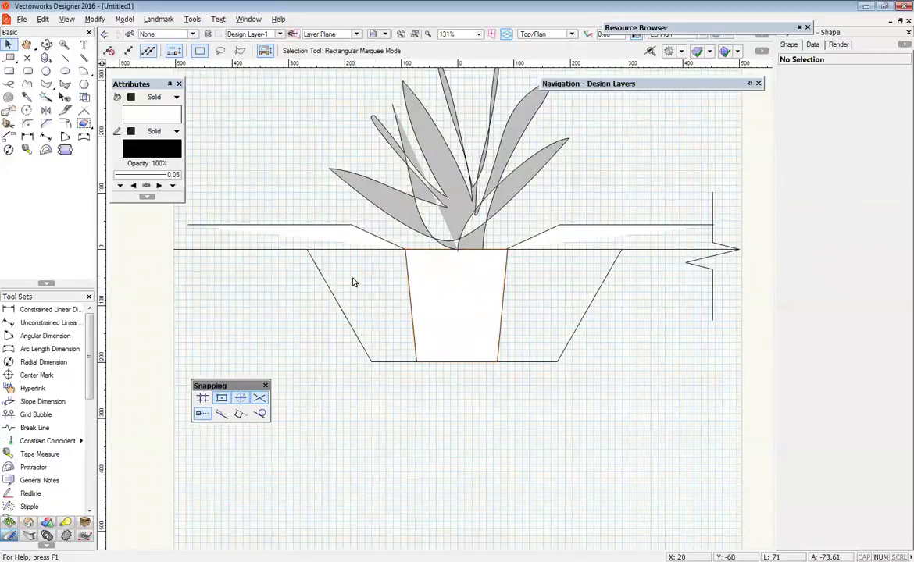
# Fill the root ball with a solid darker grey, RGB 164, 164, 164, and deselect it.
pyautogui.click(484, 299)
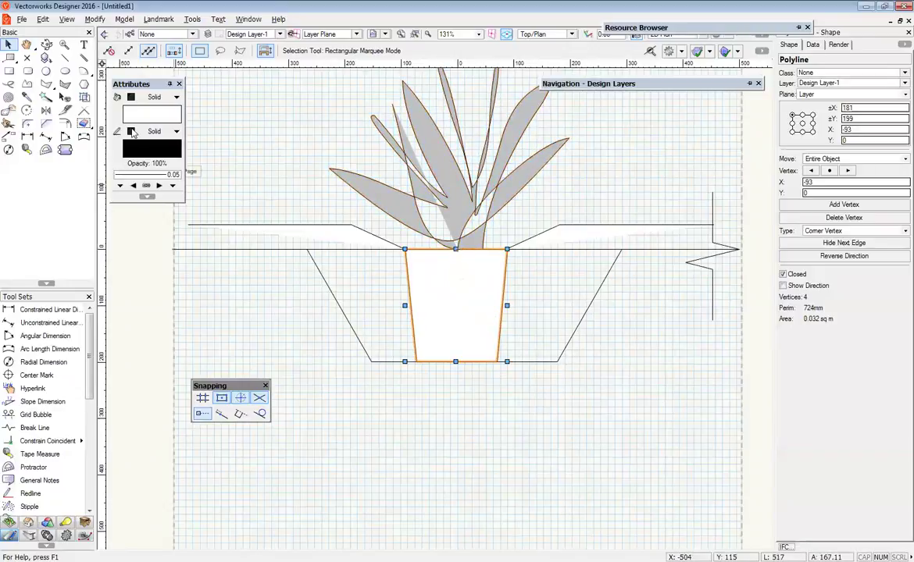
pyautogui.click(151, 121)
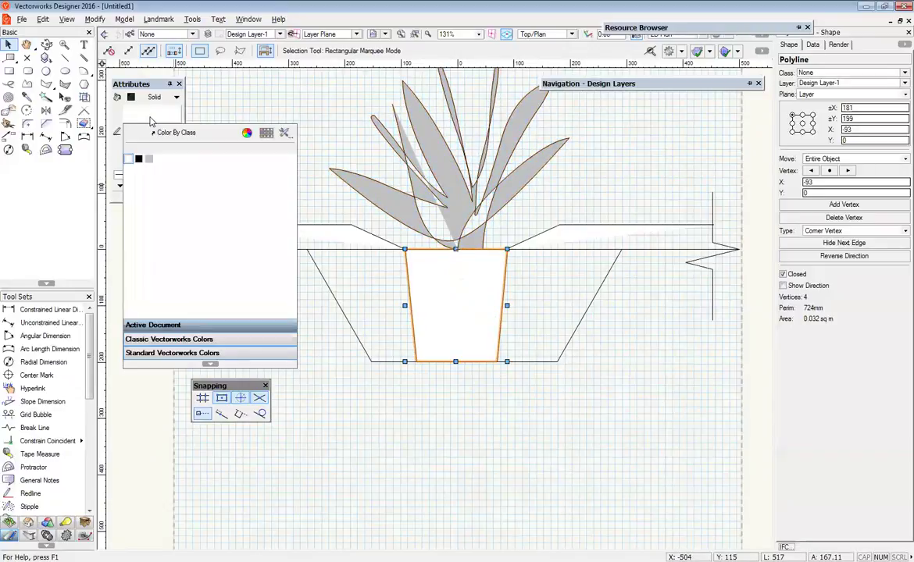
pyautogui.click(149, 159)
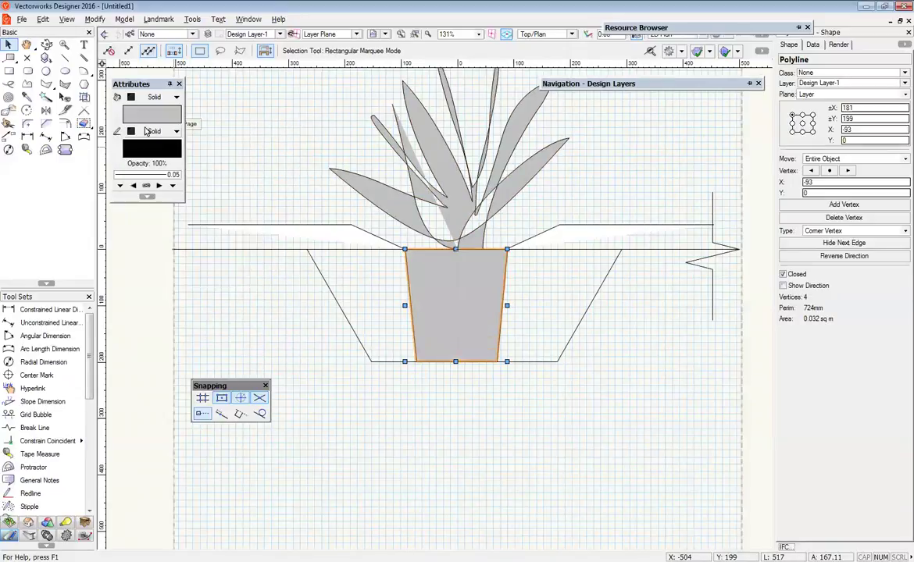
pyautogui.click(159, 117)
pyautogui.click(244, 130)
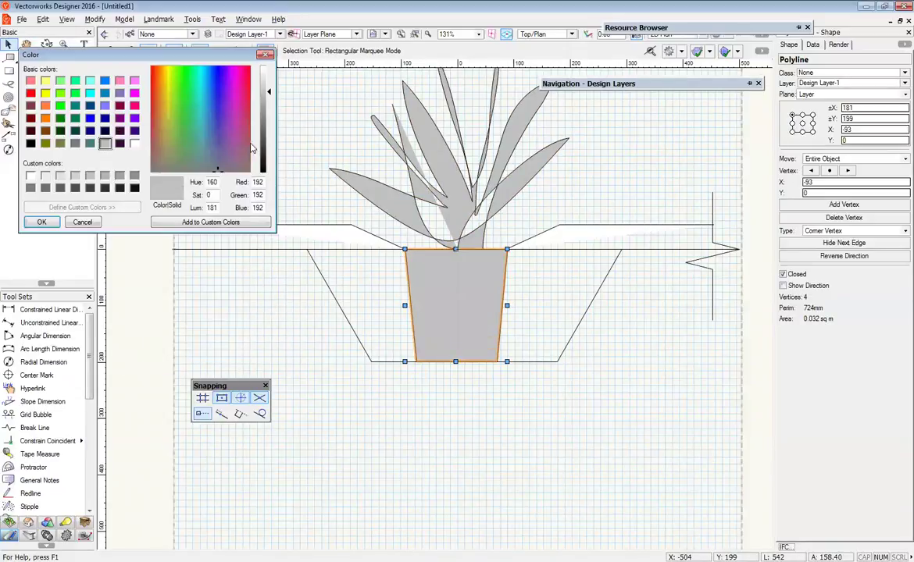
pyautogui.click(267, 105)
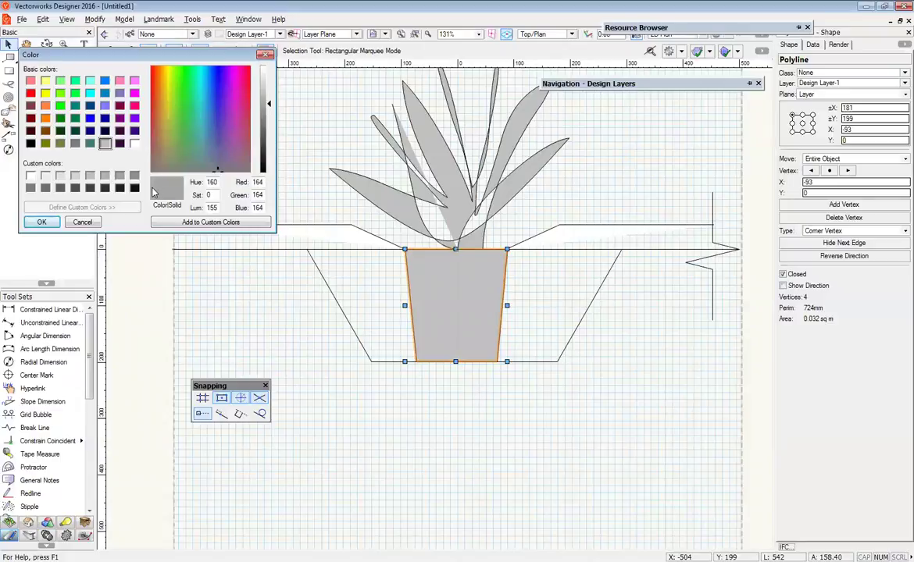
pyautogui.click(43, 223)
pyautogui.click(380, 300)
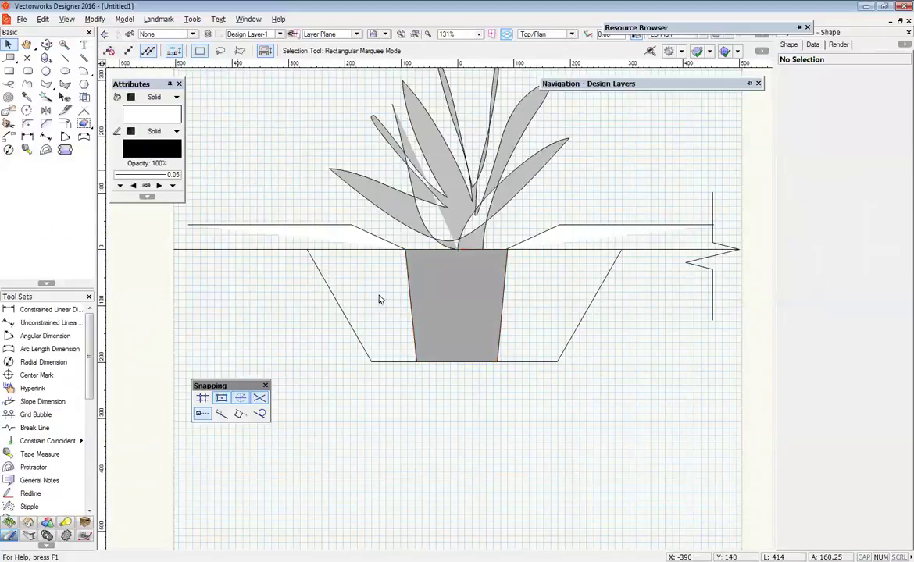
pyautogui.press('h')
pyautogui.moveTo(409, 328); pyautogui.dragTo(374, 279)
pyautogui.press('x')
pyautogui.scroll(-3, 374, 278)
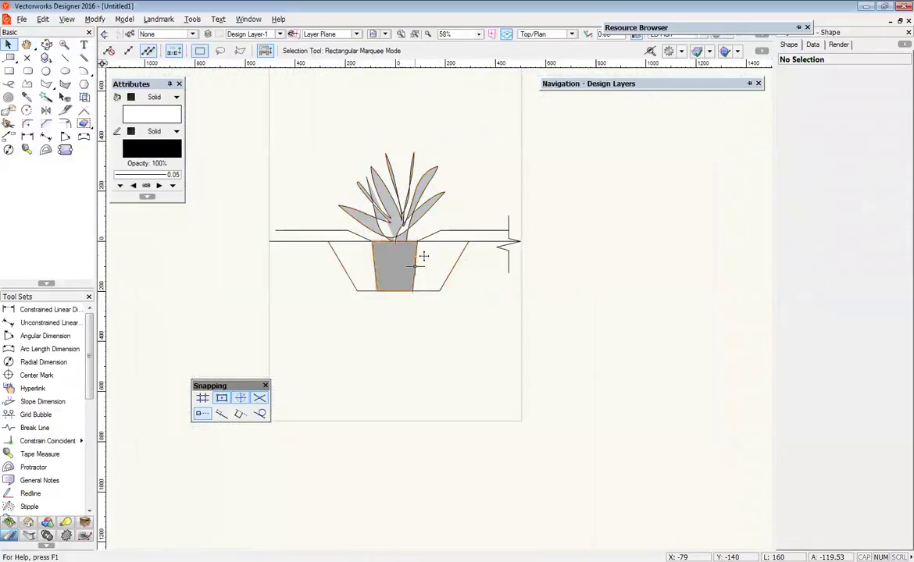
pyautogui.scroll(2, 415, 244)
pyautogui.click(362, 256)
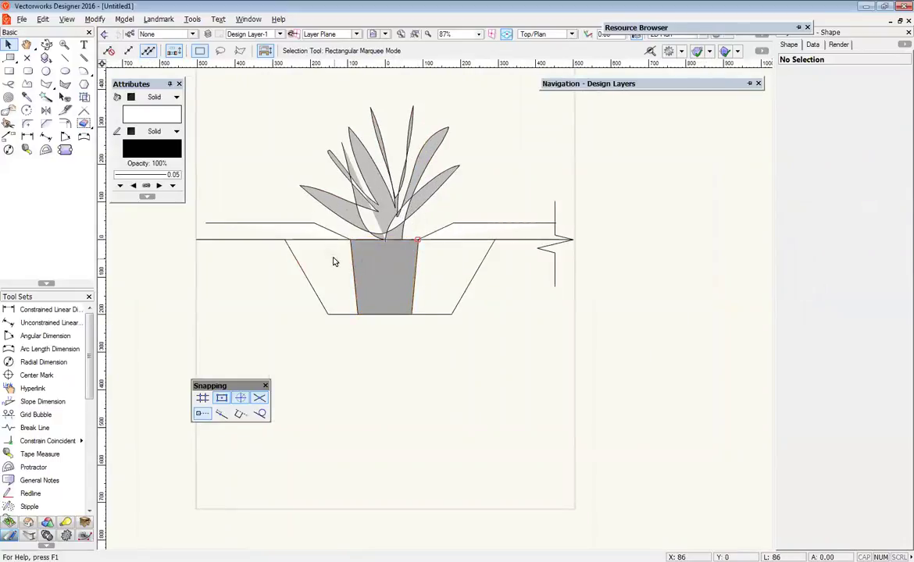
# Create closed polygons from the pit's inner boundaries on both sides of the root ball using the 2D Polygon tool.
pyautogui.moveTo(335, 262); pyautogui.dragTo(423, 275, button='middle')
pyautogui.scroll(1, 458, 303)
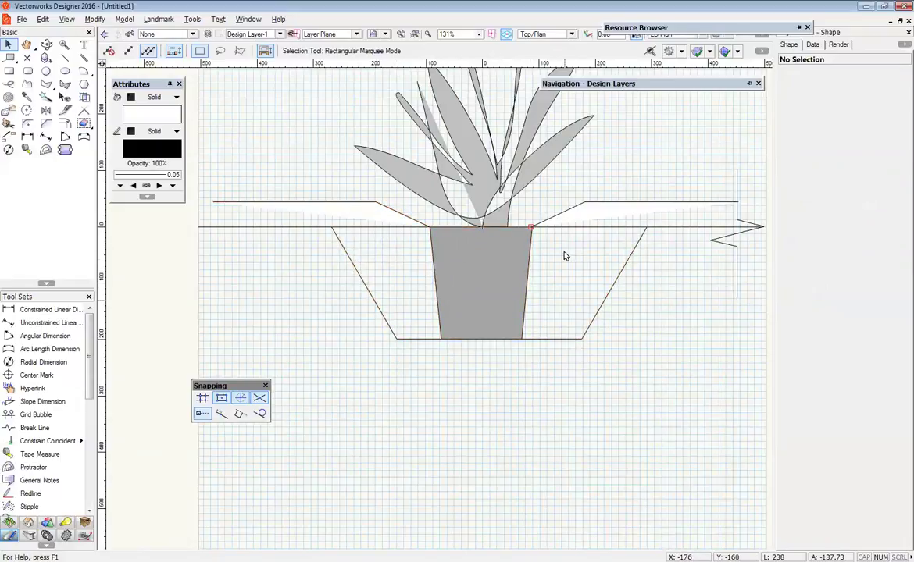
pyautogui.click(46, 84)
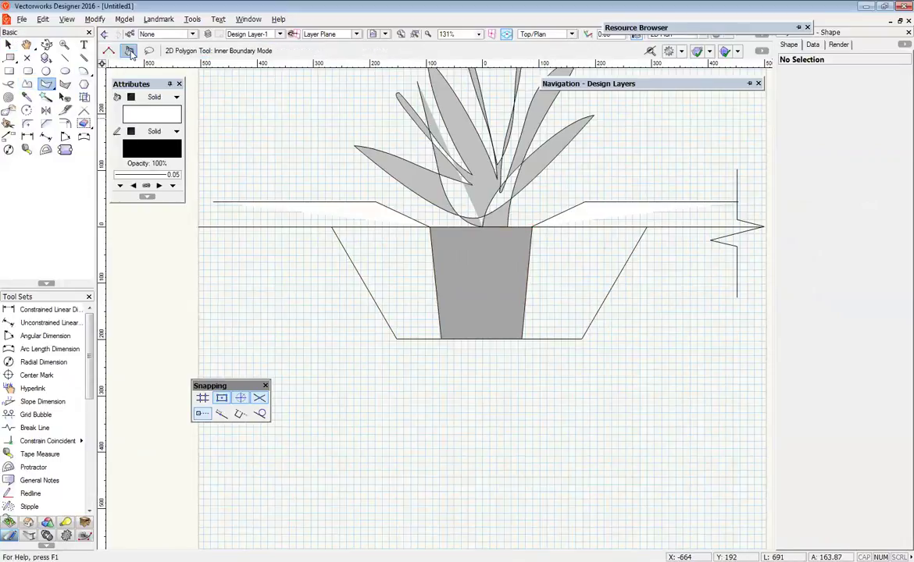
pyautogui.click(384, 256)
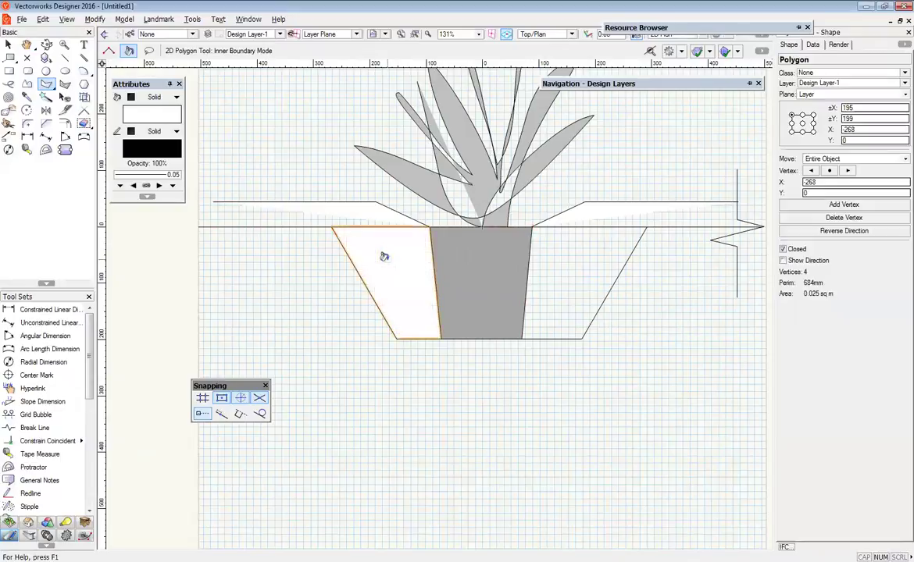
pyautogui.click(578, 251)
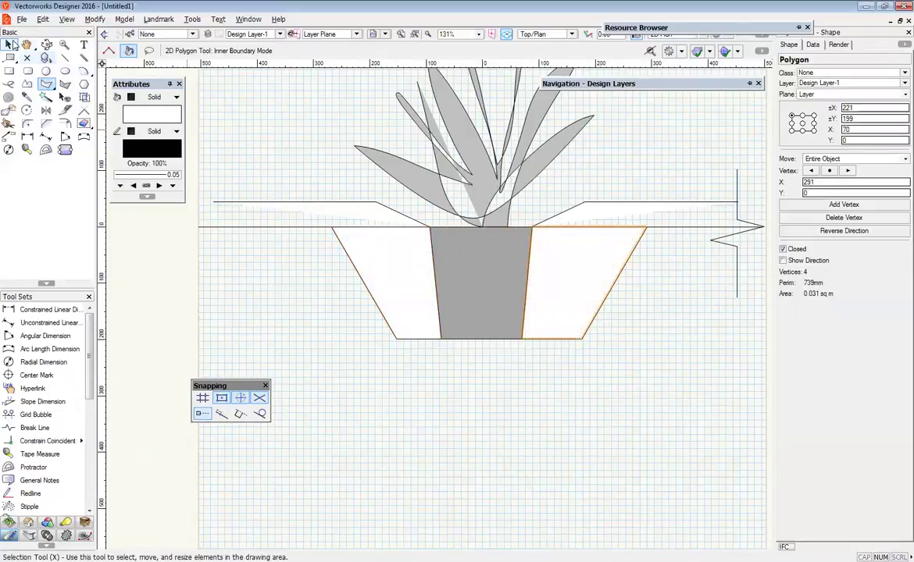
pyautogui.click(8, 45)
pyautogui.click(302, 123)
# Set the fill of the pit polygon left of the root ball to Hatch and look through the default hatches.
pyautogui.click(397, 242)
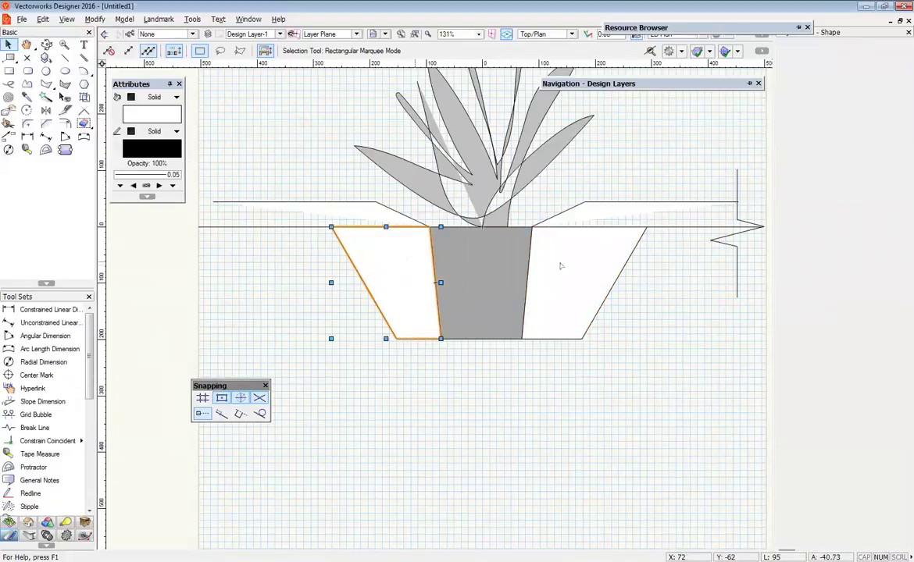
pyautogui.click(578, 266)
pyautogui.click(387, 266)
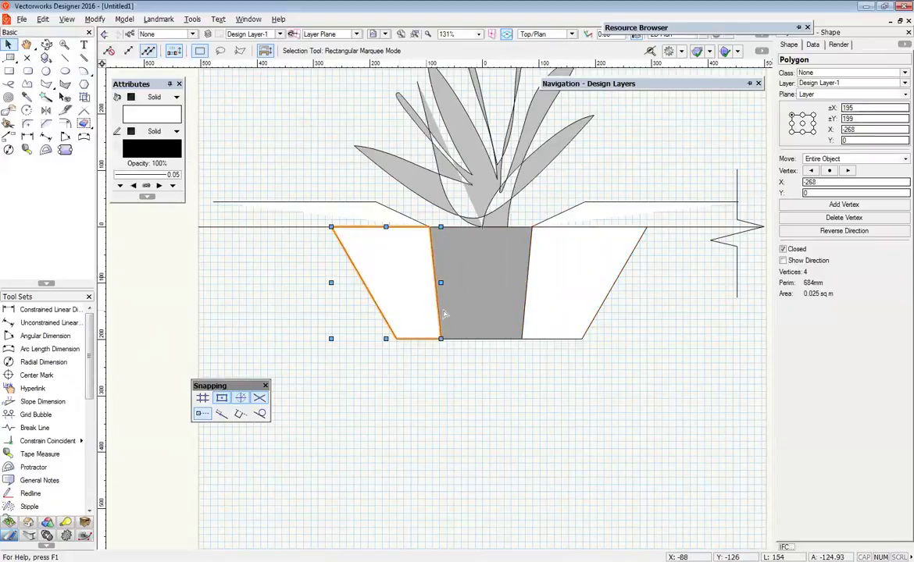
pyautogui.moveTo(456, 364); pyautogui.dragTo(371, 326, button='middle')
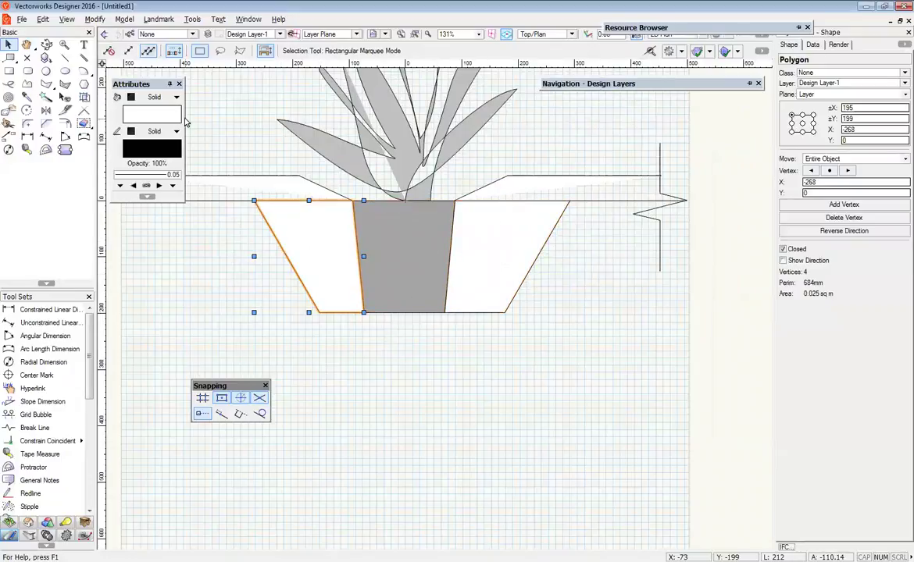
pyautogui.click(156, 97)
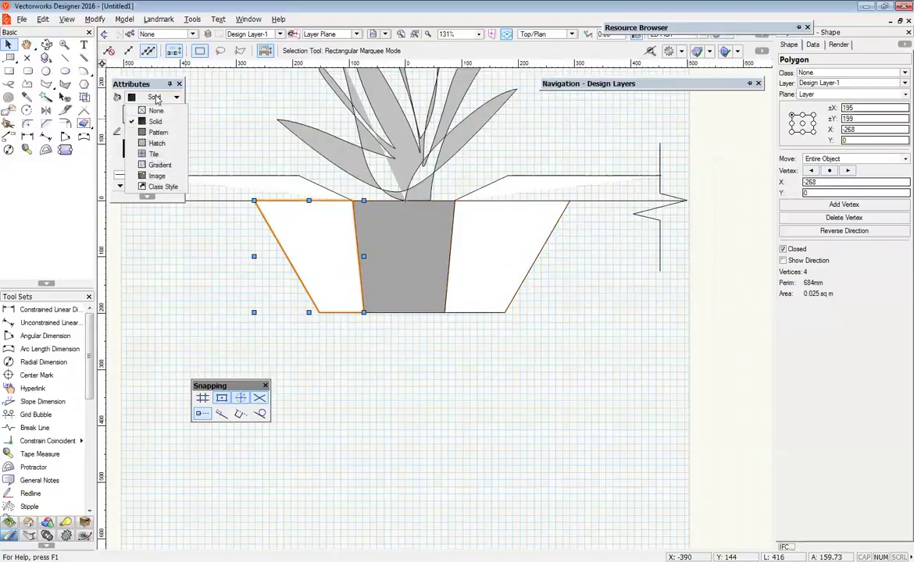
pyautogui.click(159, 143)
pyautogui.click(154, 115)
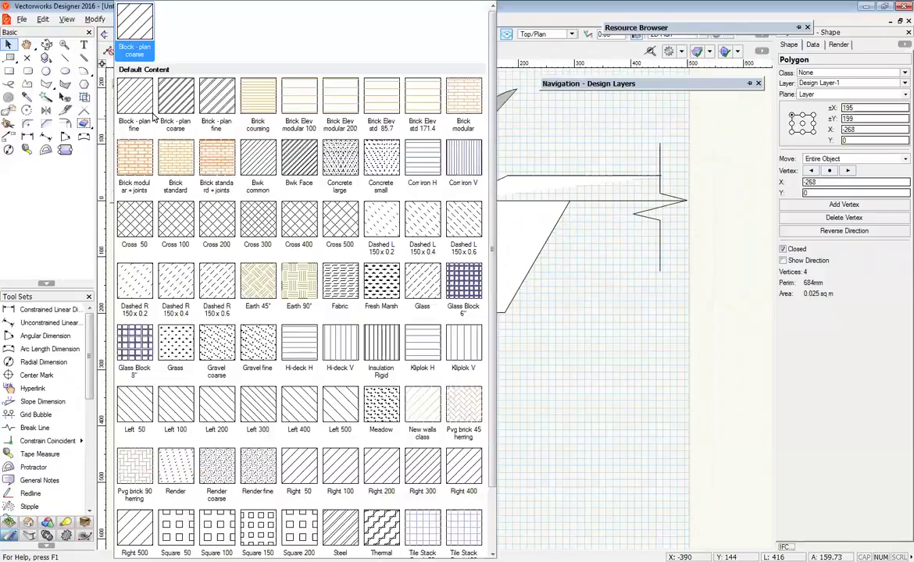
pyautogui.scroll(-1, 274, 317)
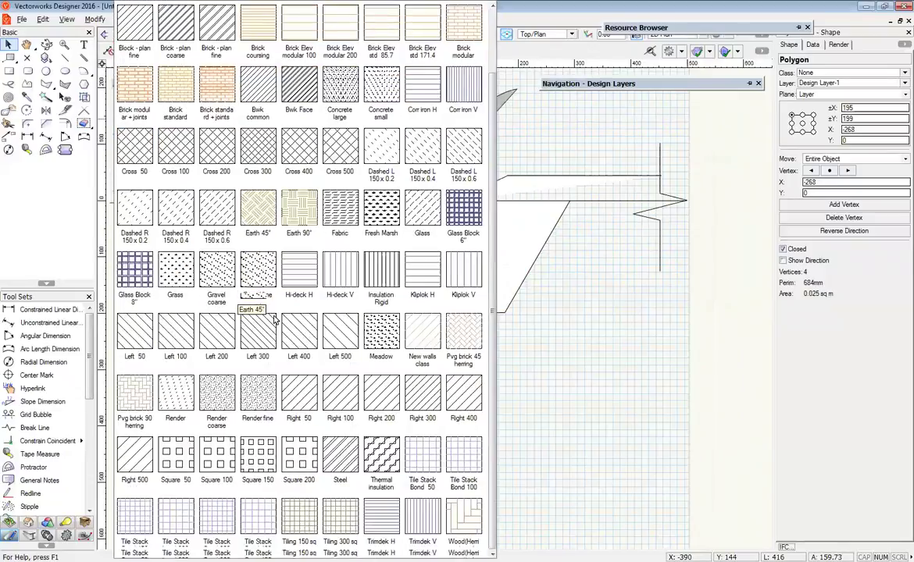
pyautogui.scroll(1, 351, 516)
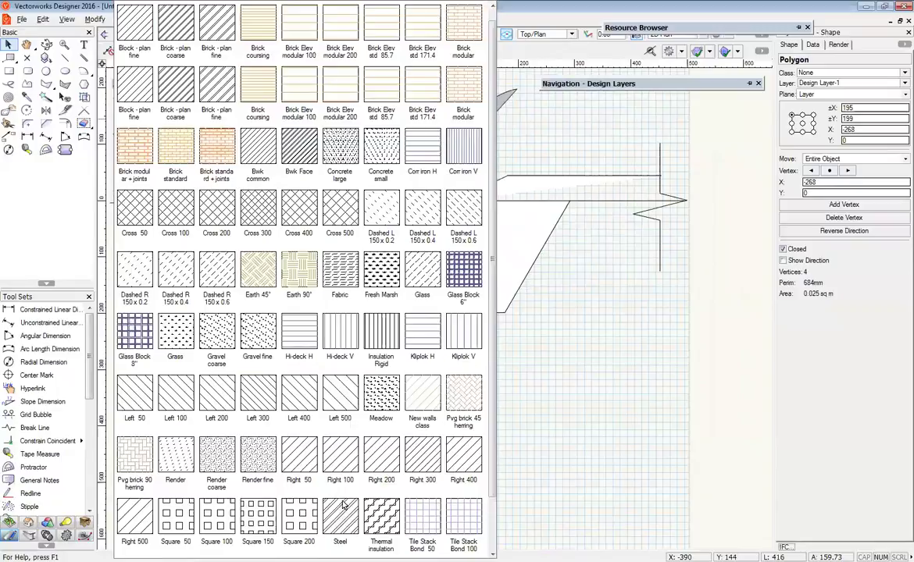
pyautogui.scroll(1, 333, 496)
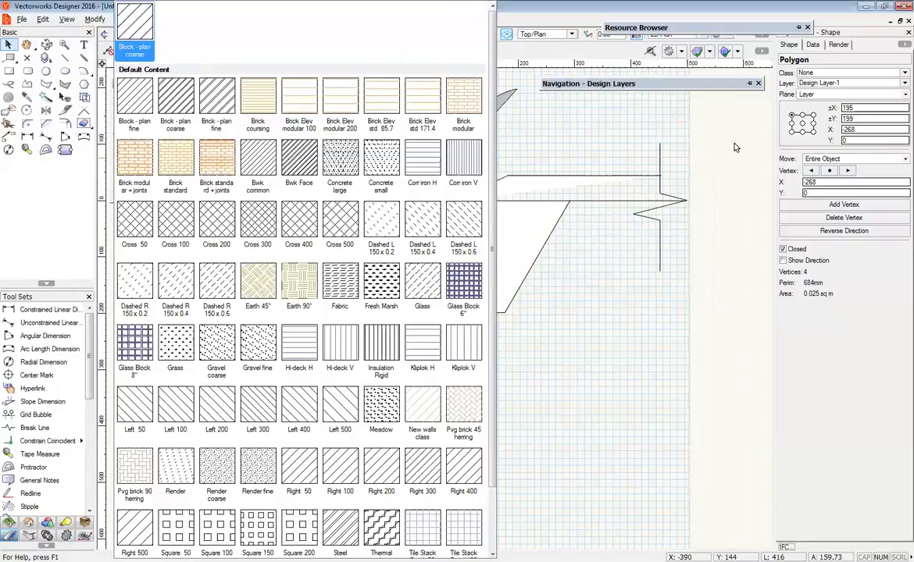
# Keep the Block - plan coarse hatch and load Hatches Plant.vwx from the Vectorworks Libraries to view its hatches.
pyautogui.click(641, 37)
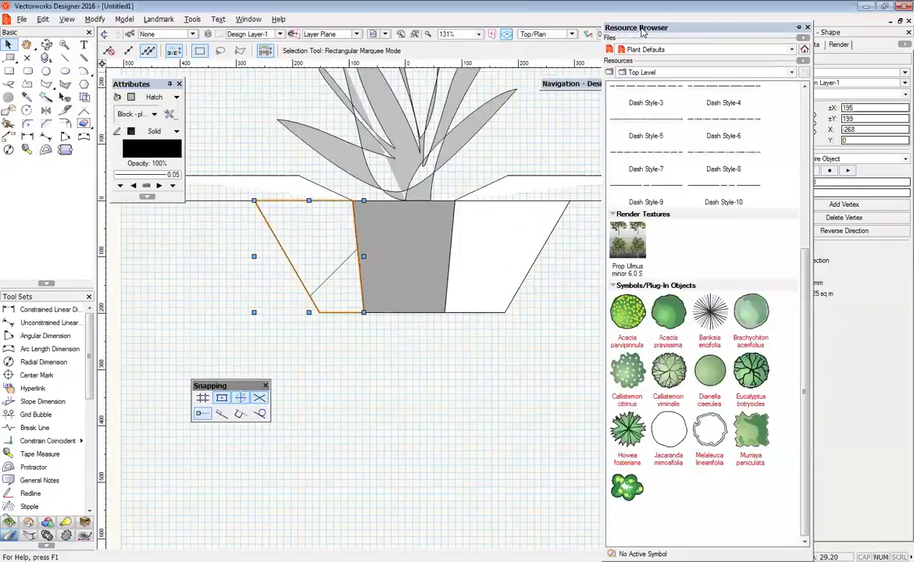
pyautogui.click(649, 49)
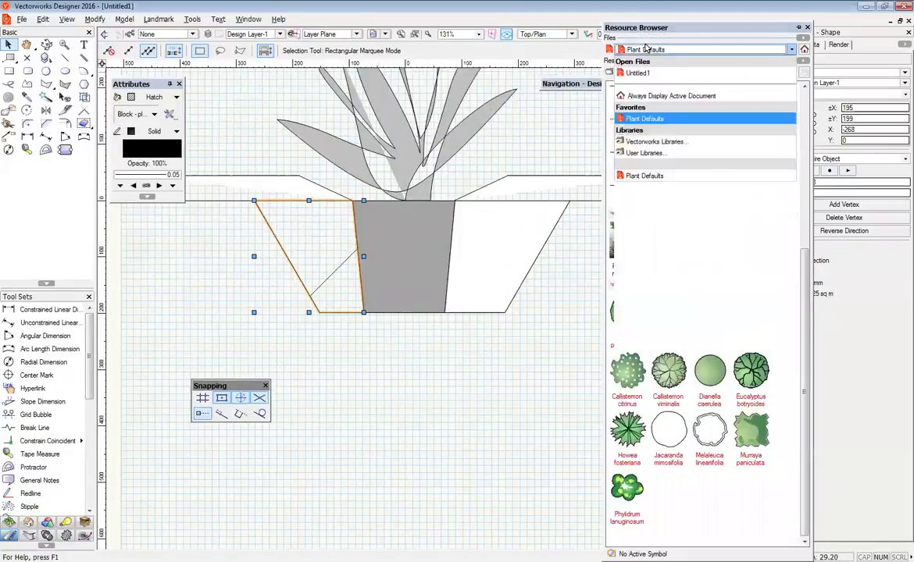
pyautogui.click(655, 142)
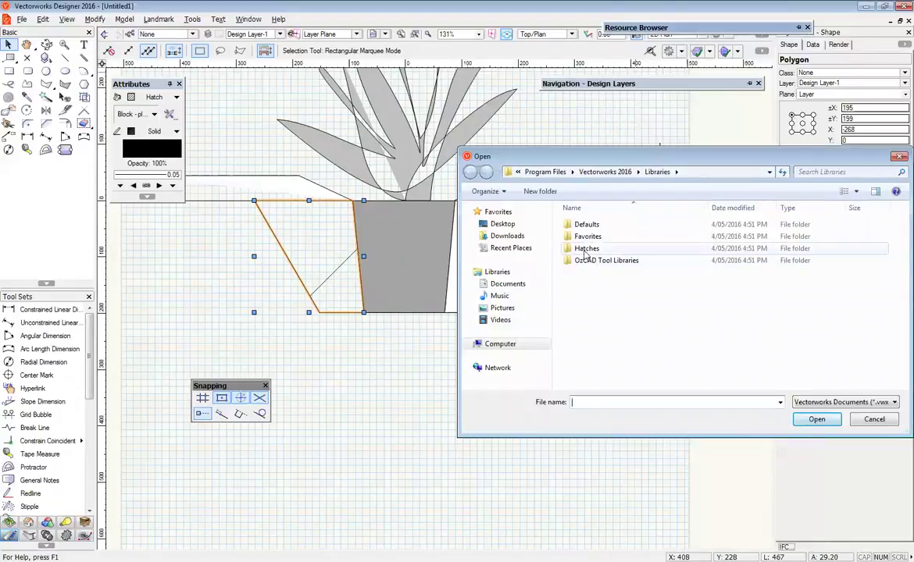
pyautogui.doubleClick(587, 248)
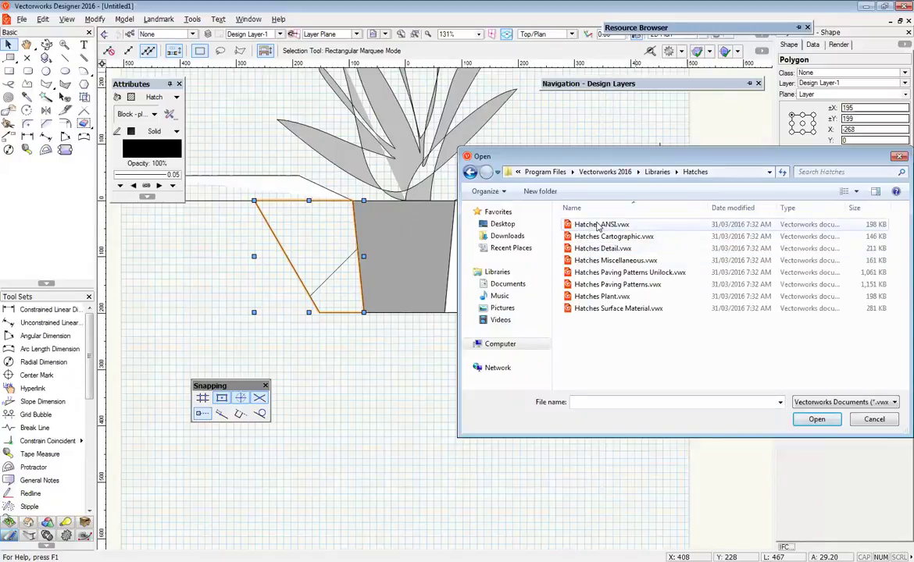
pyautogui.click(581, 300)
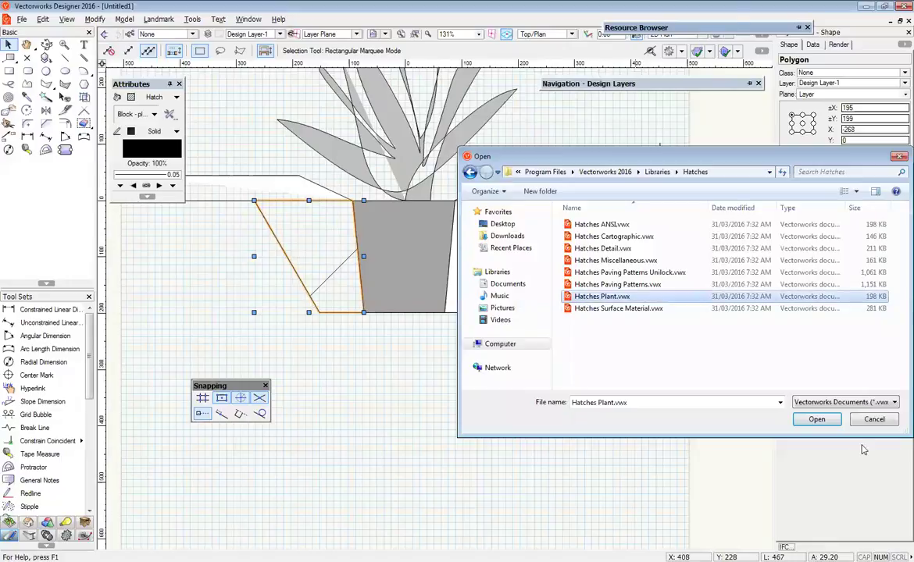
pyautogui.click(817, 421)
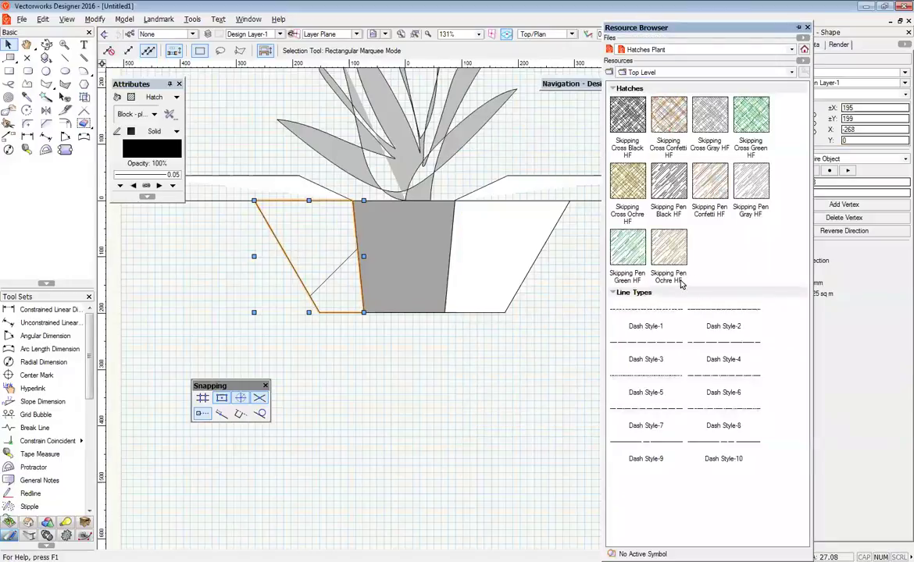
# Load Hatches ANSI.vwx from the Vectorworks hatch libraries and look through its hatches.
pyautogui.click(694, 51)
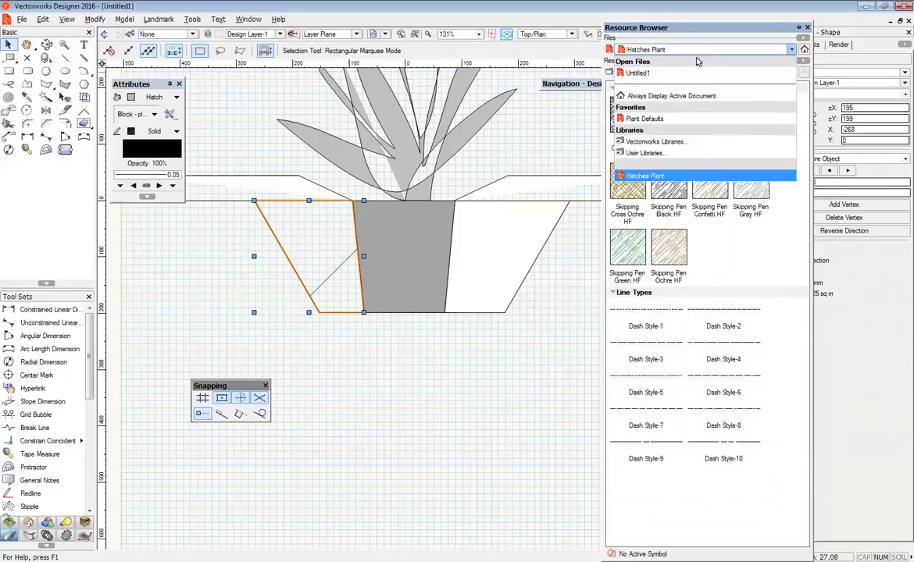
pyautogui.click(652, 142)
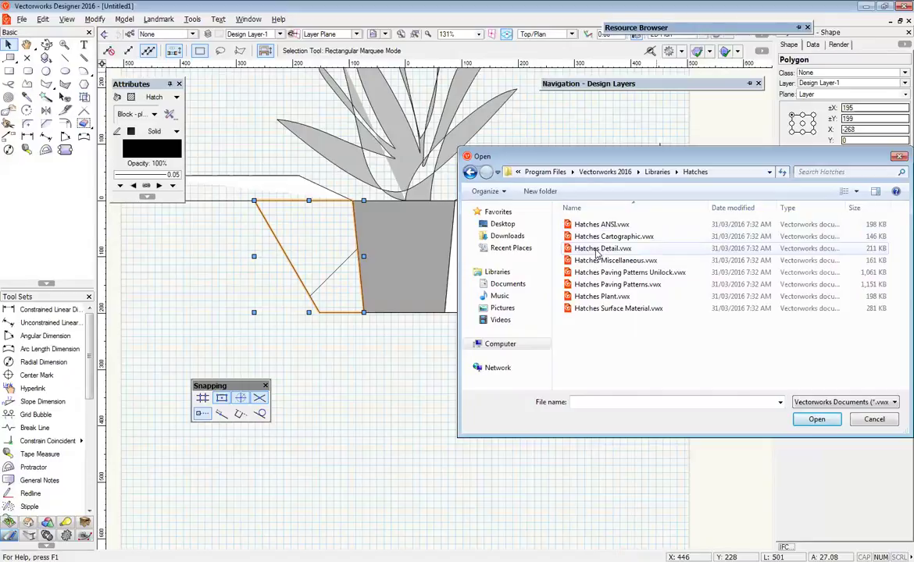
pyautogui.click(599, 225)
pyautogui.click(816, 420)
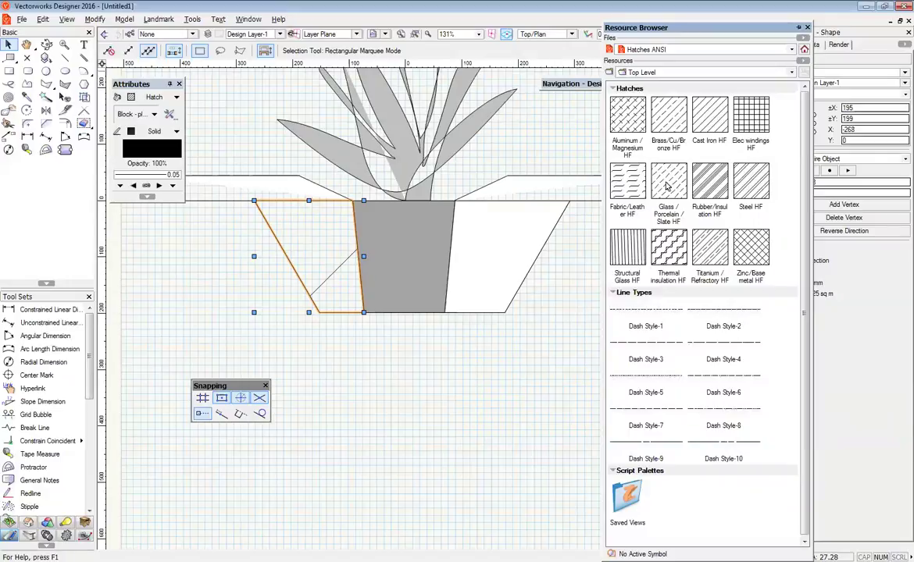
pyautogui.moveTo(593, 85)
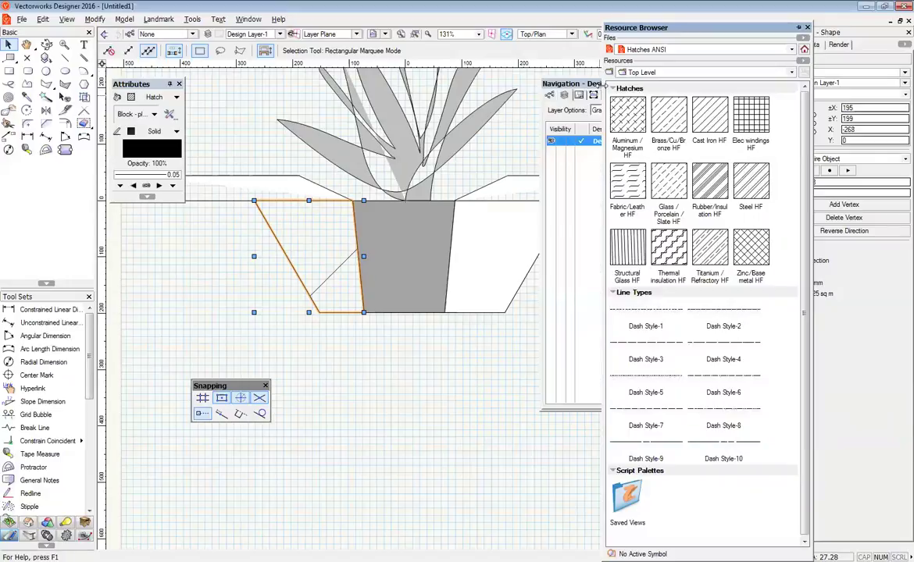
# Load the Hatches Detail.vwx library and apply its Soil HF hatch to the pit polygon left of the root ball.
pyautogui.click(697, 49)
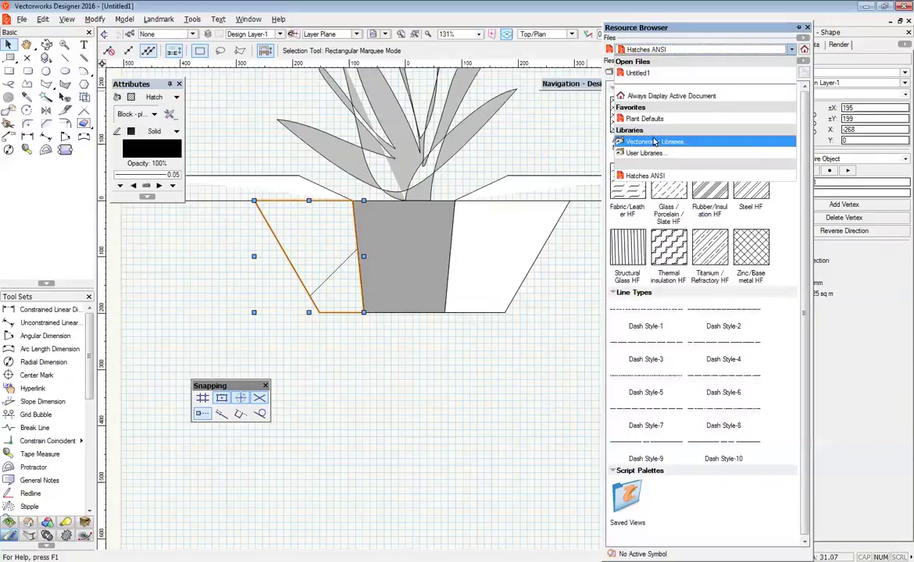
pyautogui.click(655, 141)
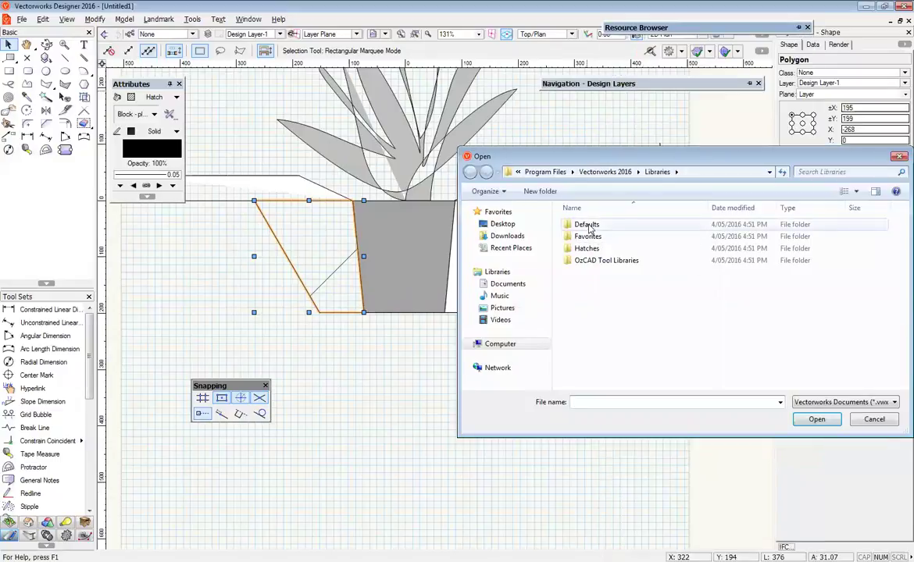
pyautogui.doubleClick(586, 248)
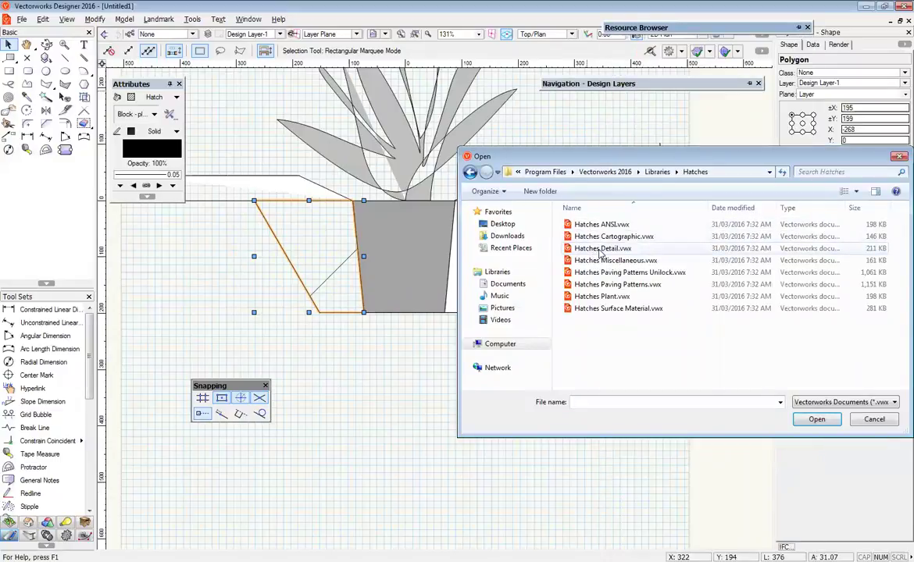
pyautogui.click(601, 248)
pyautogui.click(813, 419)
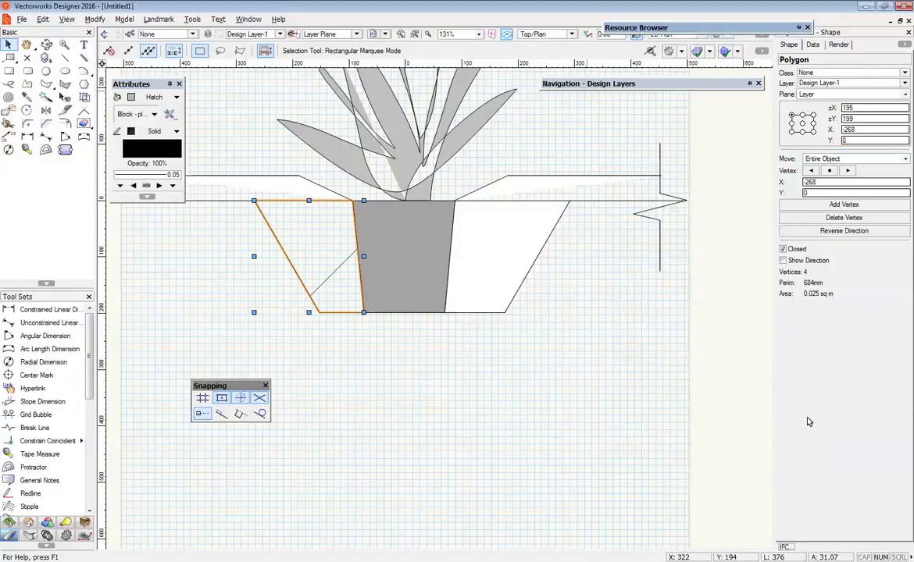
pyautogui.moveTo(648, 27)
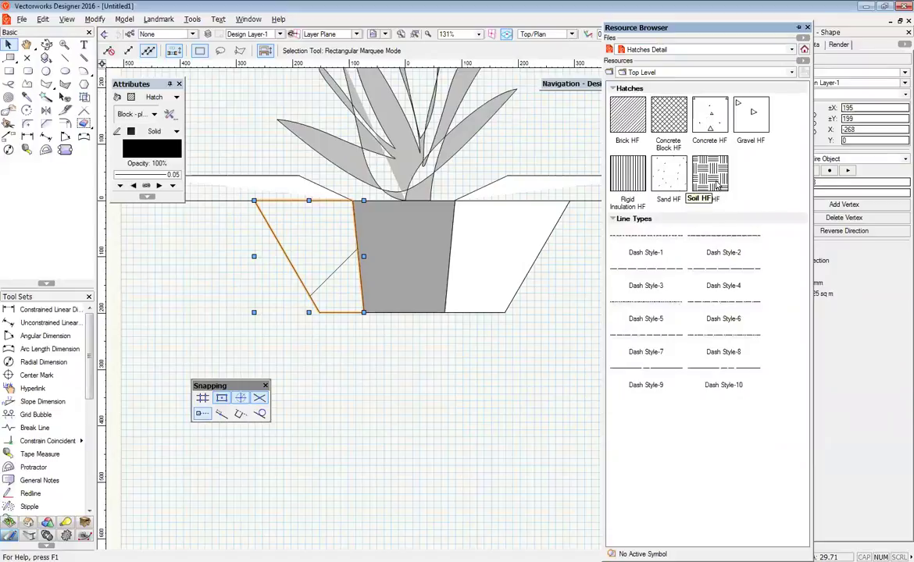
pyautogui.moveTo(715, 179)
pyautogui.mouseDown()
pyautogui.moveTo(445, 230)
pyautogui.moveTo(277, 229)
pyautogui.moveTo(266, 211)
pyautogui.moveTo(271, 221)
pyautogui.mouseUp()
# Copy the Soil HF hatch attributes to the pit polygon right of the root ball with the Eyedropper, and clear the selection.
pyautogui.moveTo(415, 257)
pyautogui.mouseDown(button='middle')
pyautogui.moveTo(500, 310)
pyautogui.moveTo(421, 287)
pyautogui.mouseUp(button='middle')
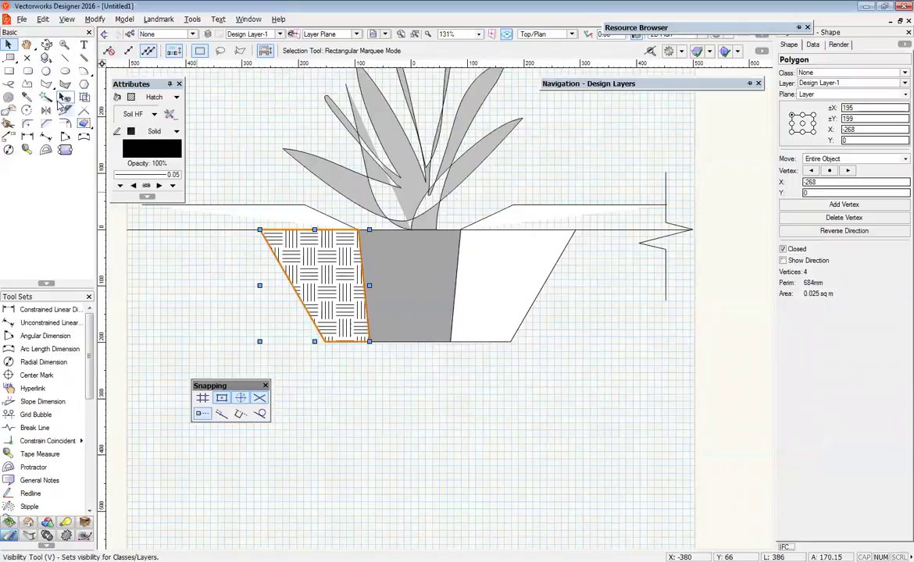
pyautogui.click(28, 98)
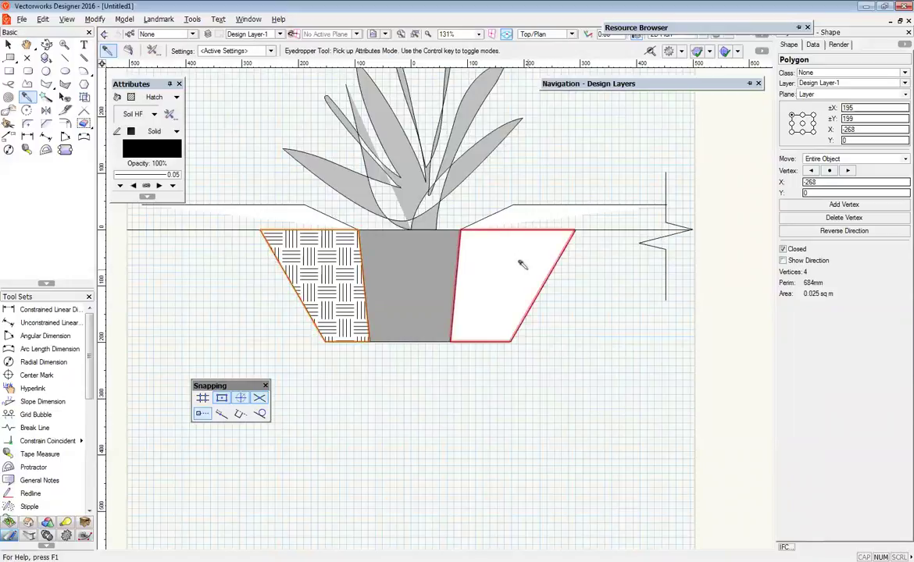
pyautogui.press('alt')
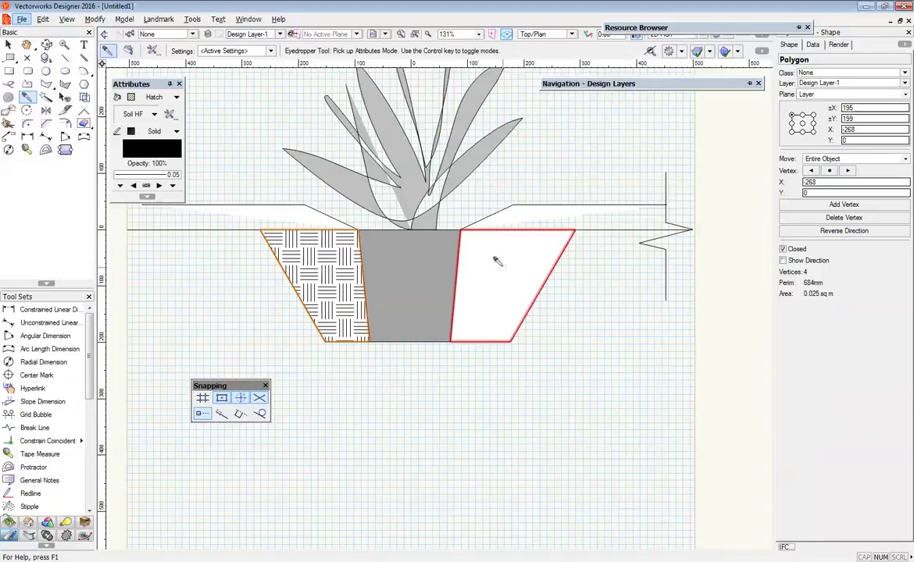
pyautogui.keyDown('ctrl'); pyautogui.click(498, 261); pyautogui.keyUp('ctrl')
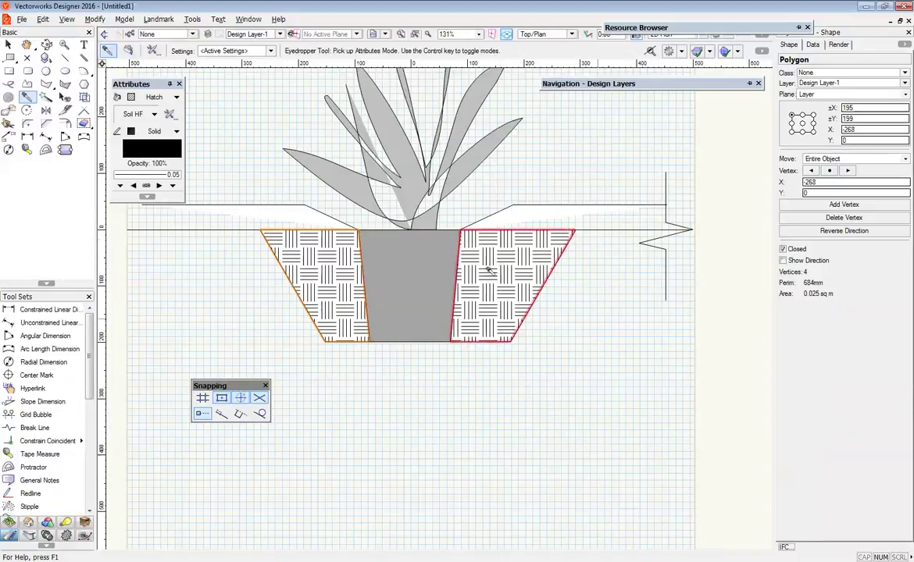
pyautogui.click(8, 45)
pyautogui.click(233, 187)
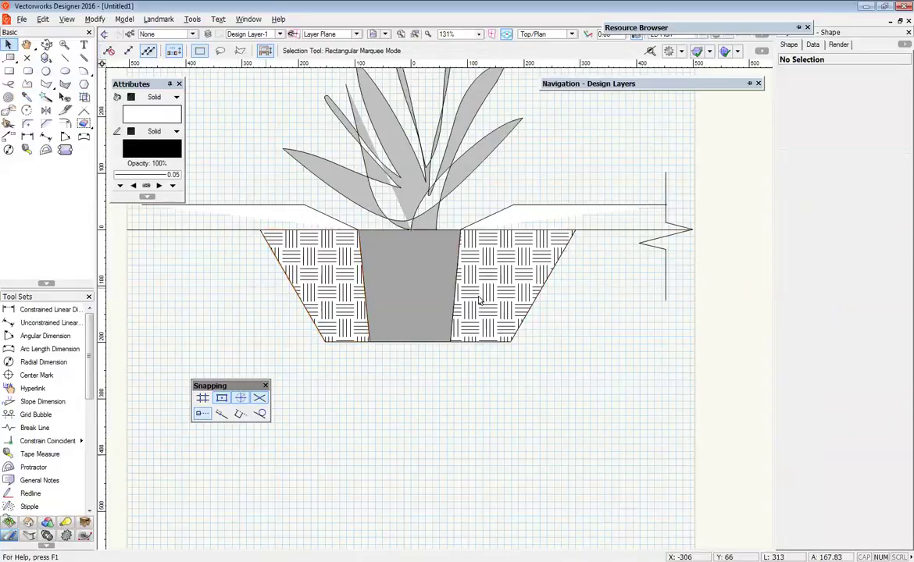
pyautogui.moveTo(521, 300); pyautogui.dragTo(588, 287, button='middle')
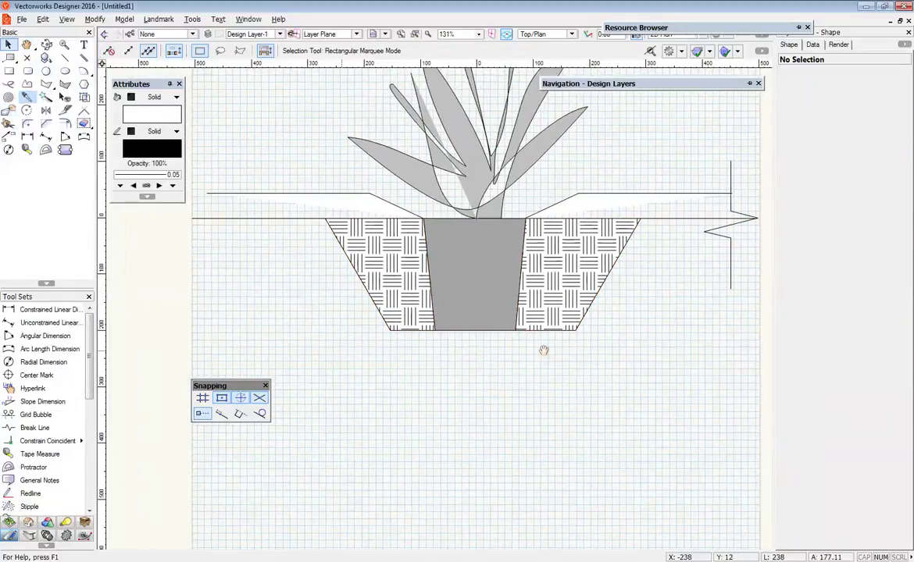
pyautogui.moveTo(562, 273); pyautogui.dragTo(619, 268, button='middle')
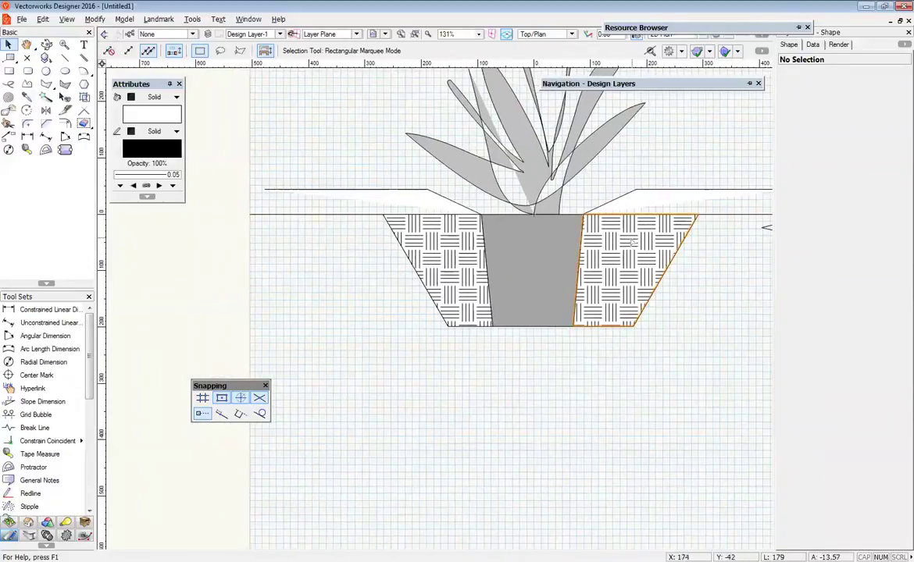
pyautogui.moveTo(443, 275); pyautogui.dragTo(345, 319, button='middle')
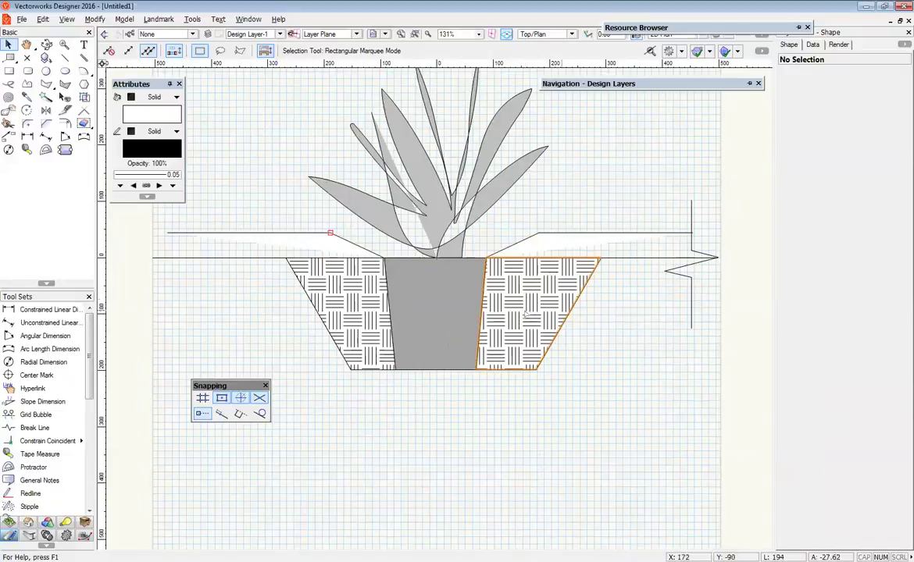
# Examine the hatched backfill and the white fill under the raised soil lines on both sides of the plant.
pyautogui.scroll(3, 511, 283)
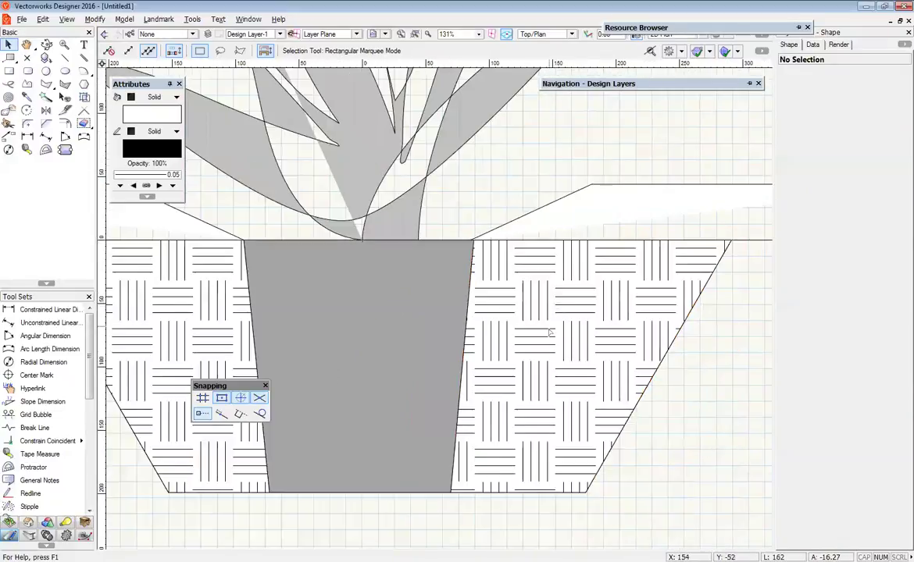
pyautogui.moveTo(633, 297); pyautogui.dragTo(519, 283, button='middle')
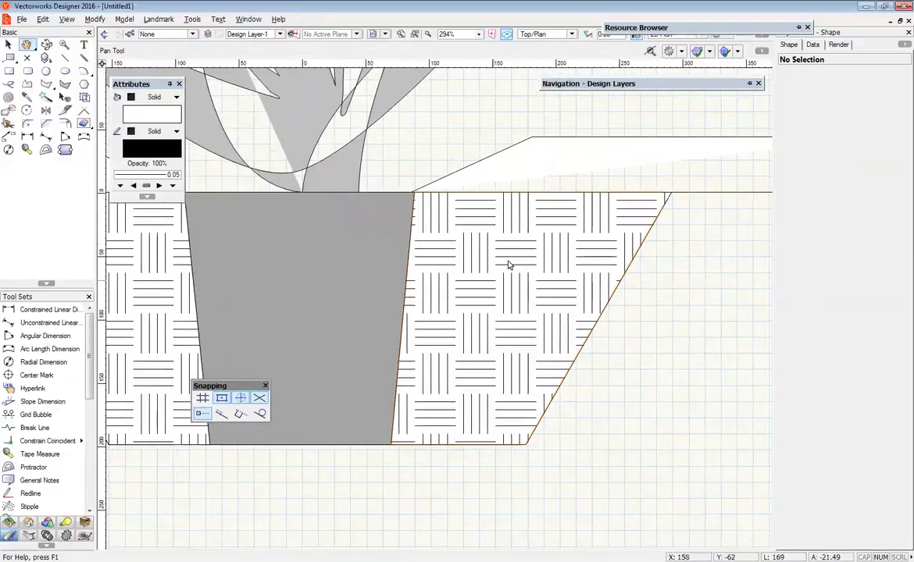
pyautogui.scroll(-3, 494, 275)
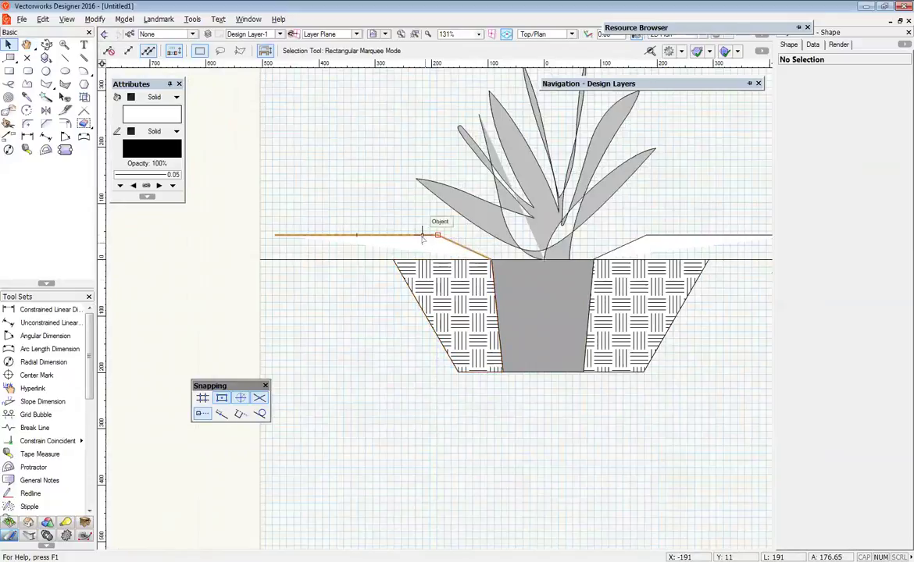
pyautogui.moveTo(587, 335); pyautogui.dragTo(411, 323, button='middle')
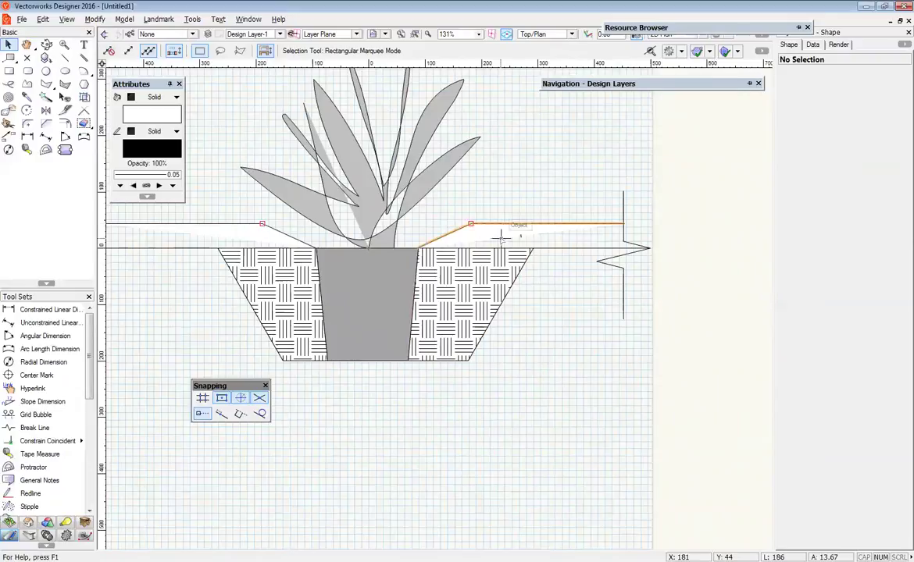
pyautogui.click(502, 228)
pyautogui.scroll(4, 539, 234)
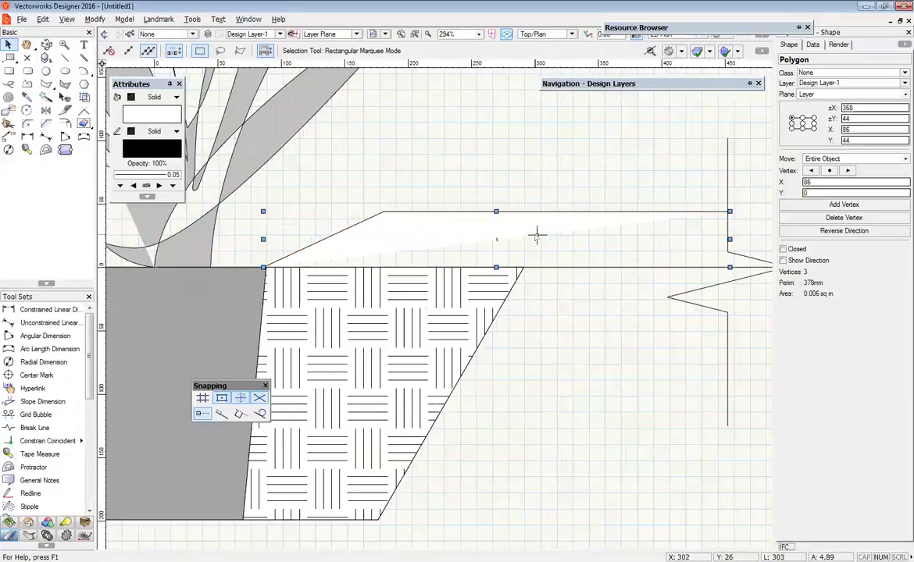
pyautogui.scroll(3, 359, 248)
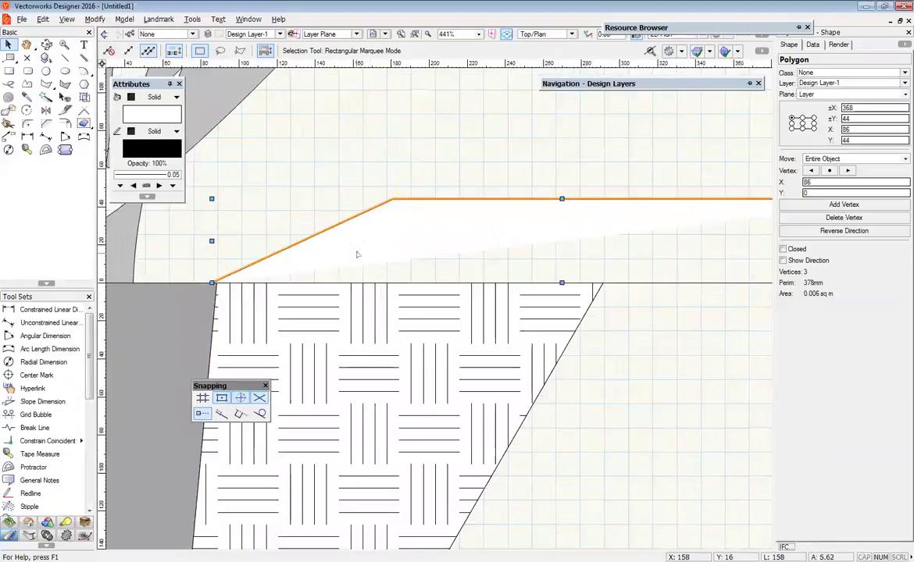
pyautogui.scroll(-3, 383, 242)
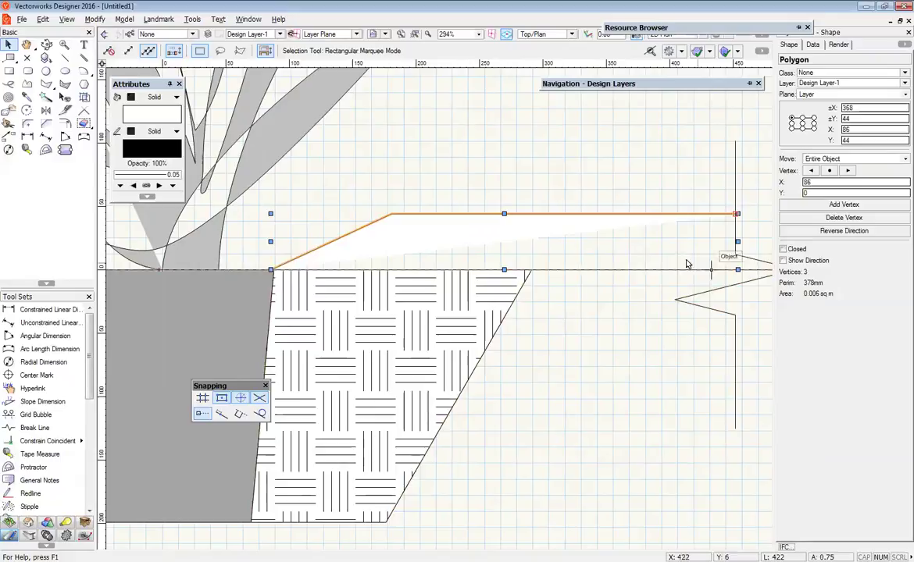
pyautogui.moveTo(619, 242); pyautogui.dragTo(547, 231, button='middle')
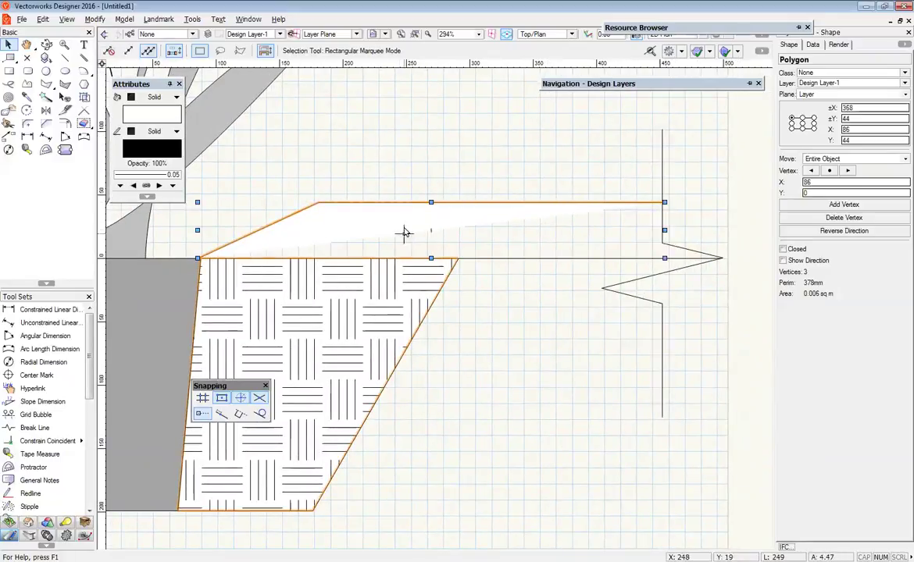
pyautogui.click(367, 180)
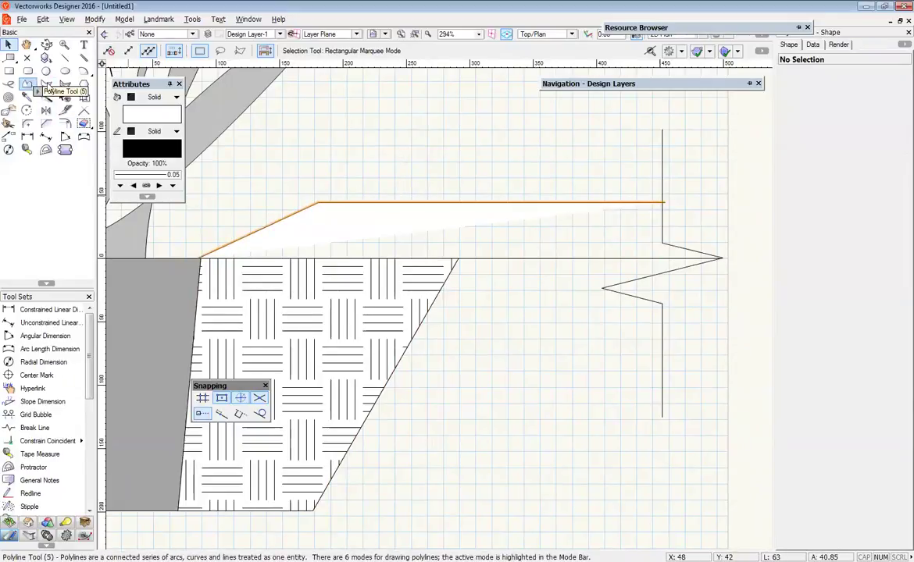
pyautogui.click(49, 84)
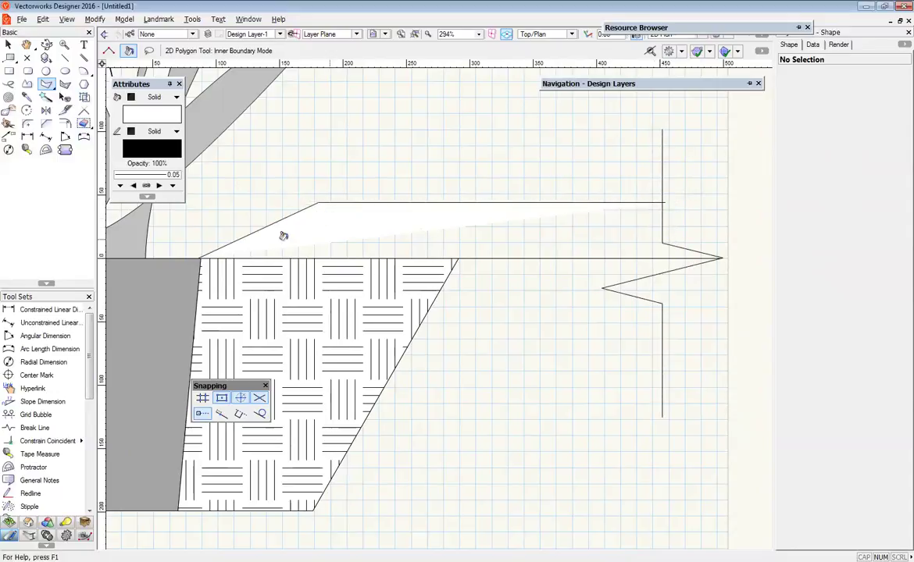
pyautogui.scroll(3, 264, 250)
pyautogui.scroll(-4, 554, 213)
pyautogui.moveTo(601, 207)
pyautogui.mouseDown(button='middle')
pyautogui.moveTo(438, 203)
pyautogui.moveTo(415, 195)
pyautogui.mouseUp(button='middle')
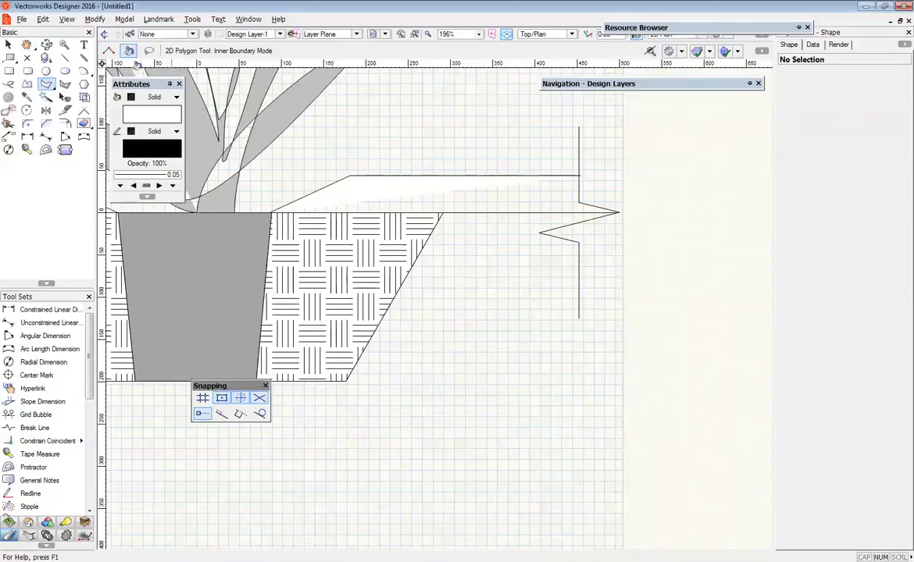
# Set the fill of the raised soil line right of the plant to None.
pyautogui.click(8, 45)
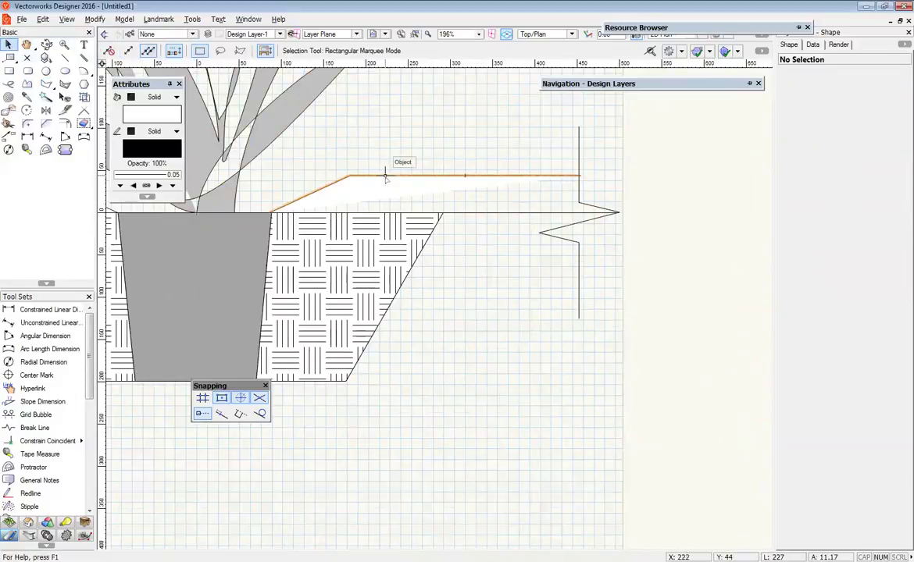
pyautogui.click(385, 177)
pyautogui.click(155, 97)
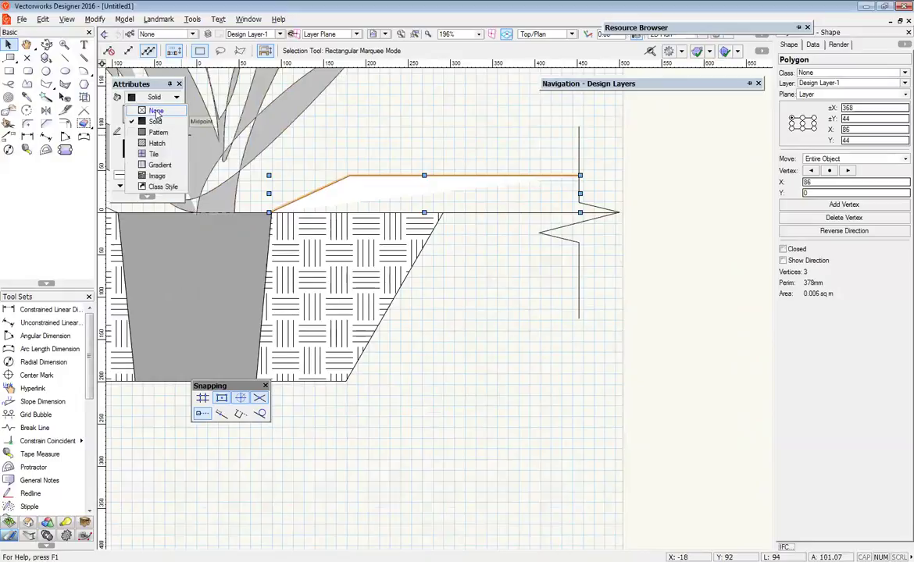
pyautogui.click(156, 112)
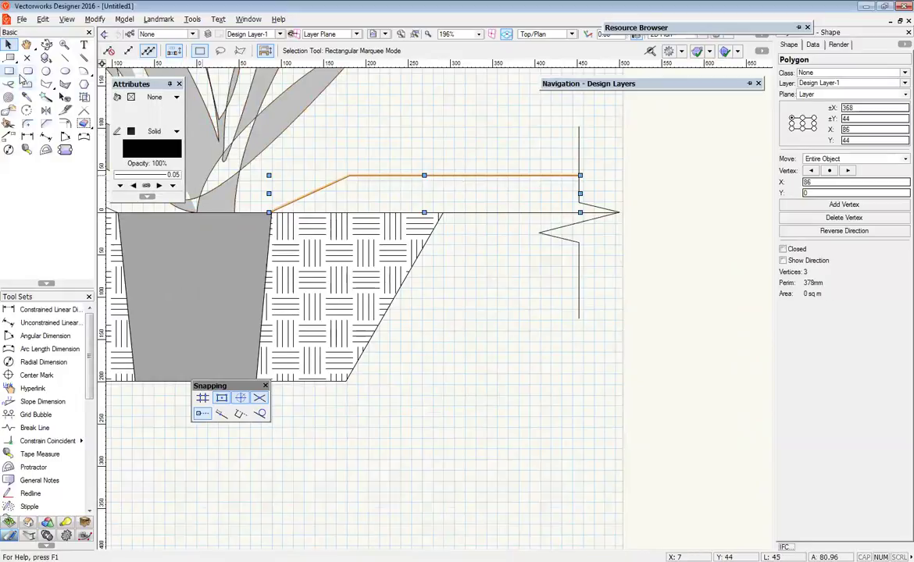
# Draw a closed polyline from the root ball's upper right corner along the ground line, up the break line and back along the raised soil line.
pyautogui.click(28, 88)
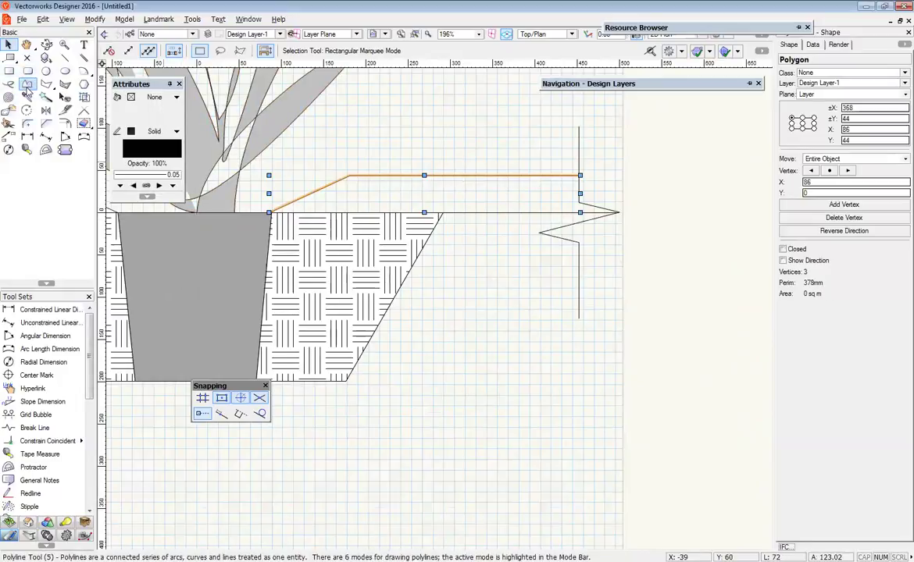
pyautogui.click(28, 85)
pyautogui.scroll(2, 267, 209)
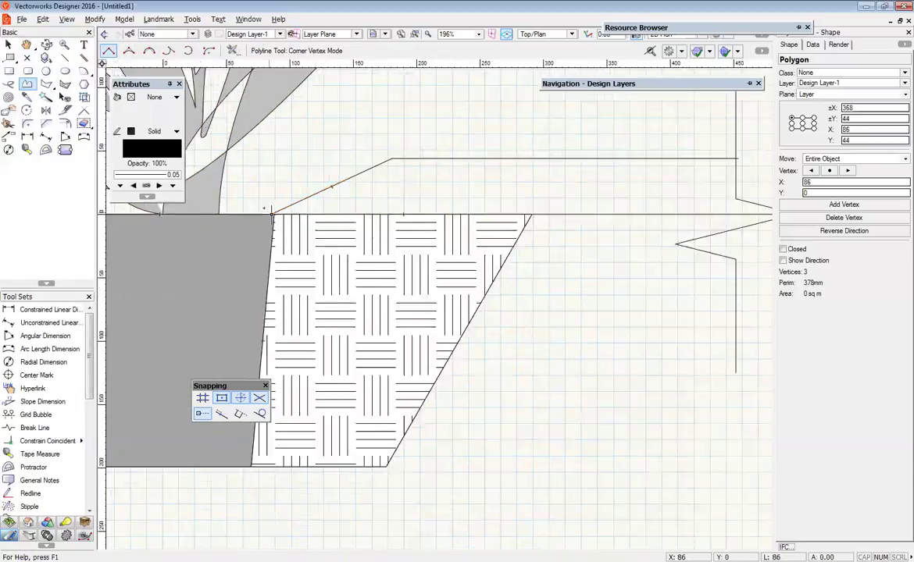
pyautogui.click(277, 215)
pyautogui.moveTo(677, 220); pyautogui.dragTo(300, 248, button='middle')
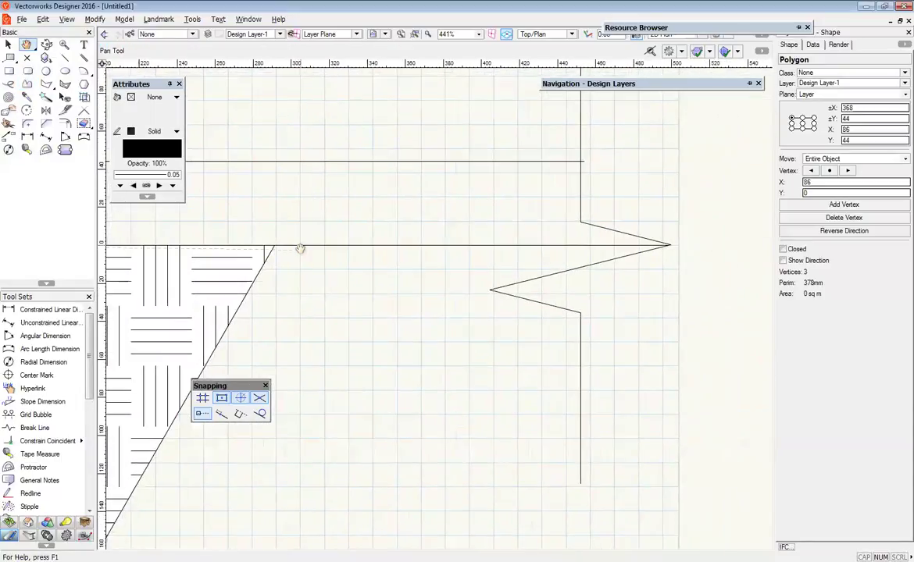
pyautogui.click(668, 246)
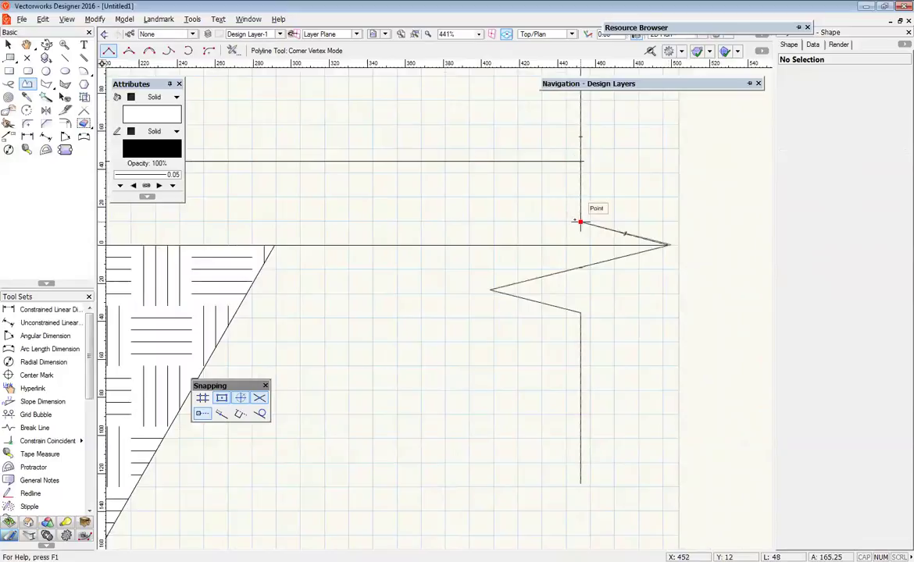
pyautogui.click(581, 222)
pyautogui.click(581, 161)
pyautogui.moveTo(332, 153); pyautogui.dragTo(739, 154, button='middle')
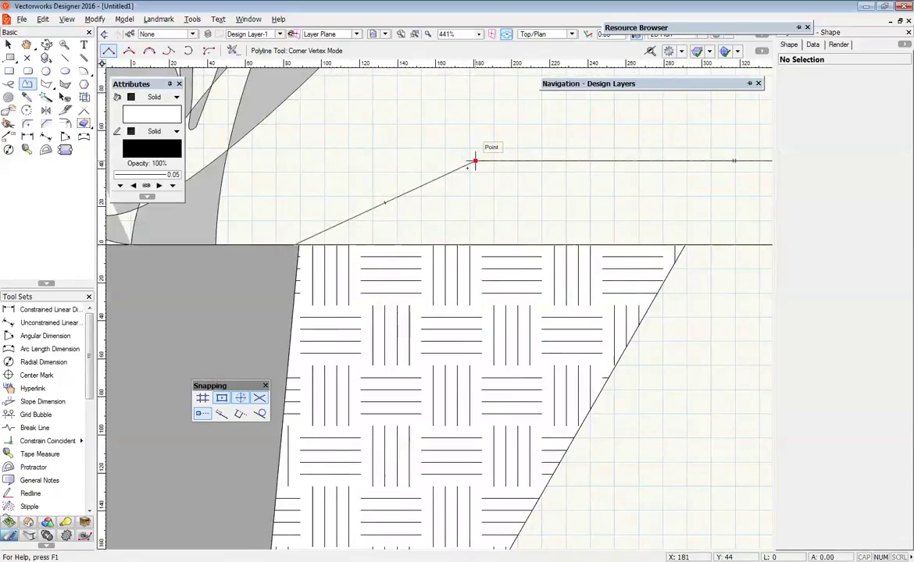
pyautogui.click(296, 244)
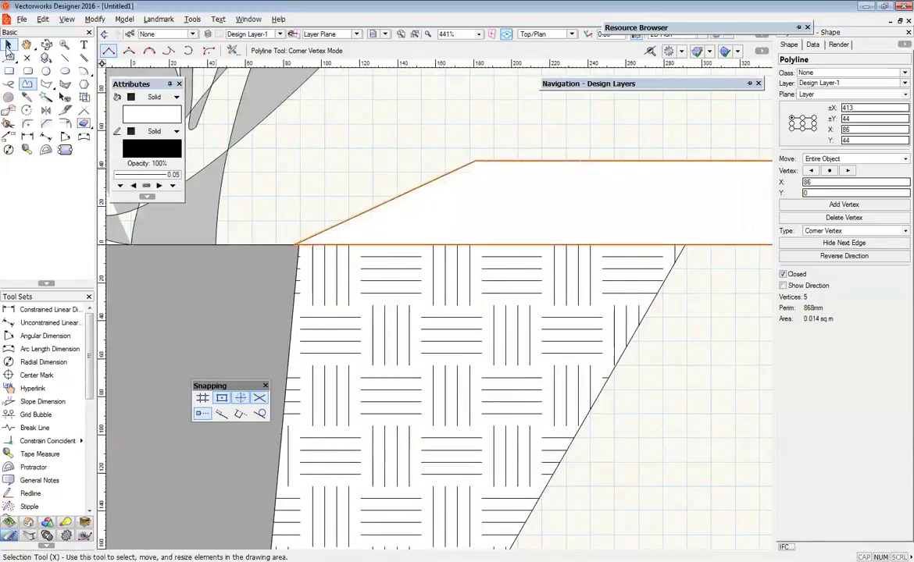
# Set the pen style of the new closed soil polyline to None.
pyautogui.click(9, 45)
pyautogui.scroll(-5, 395, 148)
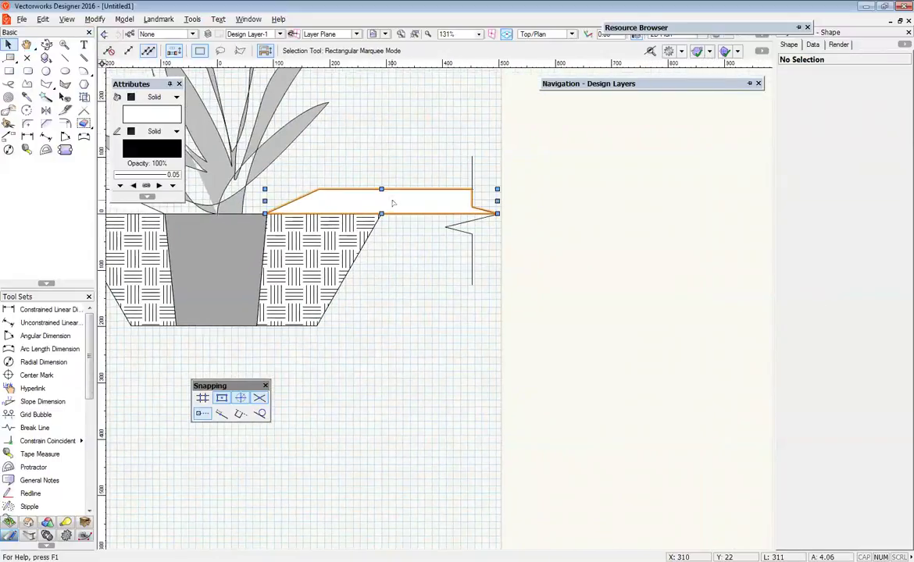
pyautogui.moveTo(434, 189); pyautogui.dragTo(539, 189, button='middle')
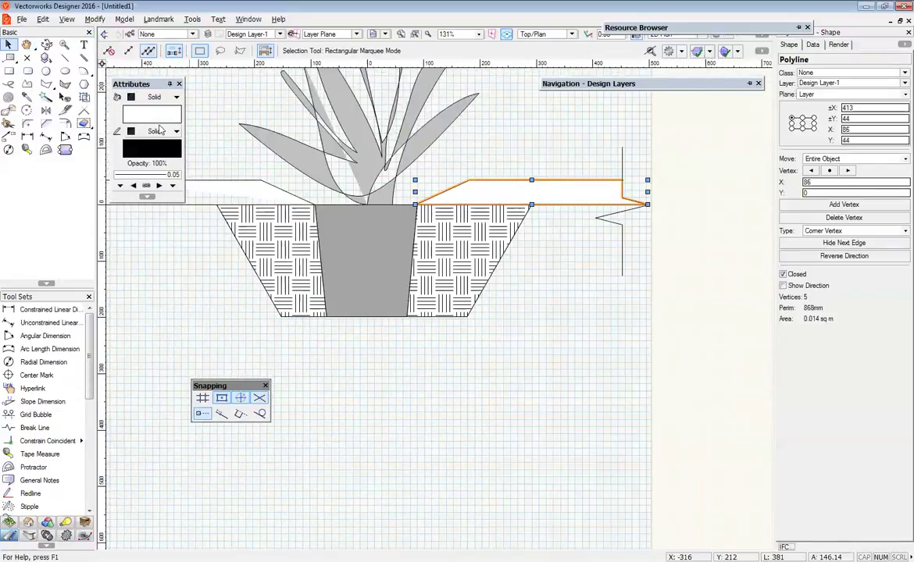
pyautogui.click(153, 131)
pyautogui.click(149, 141)
# Set the pen style of both Soil HF hatched pit polygons to None and clear the selection.
pyautogui.click(483, 237)
pyautogui.click(361, 253)
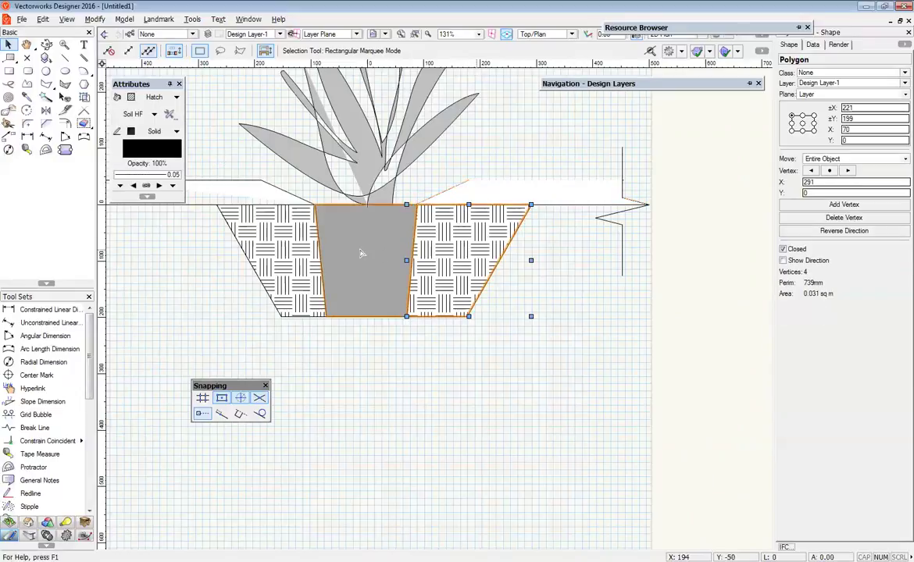
pyautogui.keyDown('shift'); pyautogui.click(301, 242); pyautogui.keyUp('shift')
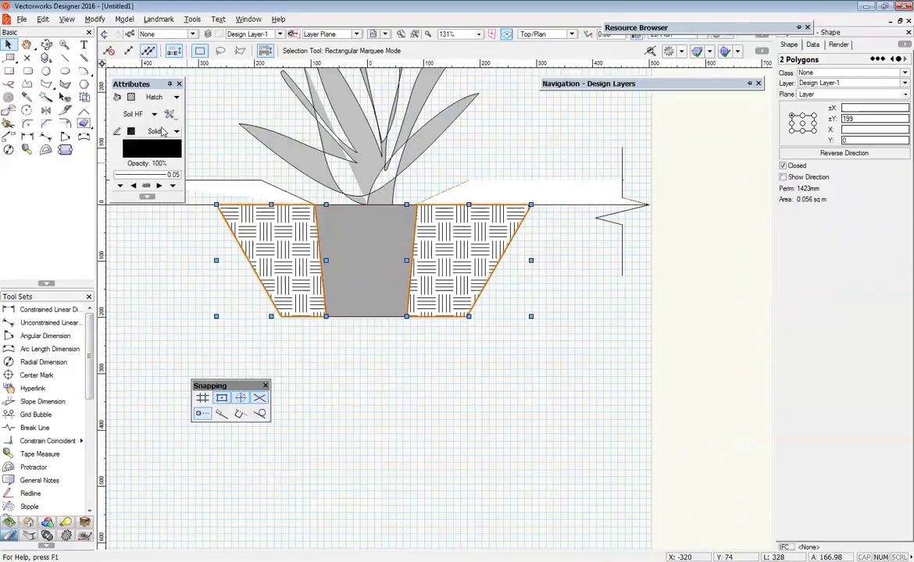
pyautogui.click(153, 132)
pyautogui.click(149, 142)
pyautogui.click(540, 238)
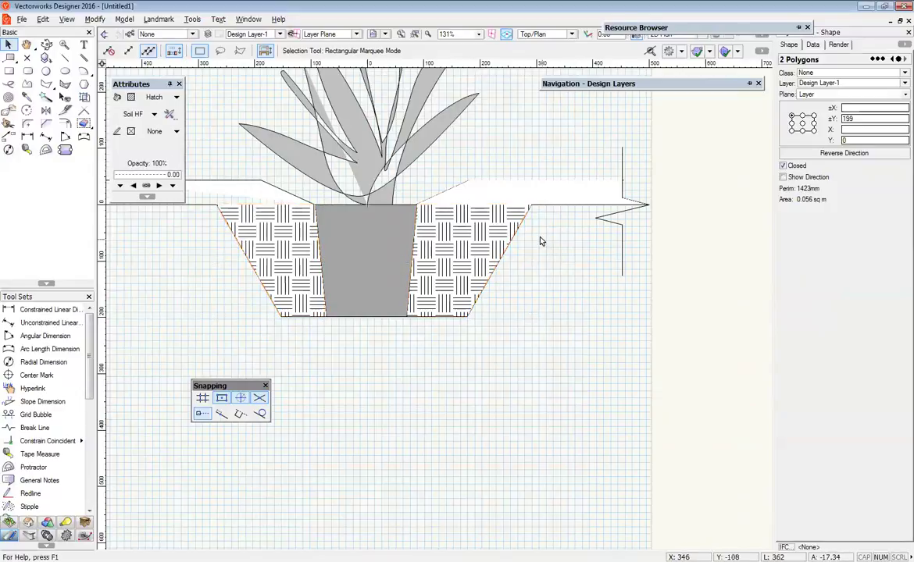
# Send the white soil polyline and both hatched pit polygons to the back, and clear the selection.
pyautogui.scroll(3, 540, 234)
pyautogui.scroll(-3, 469, 219)
pyautogui.scroll(3, 471, 215)
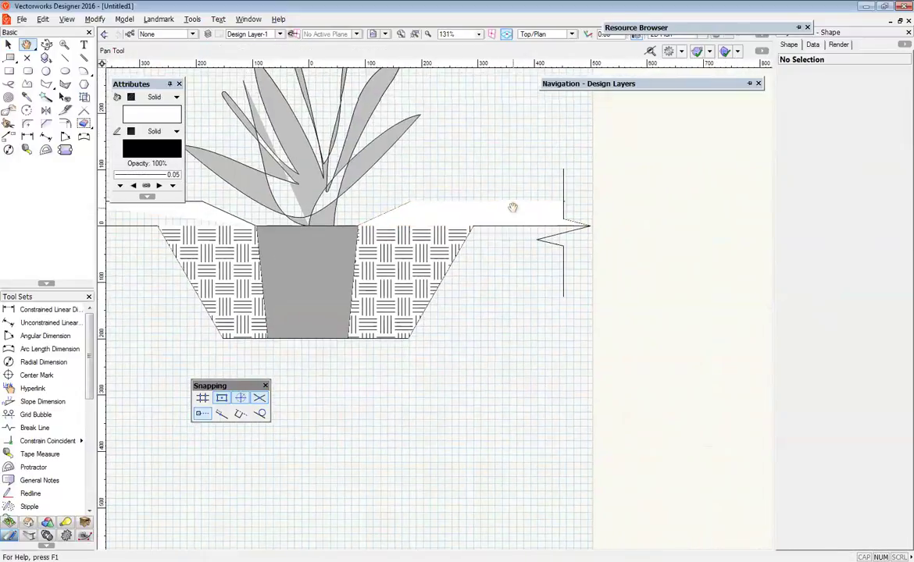
pyautogui.click(441, 222)
pyautogui.scroll(-3, 451, 159)
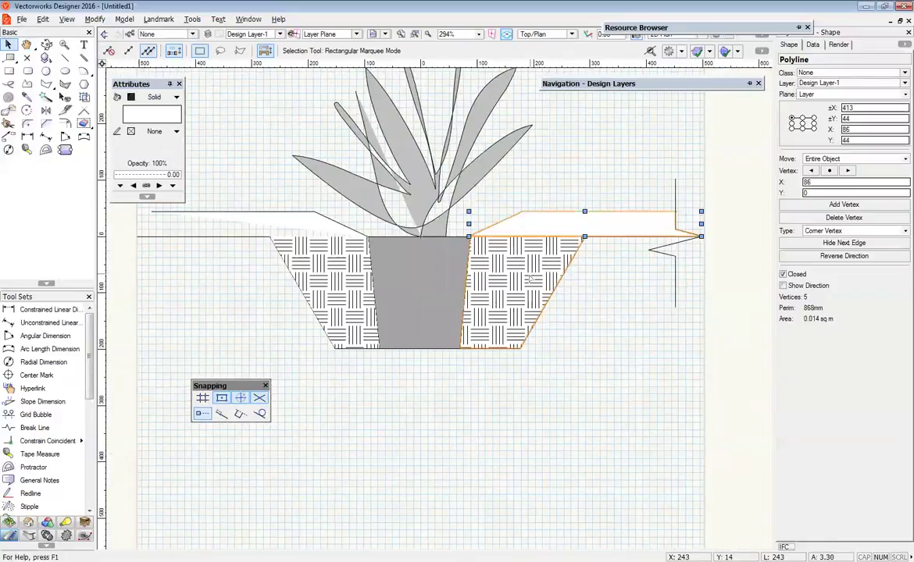
pyautogui.keyDown('shift'); pyautogui.click(343, 316); pyautogui.keyUp('shift')
pyautogui.keyDown('shift'); pyautogui.click(422, 297); pyautogui.keyUp('shift')
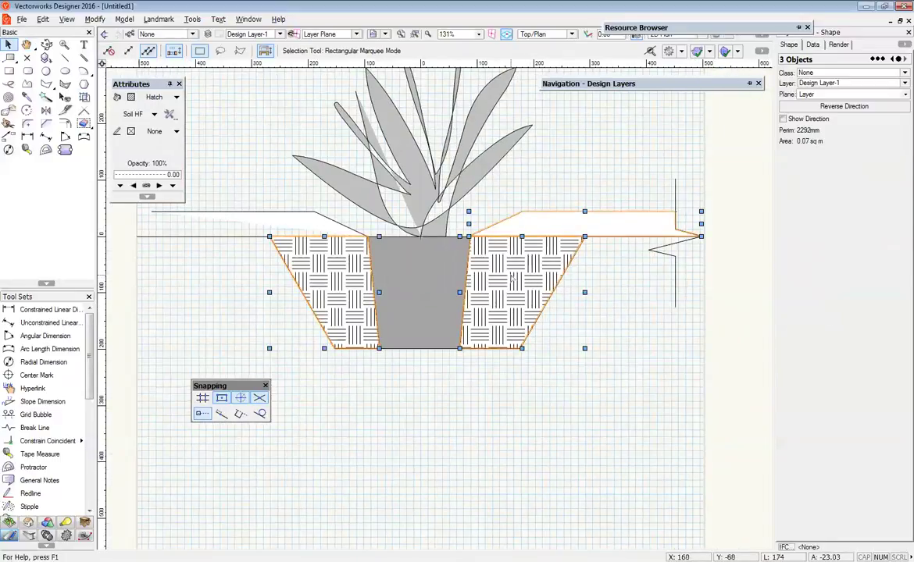
pyautogui.rightClick(512, 279)
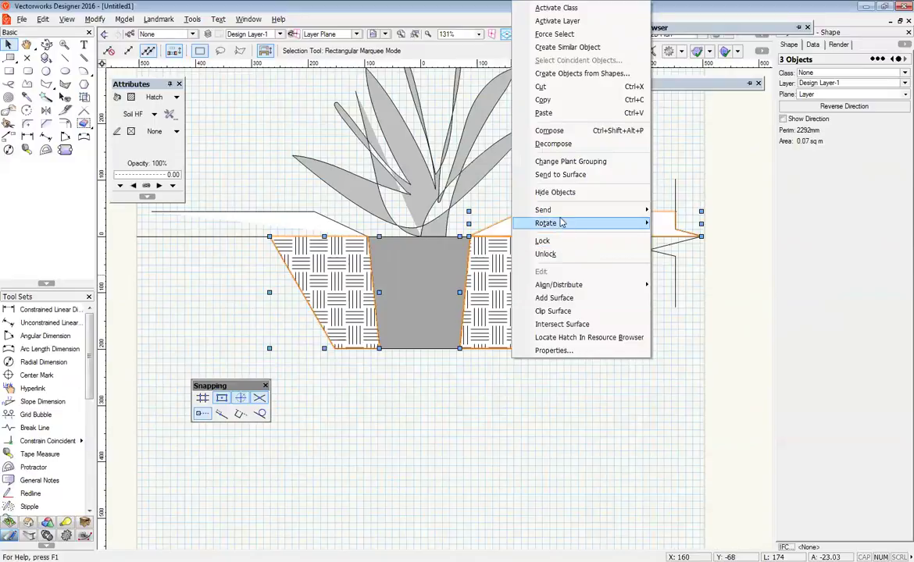
pyautogui.moveTo(559, 213)
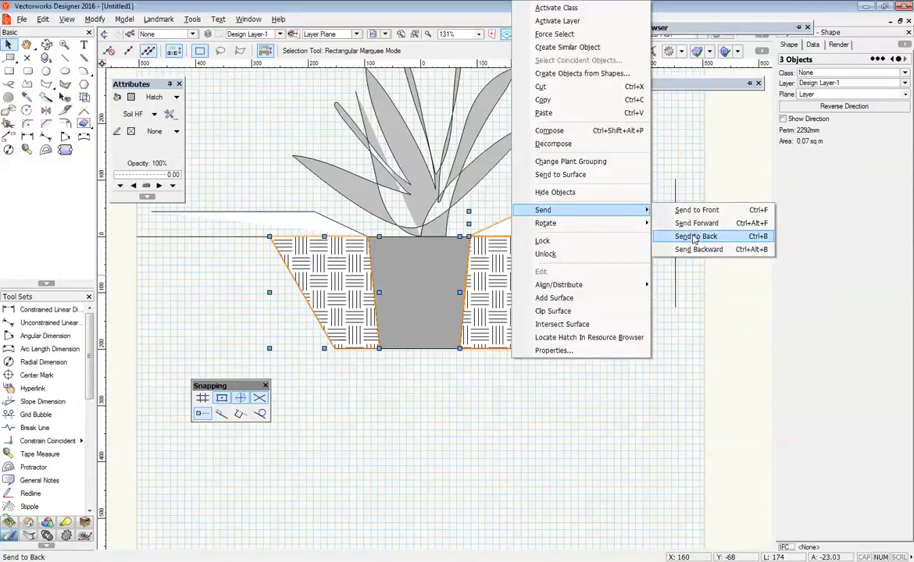
pyautogui.click(695, 235)
pyautogui.click(625, 206)
# Shorten the right raised soil line so that its overshooting end stops at the break line, and deselect it.
pyautogui.scroll(3, 504, 208)
pyautogui.scroll(-2, 539, 250)
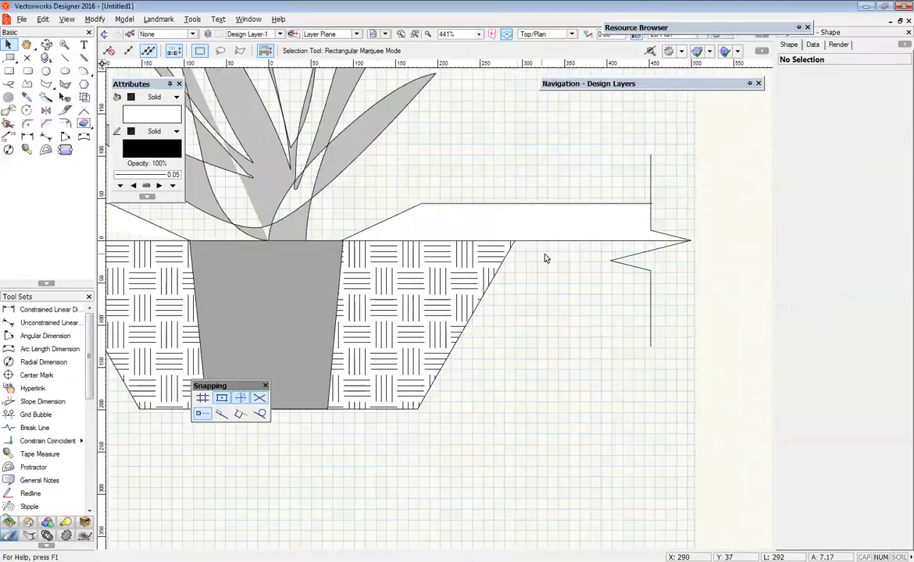
pyautogui.scroll(-3, 339, 257)
pyautogui.scroll(2, 437, 248)
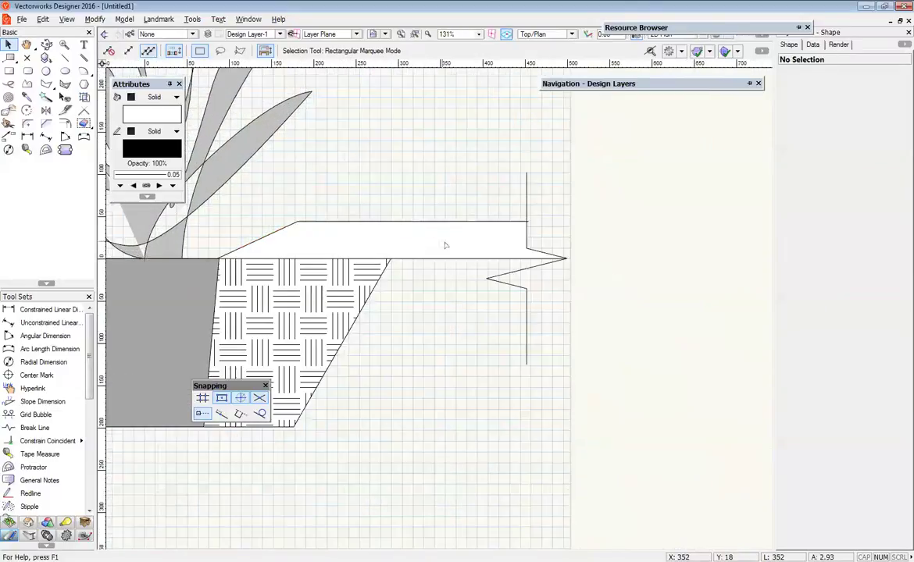
pyautogui.scroll(-2, 417, 253)
pyautogui.scroll(5, 634, 250)
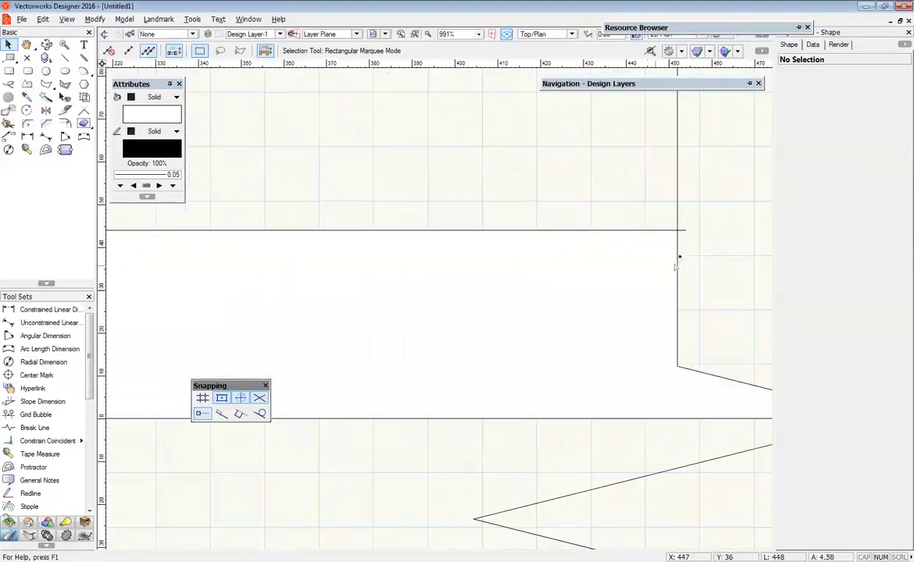
pyautogui.click(685, 230)
pyautogui.scroll(2, 678, 229)
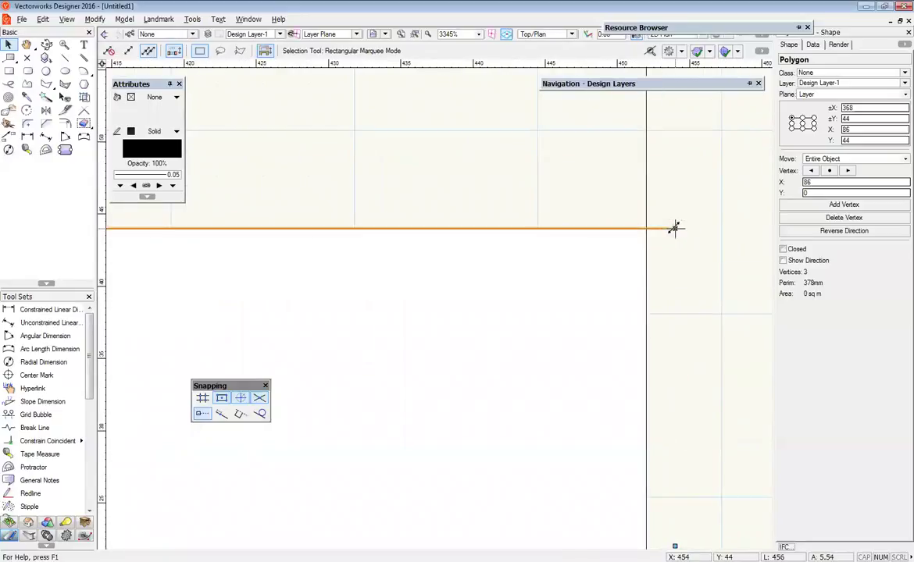
pyautogui.click(568, 201)
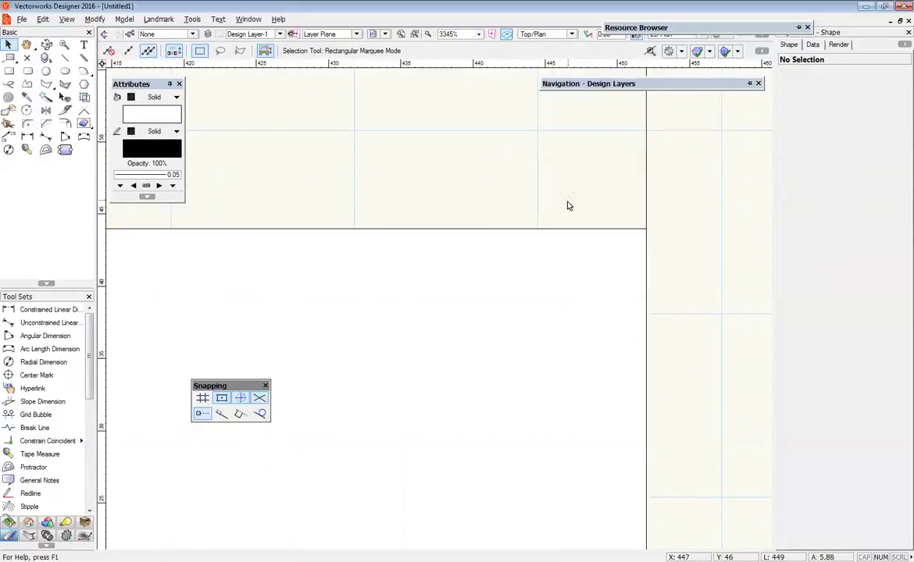
# Reshape the unfilled open outline above the right raised soil area, moving its overshooting end vertex back onto the break line.
pyautogui.scroll(-5, 578, 219)
pyautogui.scroll(2, 589, 234)
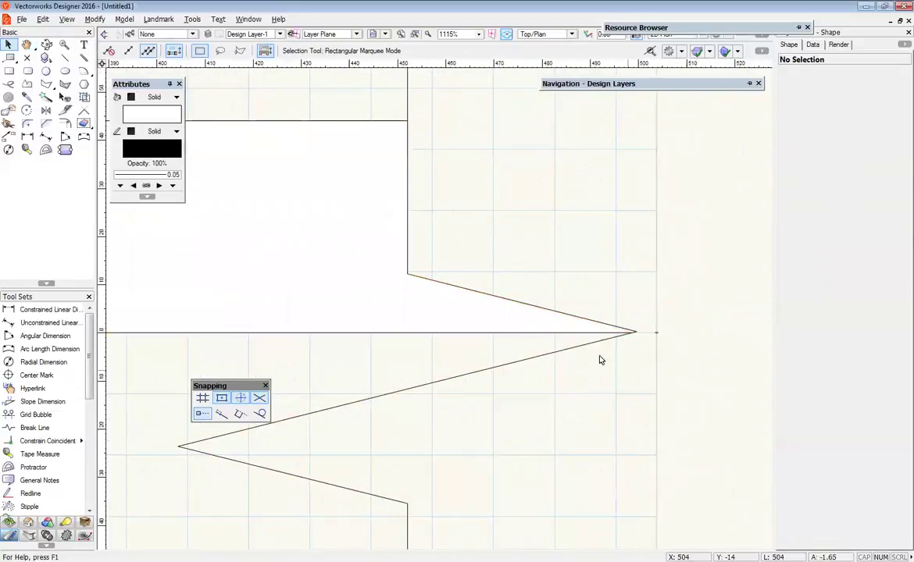
pyautogui.moveTo(317, 184); pyautogui.dragTo(459, 218, button='middle')
pyautogui.scroll(2, 499, 117)
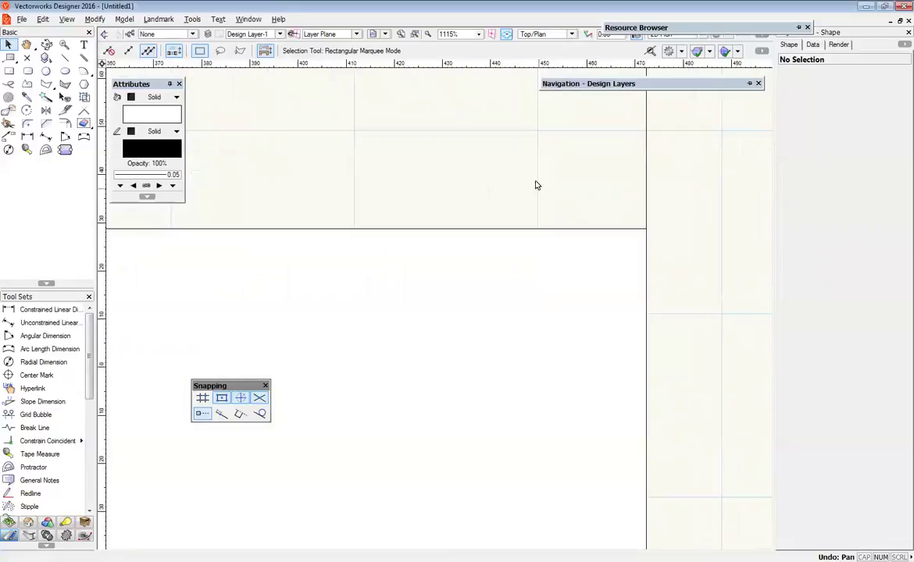
pyautogui.click(617, 230)
pyautogui.moveTo(522, 260); pyautogui.dragTo(390, 260, button='middle')
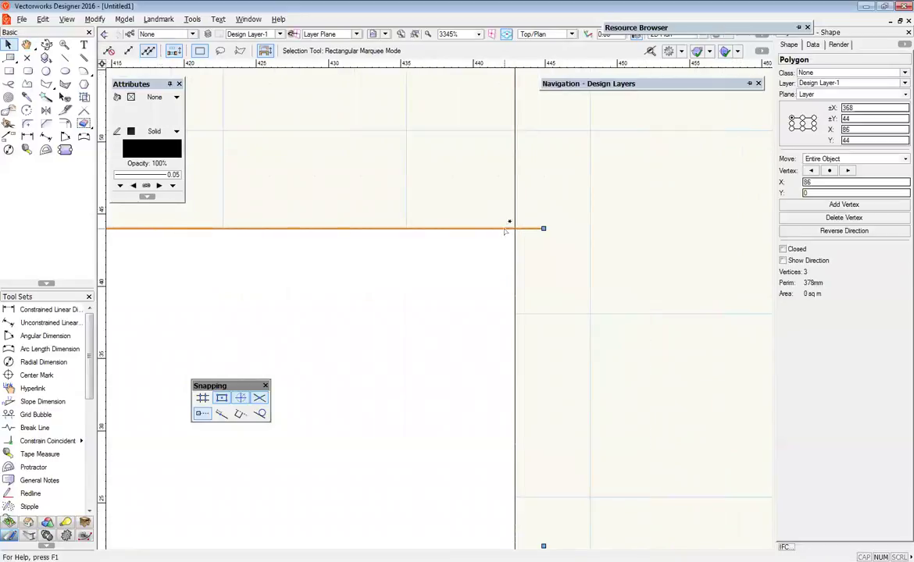
pyautogui.doubleClick(508, 228)
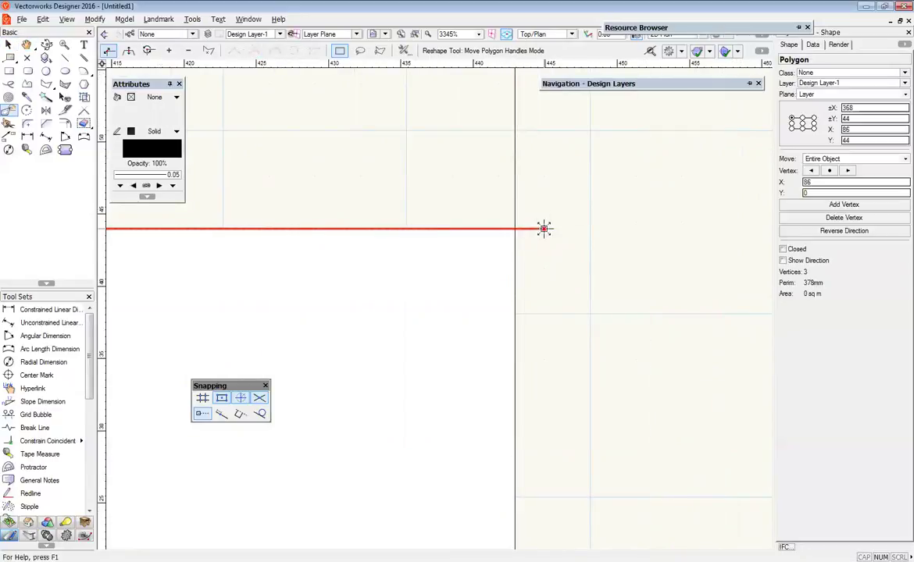
pyautogui.moveTo(544, 228); pyautogui.dragTo(515, 228)
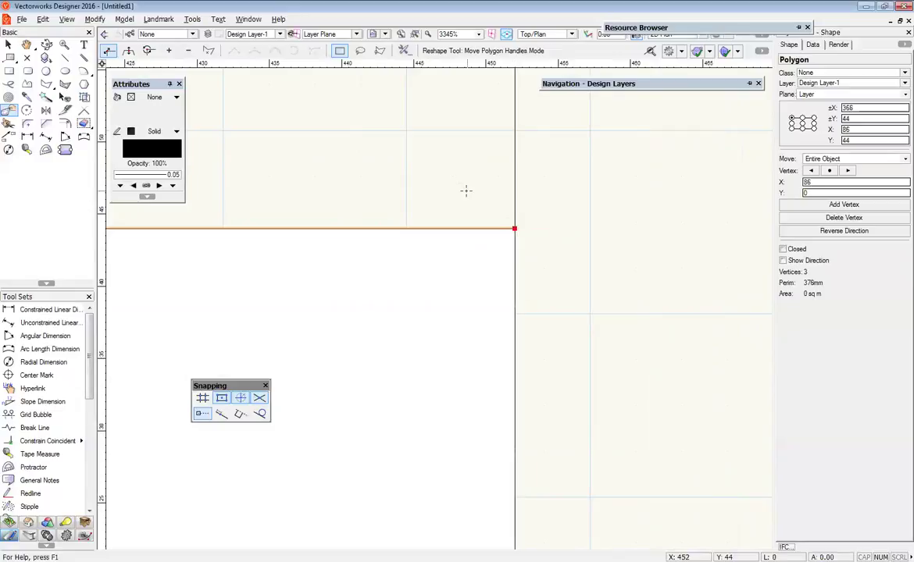
pyautogui.press('x')
pyautogui.press('x')
# Apply the Concrete Block HF hatch to the closed right raised soil polyline and clear the selection.
pyautogui.scroll(-4, 467, 192)
pyautogui.moveTo(507, 217); pyautogui.dragTo(727, 230, button='middle')
pyautogui.scroll(-2, 727, 230)
pyautogui.scroll(-1, 670, 258)
pyautogui.click(563, 258)
pyautogui.moveTo(572, 254); pyautogui.dragTo(455, 189, button='middle')
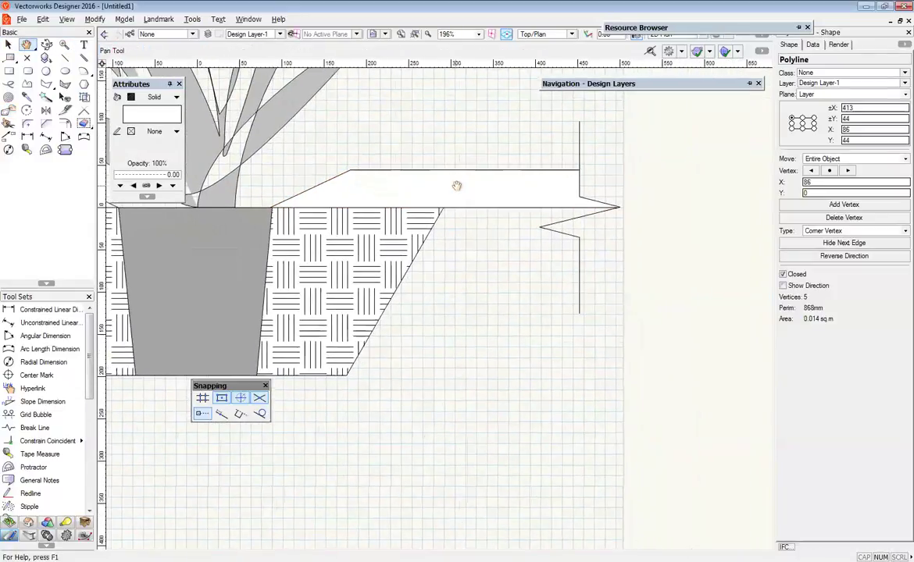
pyautogui.press('x')
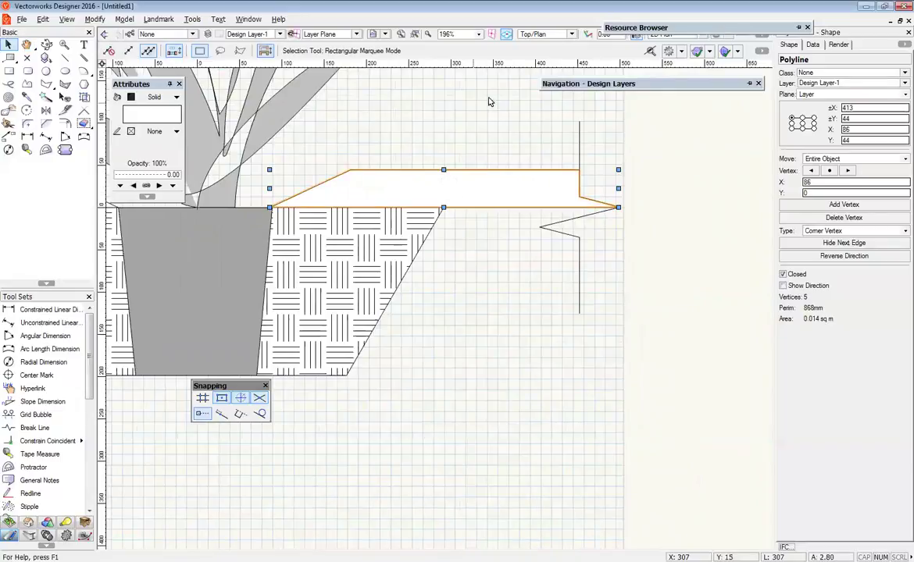
pyautogui.moveTo(639, 33)
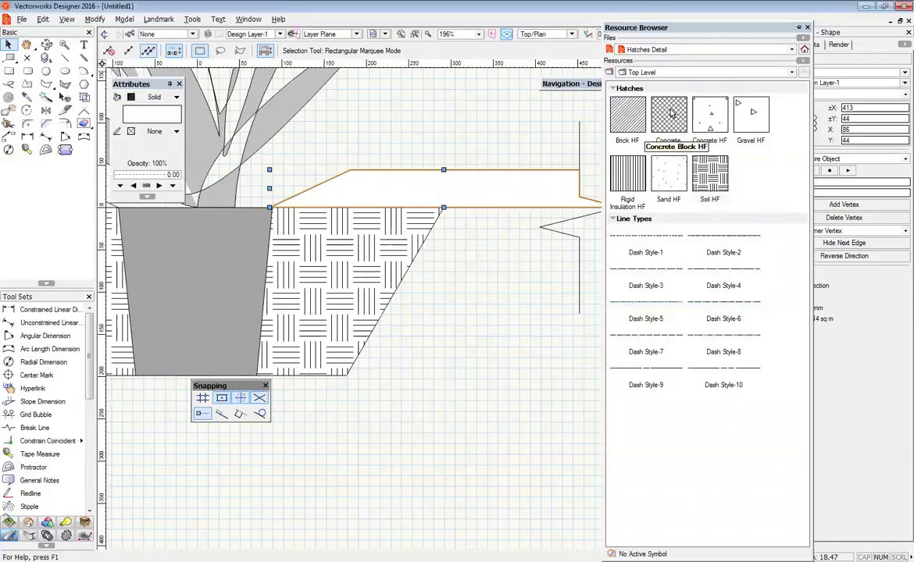
pyautogui.moveTo(663, 116); pyautogui.dragTo(584, 156)
pyautogui.moveTo(399, 182); pyautogui.dragTo(399, 182)
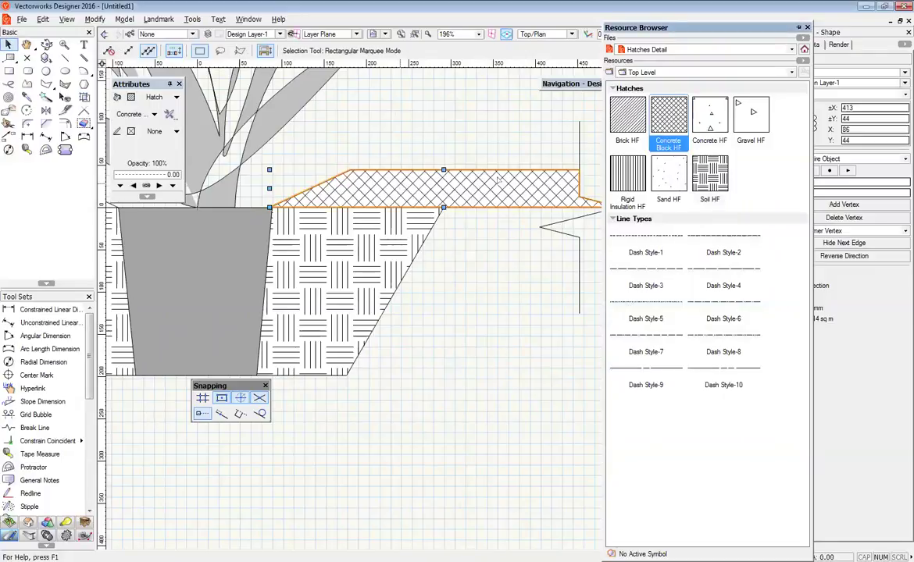
pyautogui.scroll(-2, 392, 138)
pyautogui.moveTo(402, 145); pyautogui.dragTo(434, 147, button='middle')
pyautogui.scroll(1, 452, 159)
pyautogui.scroll(2, 451, 159)
pyautogui.click(418, 134)
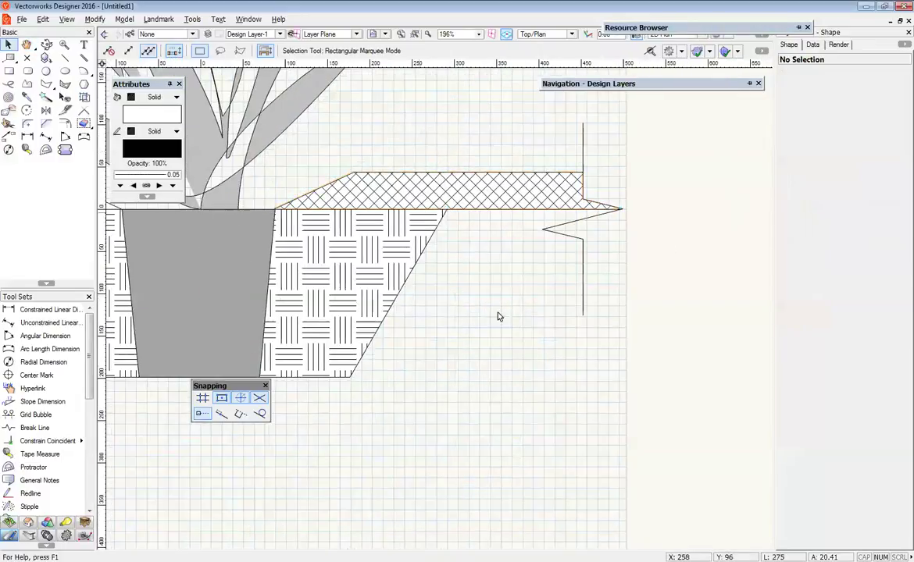
# Decline saving a backup copy of the document and set the fill of the left raised soil polyline to None.
pyautogui.moveTo(436, 371); pyautogui.dragTo(653, 396, button='middle')
pyautogui.scroll(-1, 478, 372)
pyautogui.moveTo(264, 294)
pyautogui.mouseDown(button='middle')
pyautogui.moveTo(450, 310)
pyautogui.moveTo(337, 286)
pyautogui.mouseUp(button='middle')
pyautogui.scroll(2, 367, 297)
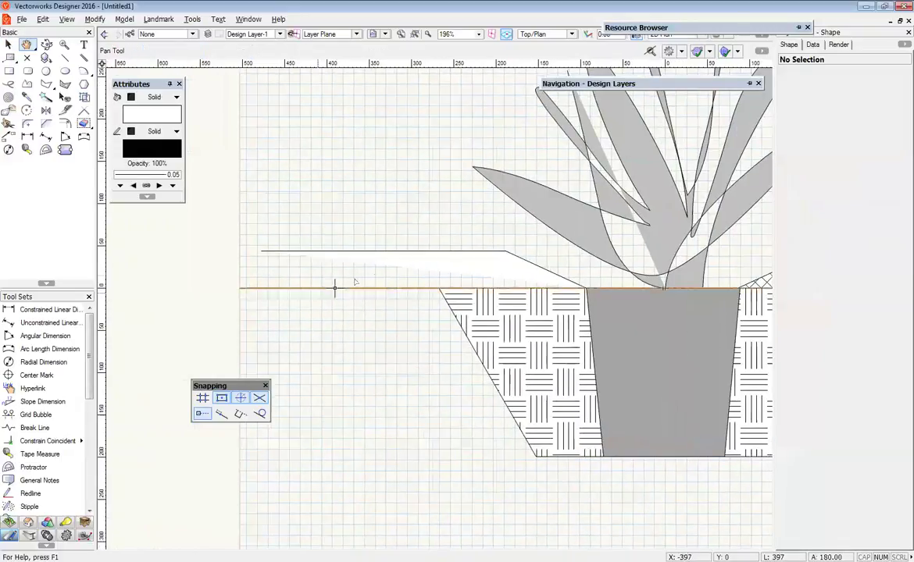
pyautogui.click(420, 249)
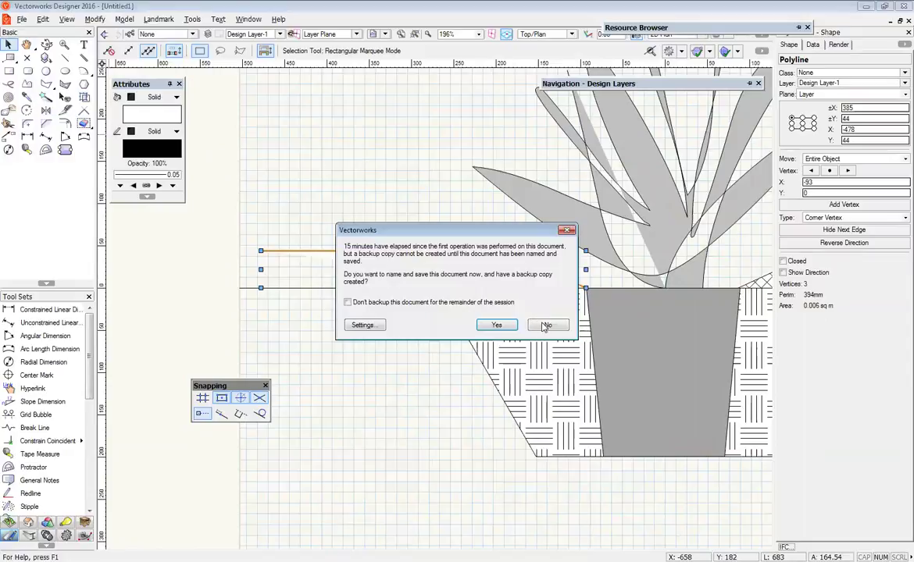
pyautogui.click(545, 326)
pyautogui.click(154, 97)
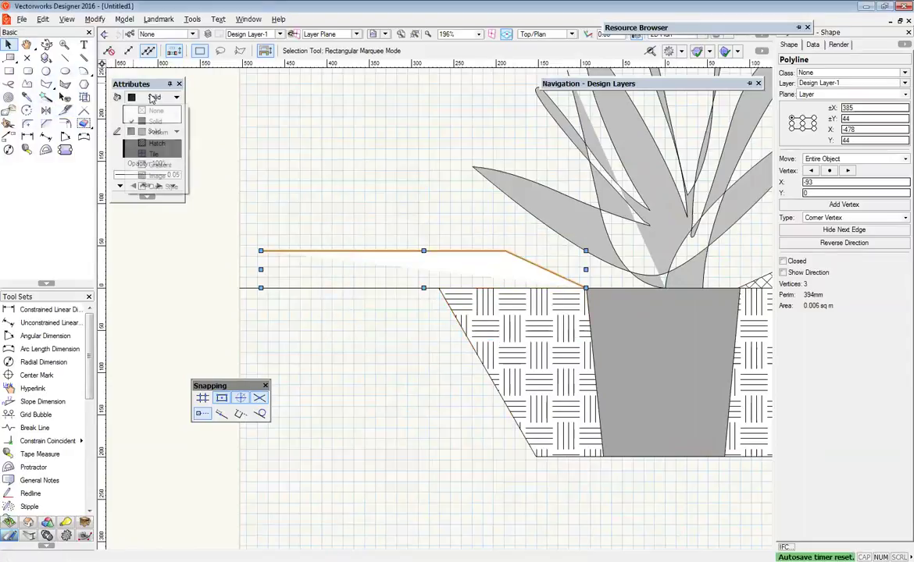
pyautogui.click(150, 114)
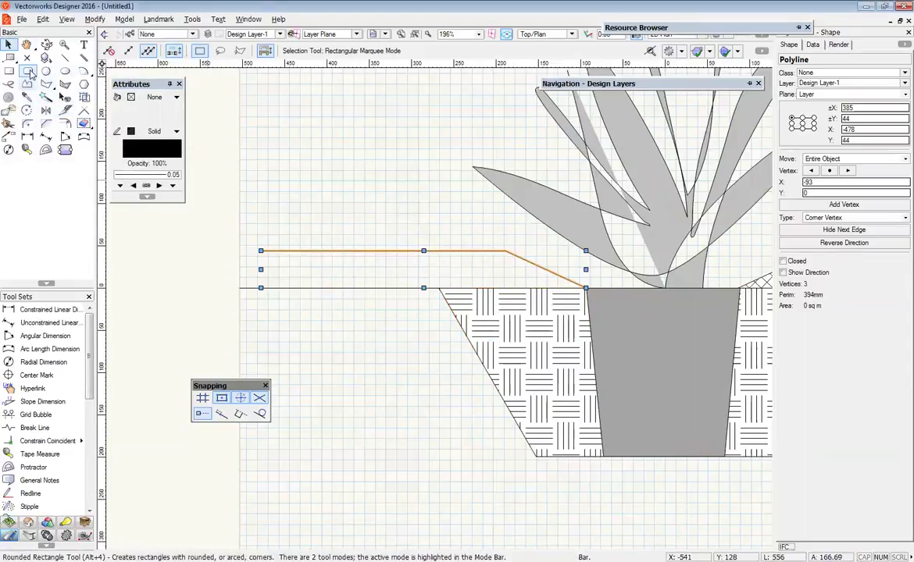
# Draw a vertical 44 mm line closing the left raised soil outline, and create a polygon from the enclosed inner boundary.
pyautogui.click(65, 58)
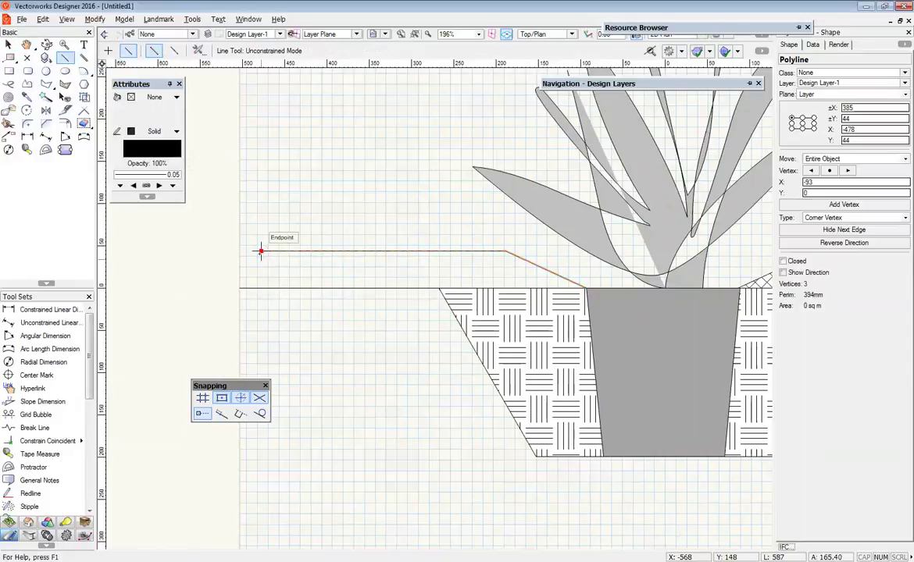
pyautogui.click(261, 251)
pyautogui.click(261, 288)
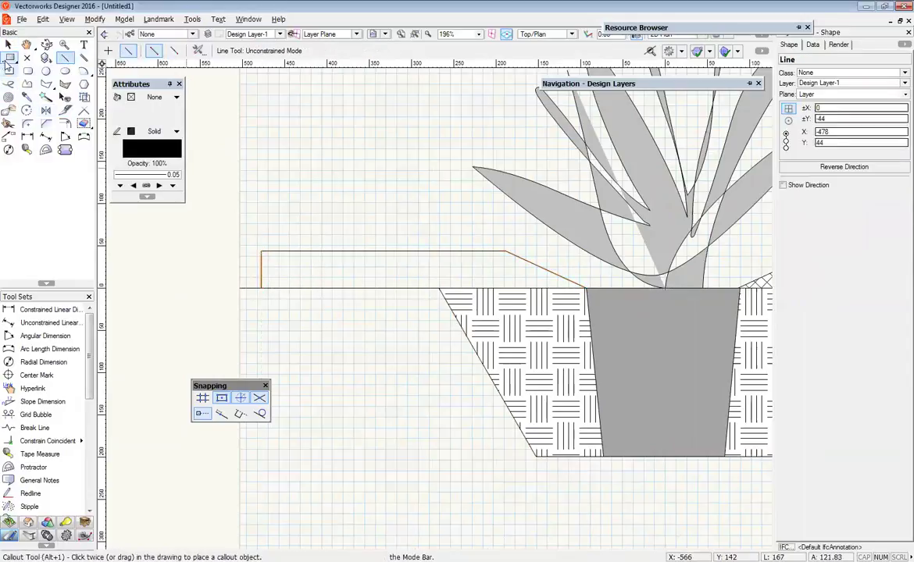
pyautogui.click(46, 84)
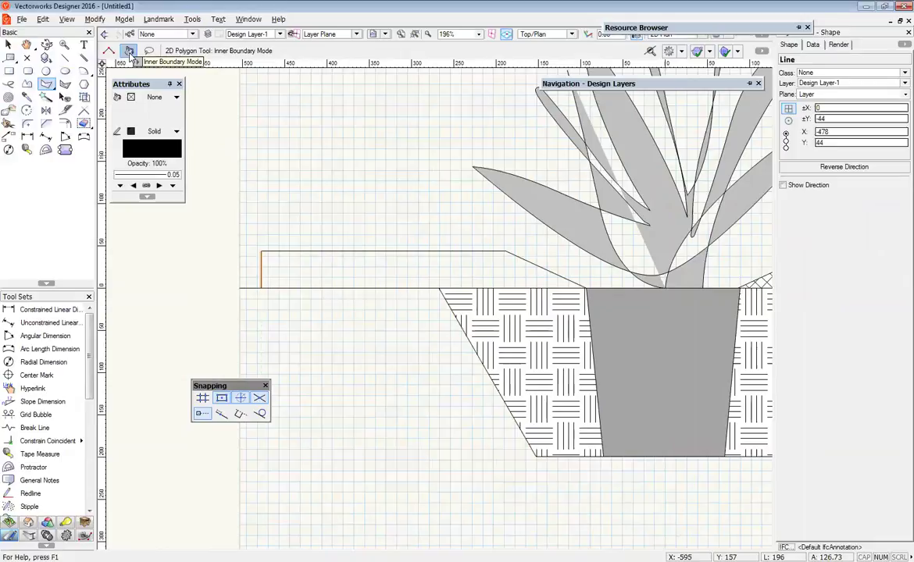
pyautogui.click(375, 264)
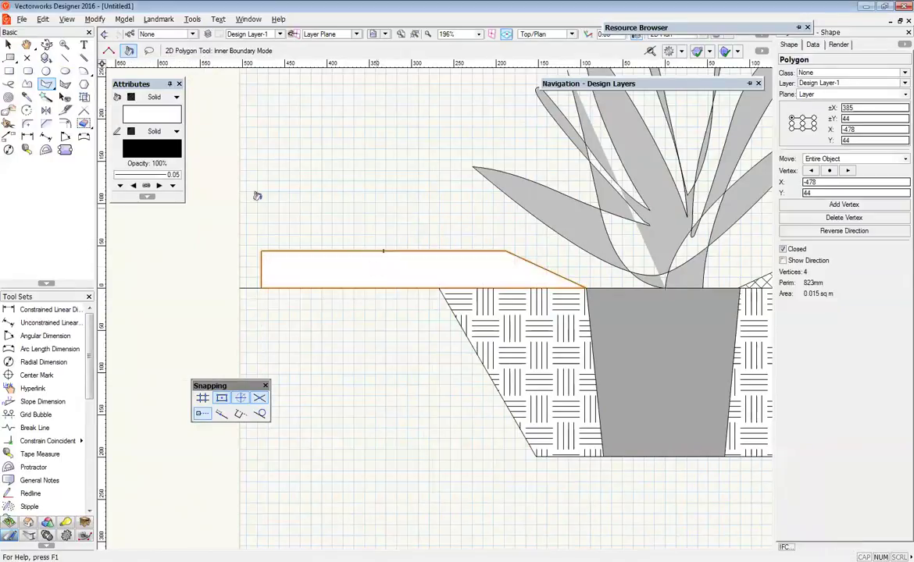
# Delete the vertical helper line at the outer end of the left raised soil area, keeping the new polygon.
pyautogui.click(8, 44)
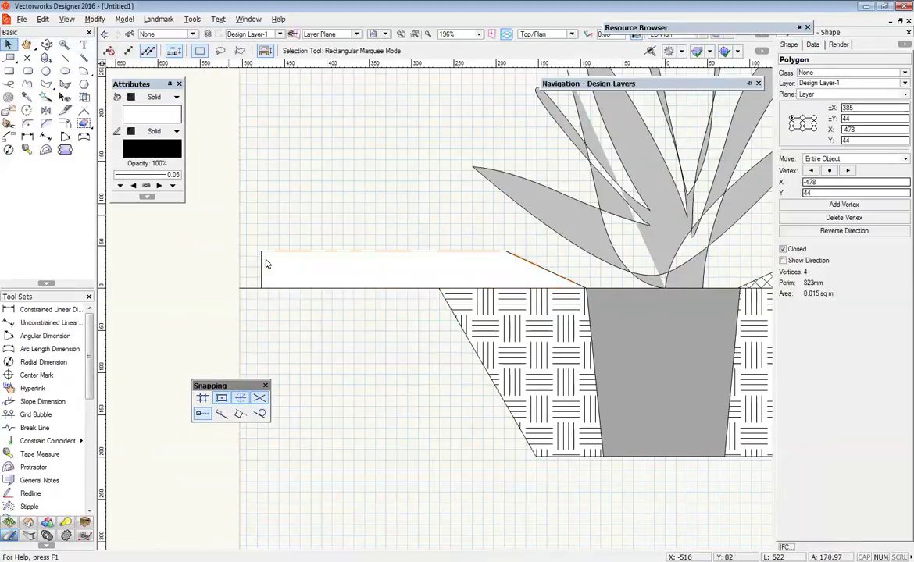
pyautogui.click(261, 267)
pyautogui.scroll(4, 250, 250)
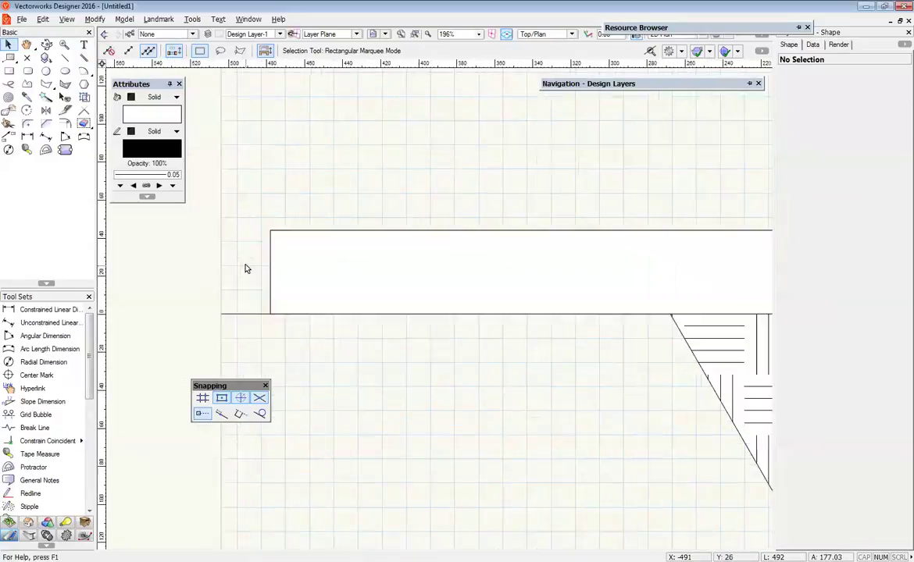
pyautogui.rightClick(376, 267)
pyautogui.click(426, 404)
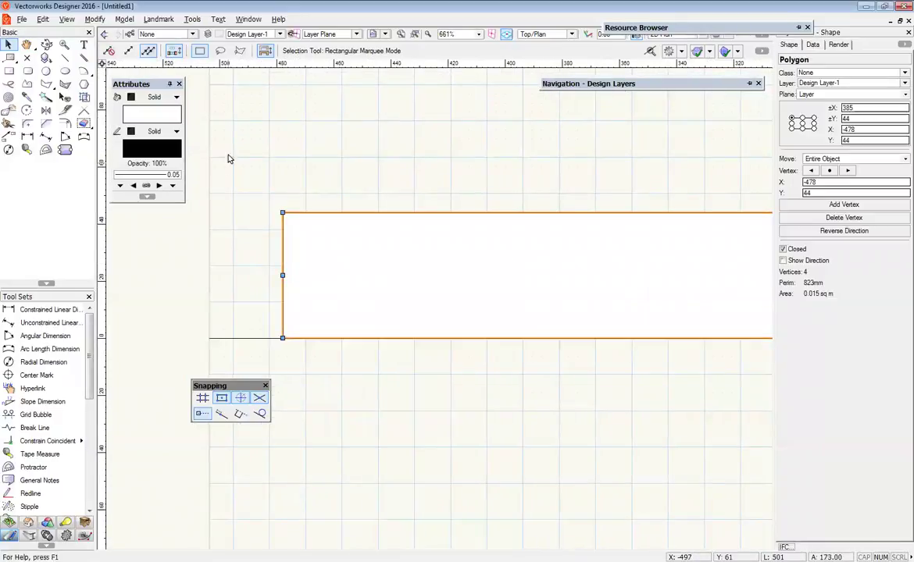
pyautogui.moveTo(203, 127); pyautogui.dragTo(359, 392)
pyautogui.scroll(-2, 384, 436)
pyautogui.press('Delete')
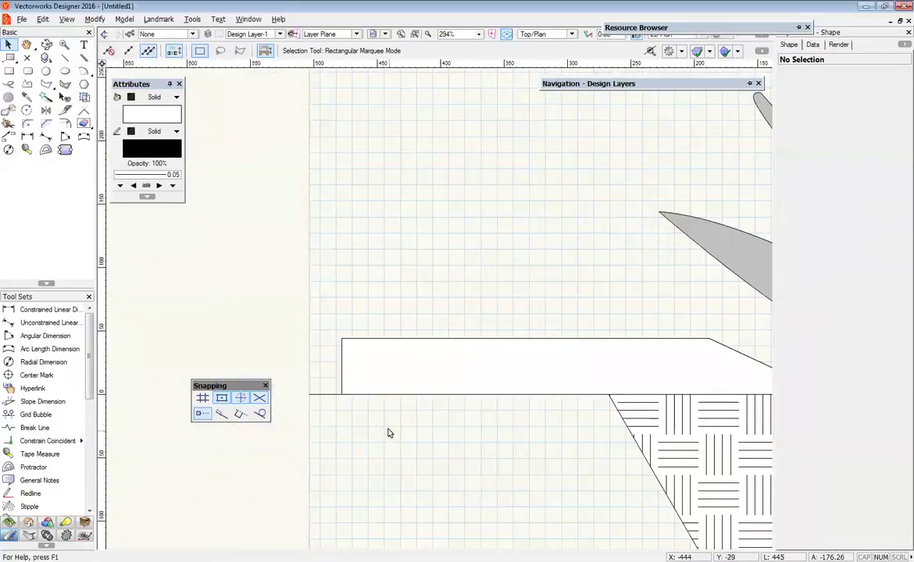
# Copy the hatch fill and pen attributes of the right raised soil area to the left raised soil polygon with the Eyedropper.
pyautogui.moveTo(420, 418); pyautogui.dragTo(344, 377, button='middle')
pyautogui.click(341, 336)
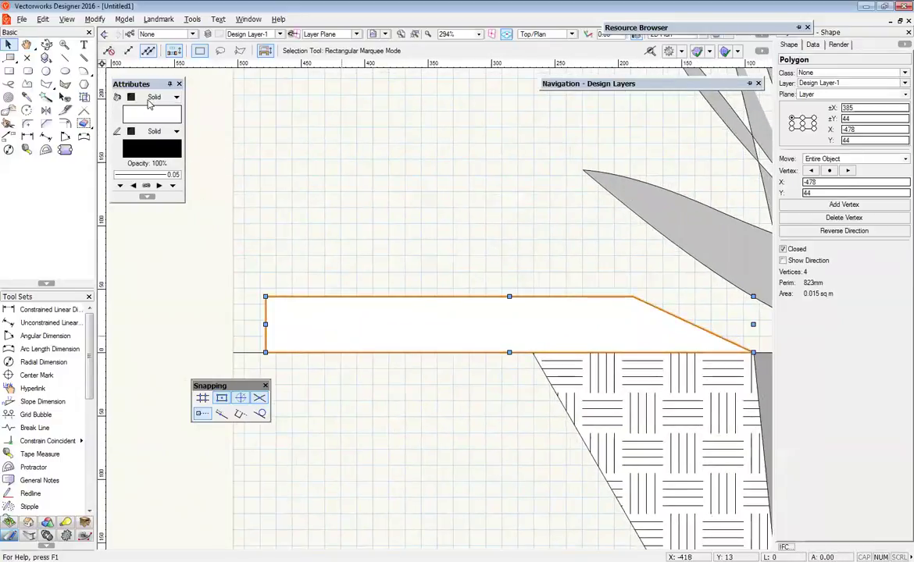
pyautogui.scroll(-4, 485, 398)
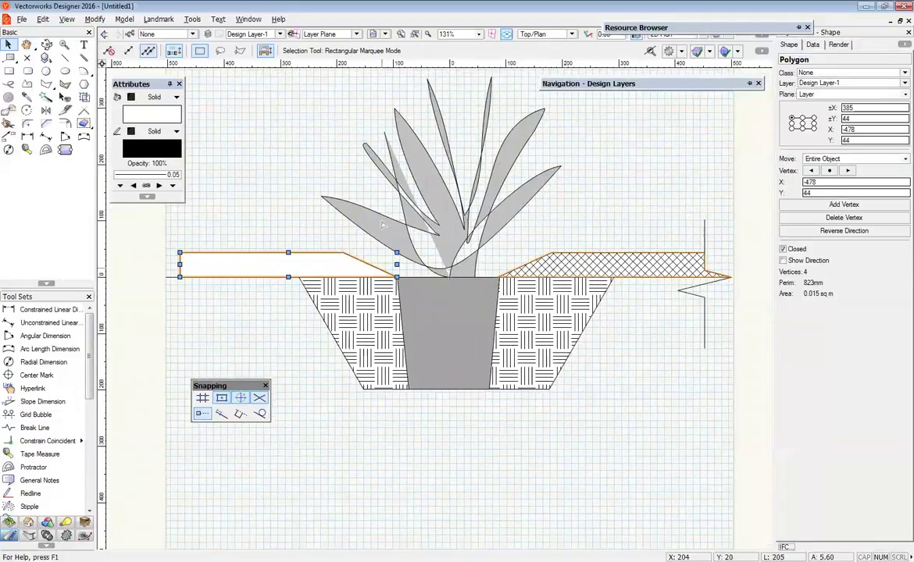
pyautogui.click(27, 97)
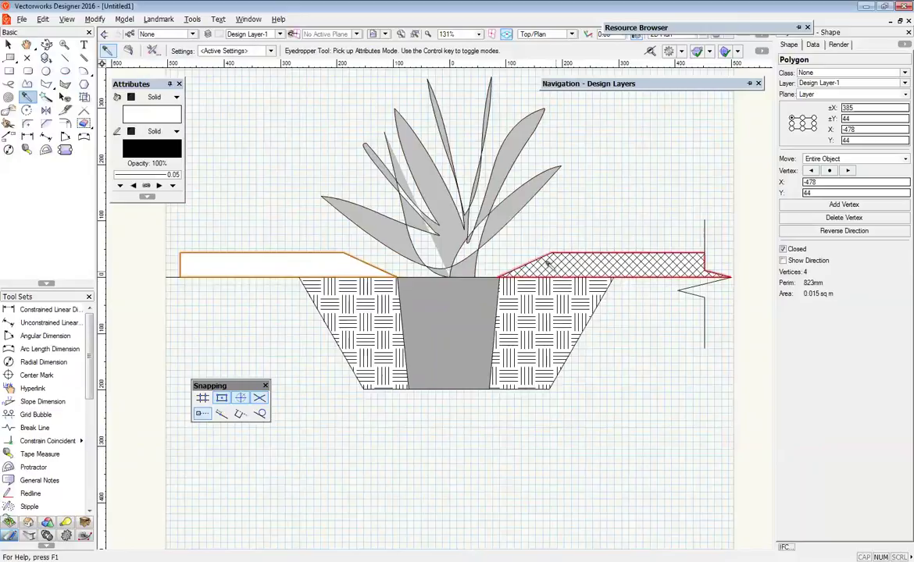
pyautogui.click(287, 255)
pyautogui.press('x')
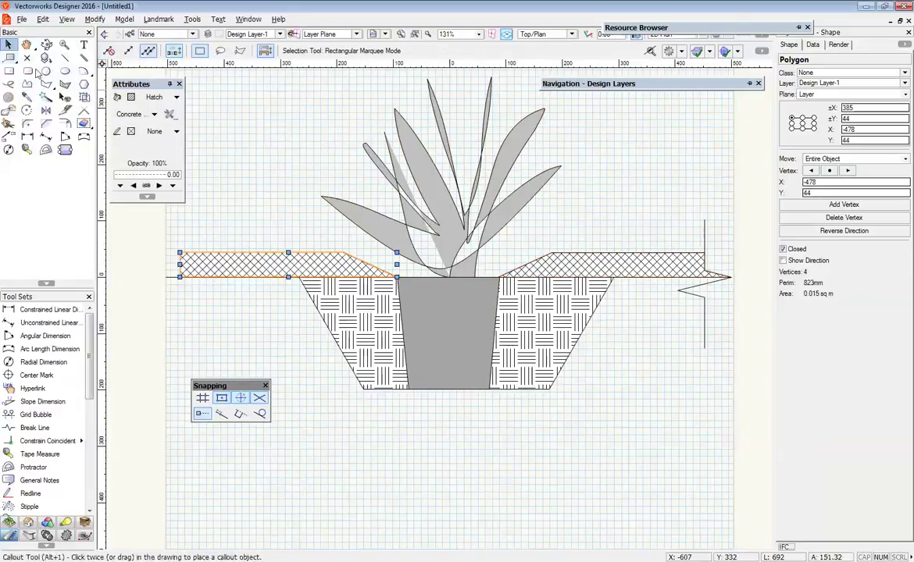
# Send the hatched left raised soil polygon to the back and clear the selection.
pyautogui.scroll(2, 280, 277)
pyautogui.moveTo(289, 283); pyautogui.dragTo(524, 347, button='middle')
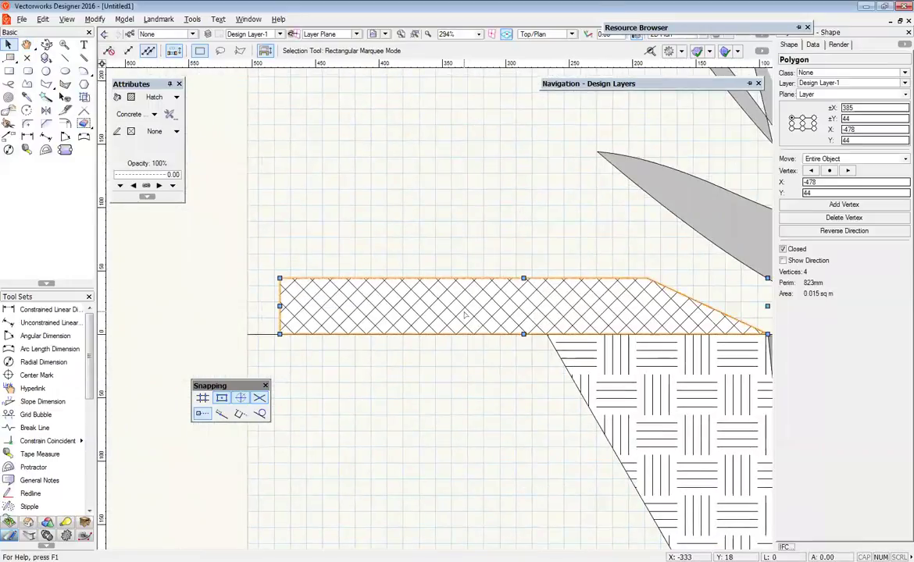
pyautogui.rightClick(465, 314)
pyautogui.moveTo(562, 219)
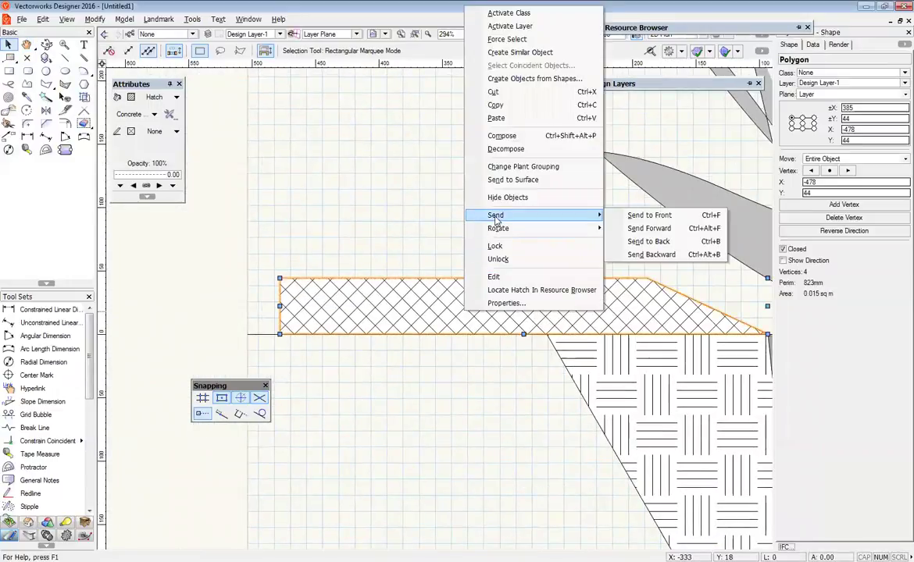
pyautogui.click(667, 246)
pyautogui.click(416, 244)
# Examine the hatched raised soil areas, the break line and the open left end of the section.
pyautogui.moveTo(639, 403); pyautogui.dragTo(437, 370, button='middle')
pyautogui.scroll(-3, 438, 370)
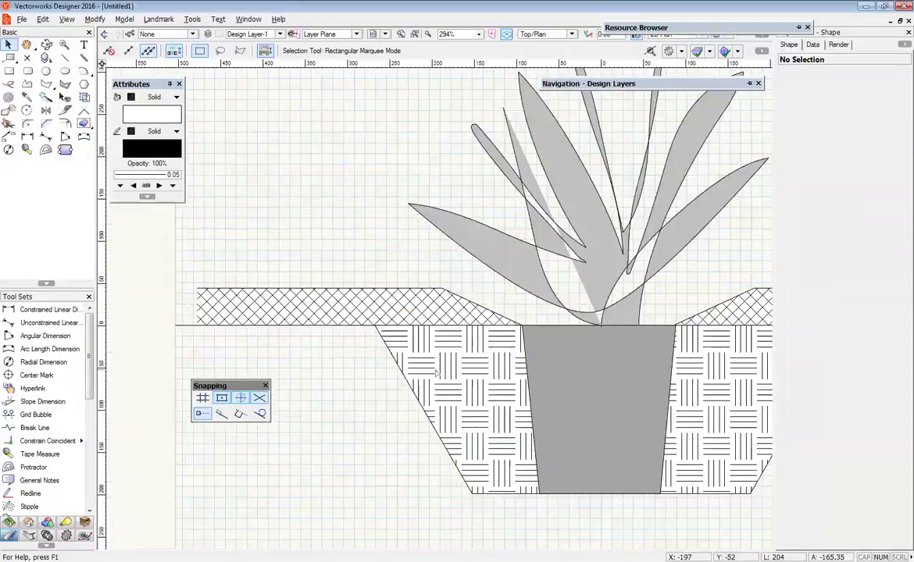
pyautogui.scroll(2, 563, 382)
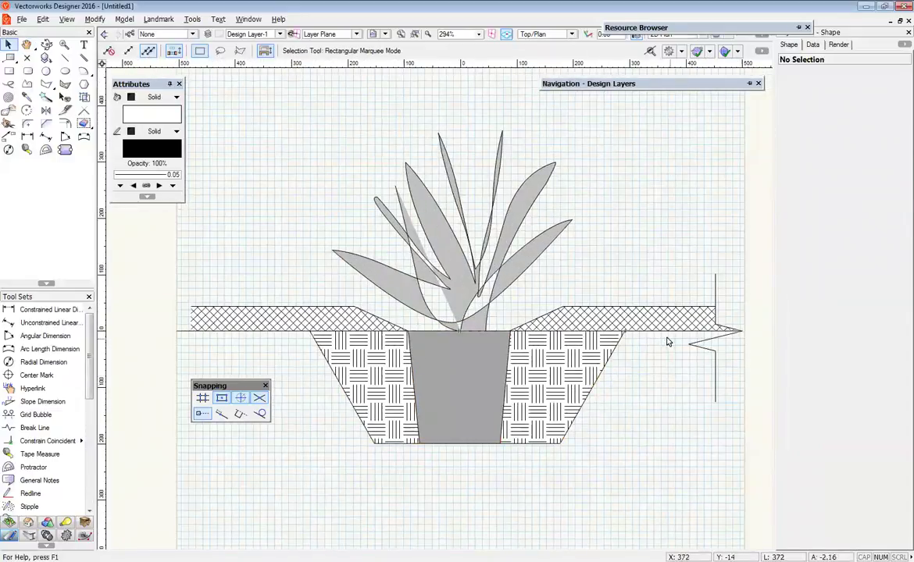
pyautogui.moveTo(665, 341); pyautogui.dragTo(561, 310, button='middle')
pyautogui.scroll(6, 610, 297)
pyautogui.press('x')
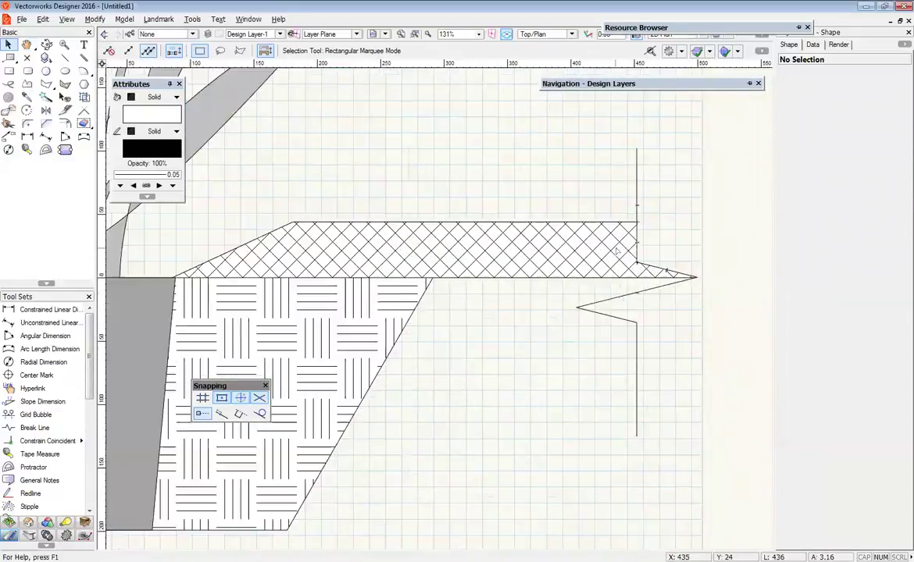
pyautogui.scroll(-3, 660, 252)
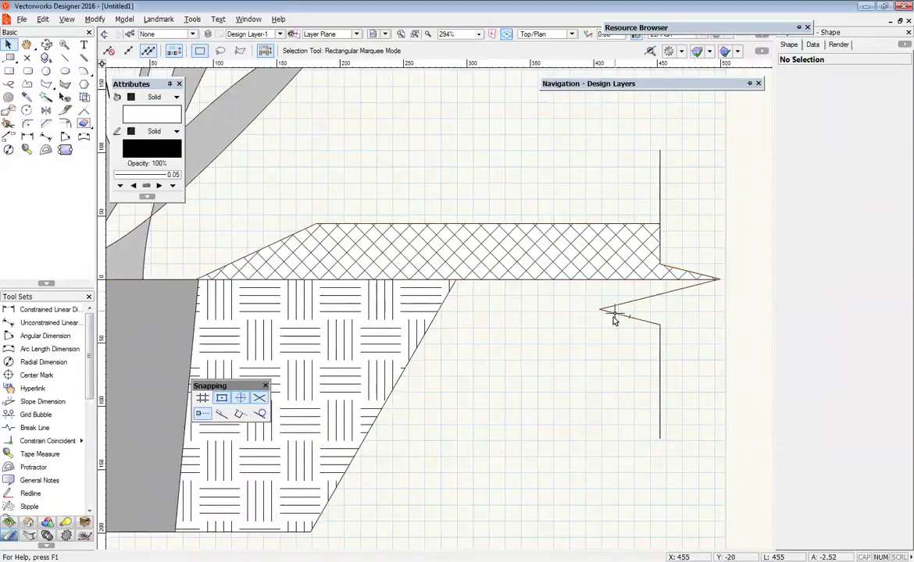
pyautogui.scroll(-3, 513, 413)
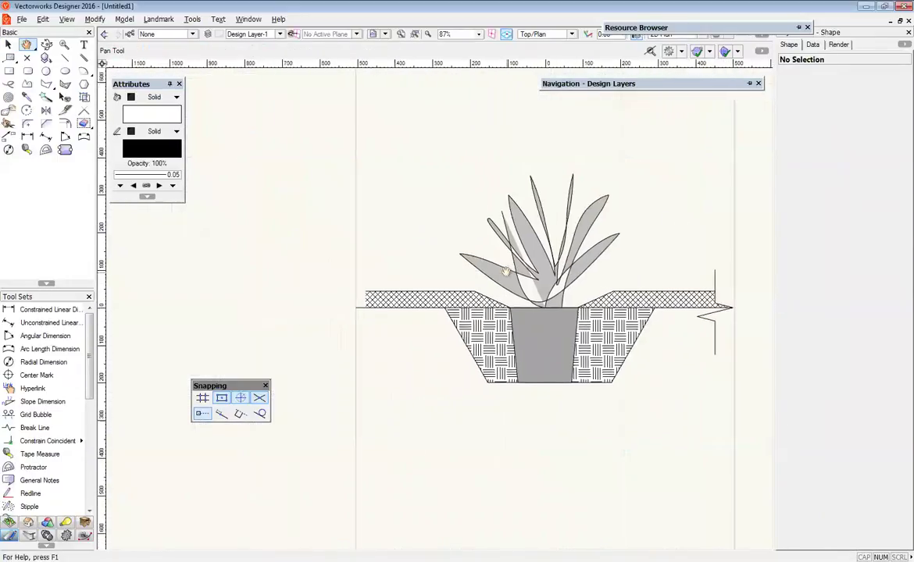
pyautogui.scroll(3, 375, 298)
pyautogui.moveTo(334, 297); pyautogui.dragTo(288, 221, button='middle')
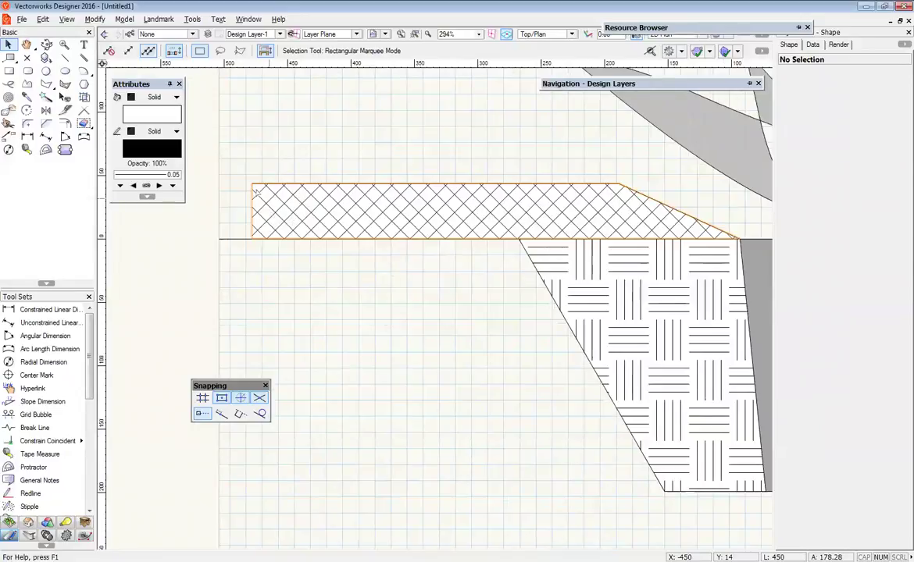
pyautogui.moveTo(274, 224); pyautogui.dragTo(344, 267, button='middle')
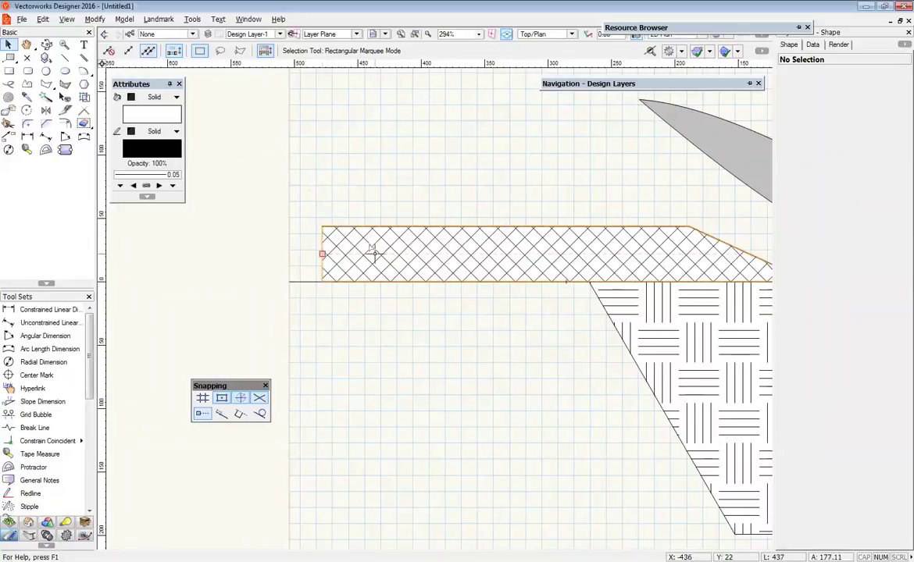
# Examine the left end of the ground line and the open area around and beneath the hatched planting pit.
pyautogui.click(291, 282)
pyautogui.scroll(4, 291, 282)
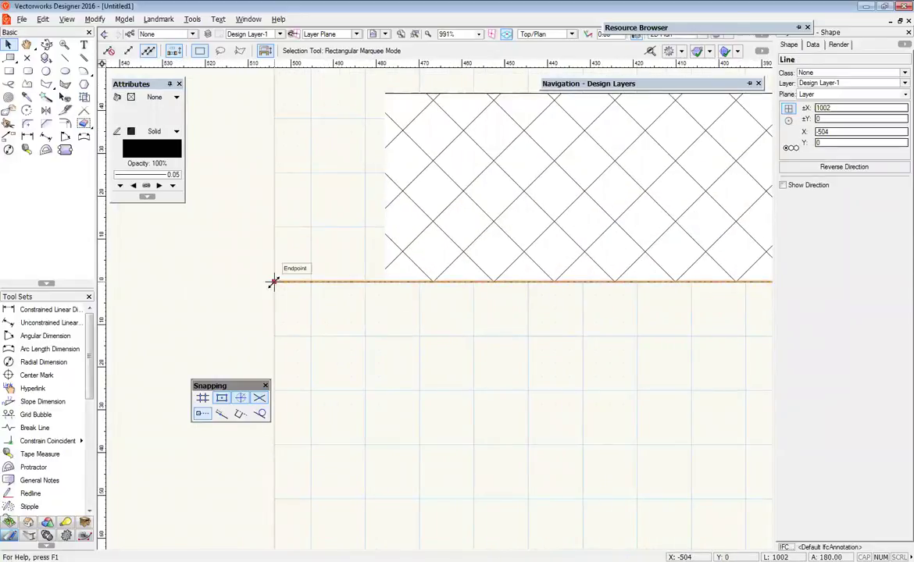
pyautogui.click(243, 208)
pyautogui.scroll(-6, 324, 255)
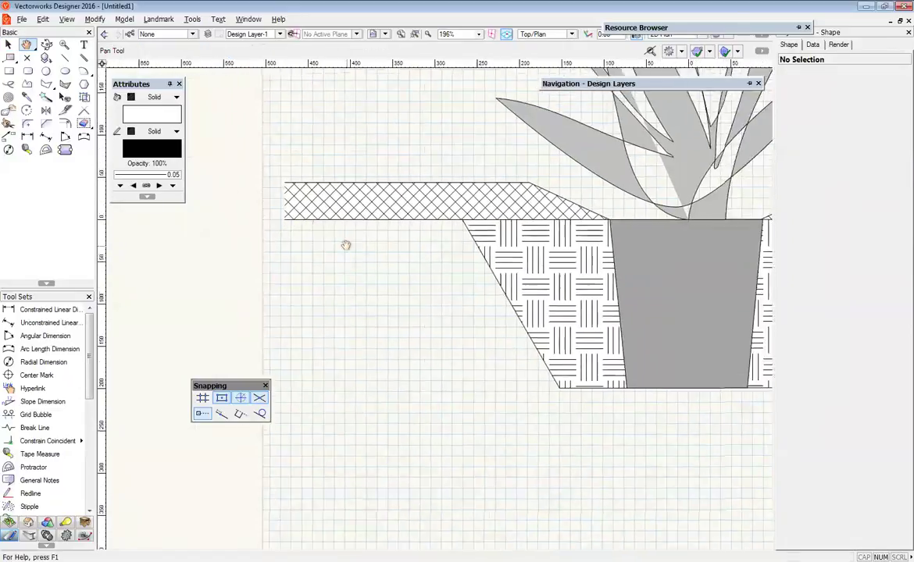
pyautogui.scroll(1, 441, 242)
pyautogui.moveTo(651, 271)
pyautogui.mouseDown(button='middle')
pyautogui.moveTo(631, 318)
pyautogui.moveTo(673, 285)
pyautogui.moveTo(700, 280)
pyautogui.mouseUp(button='middle')
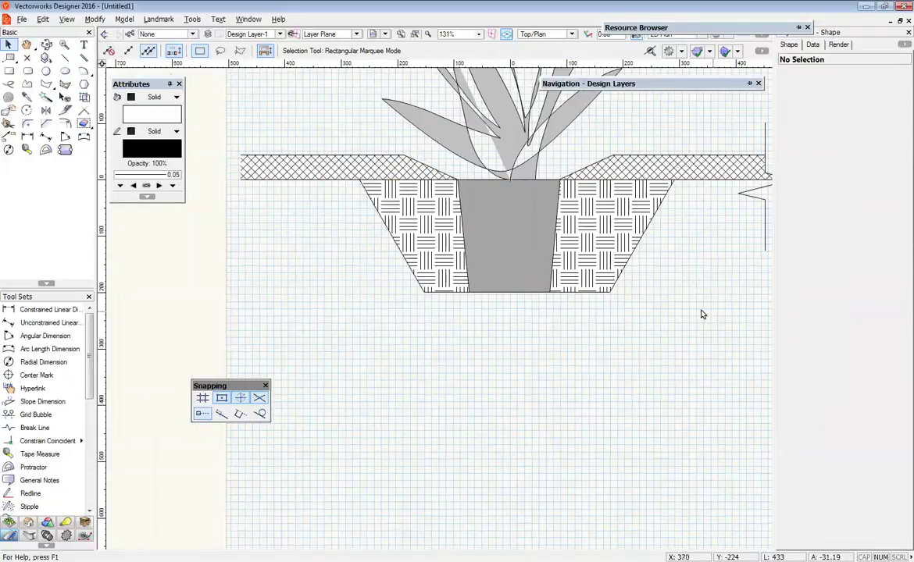
pyautogui.moveTo(701, 314); pyautogui.dragTo(651, 304, button='middle')
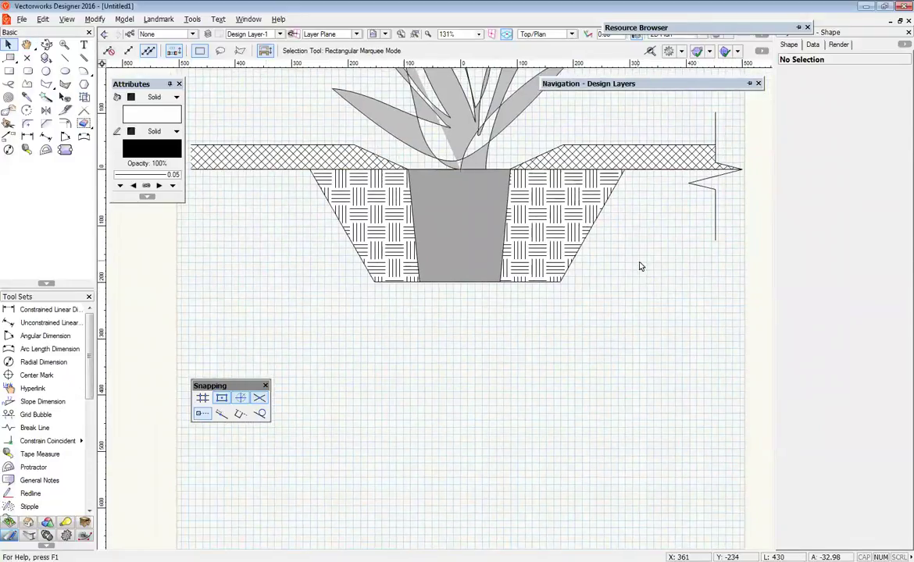
pyautogui.scroll(-3, 606, 249)
pyautogui.scroll(3, 620, 231)
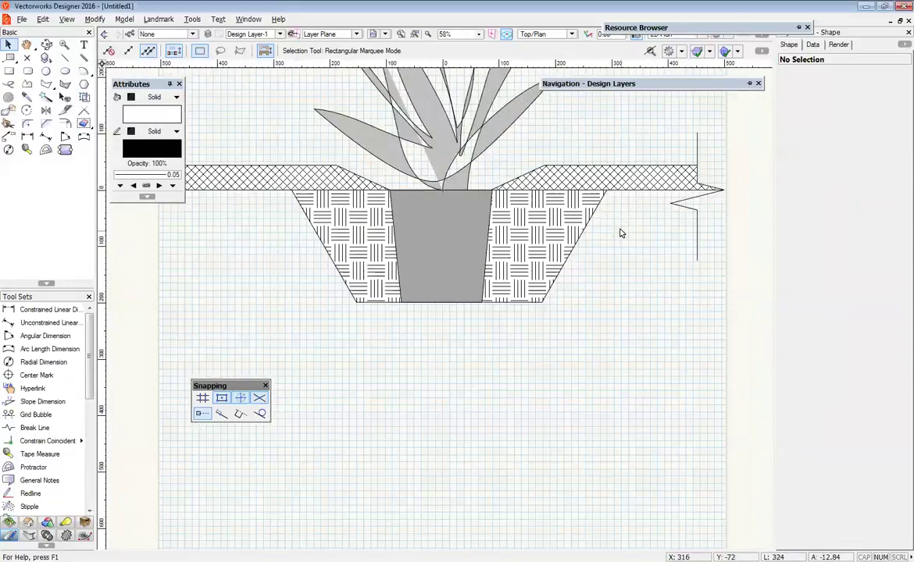
pyautogui.moveTo(324, 243); pyautogui.dragTo(411, 241, button='middle')
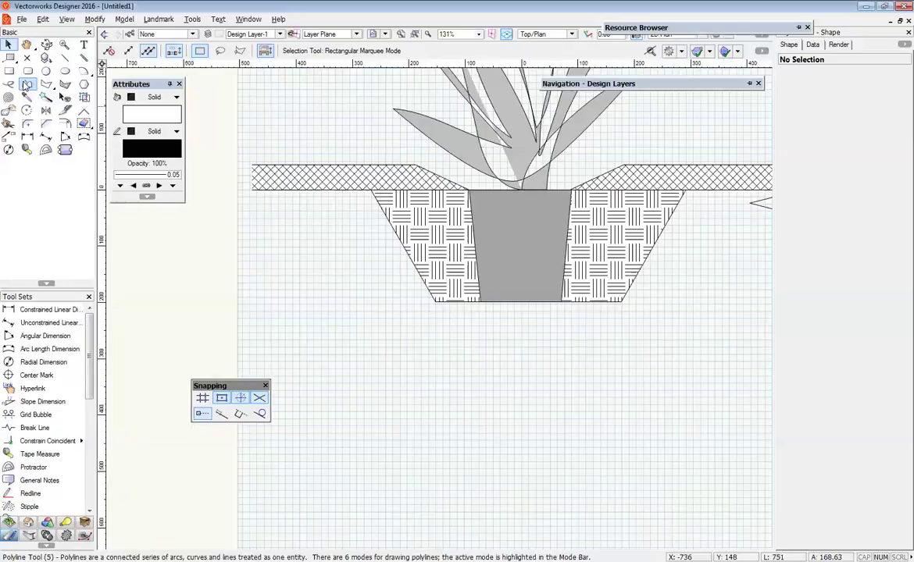
# Start a corner-vertex polyline from the left raised soil area's outer end, following the soil line, pit outline and right break line's zigzag.
pyautogui.click(26, 84)
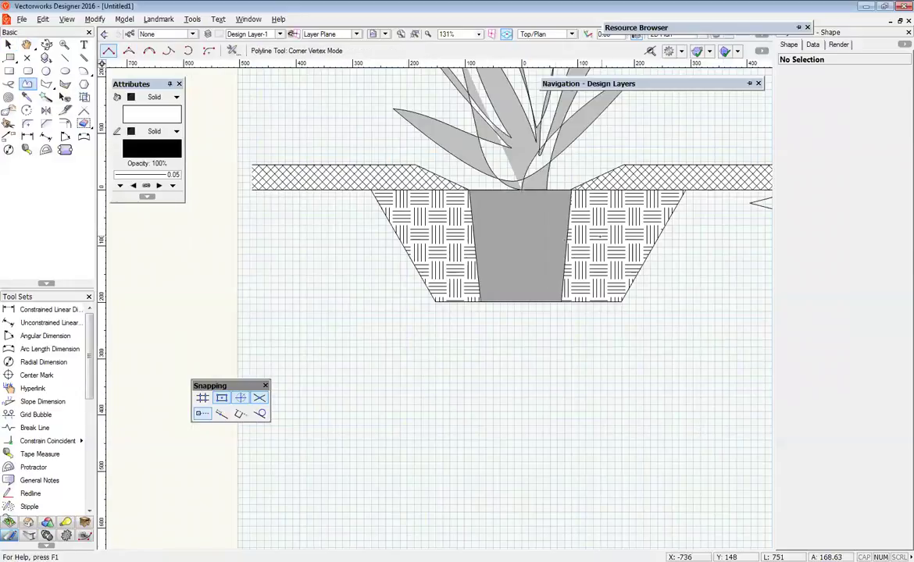
pyautogui.click(370, 191)
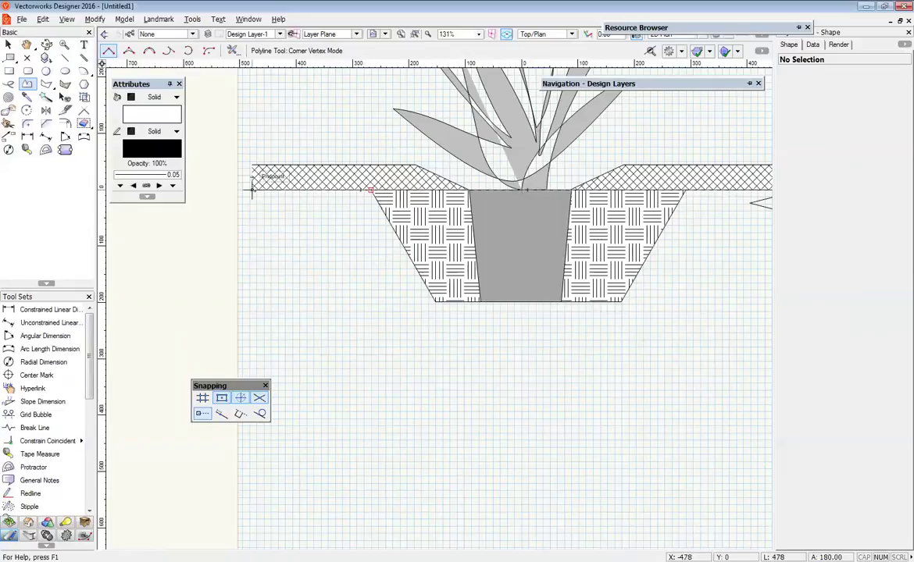
pyautogui.click(252, 190)
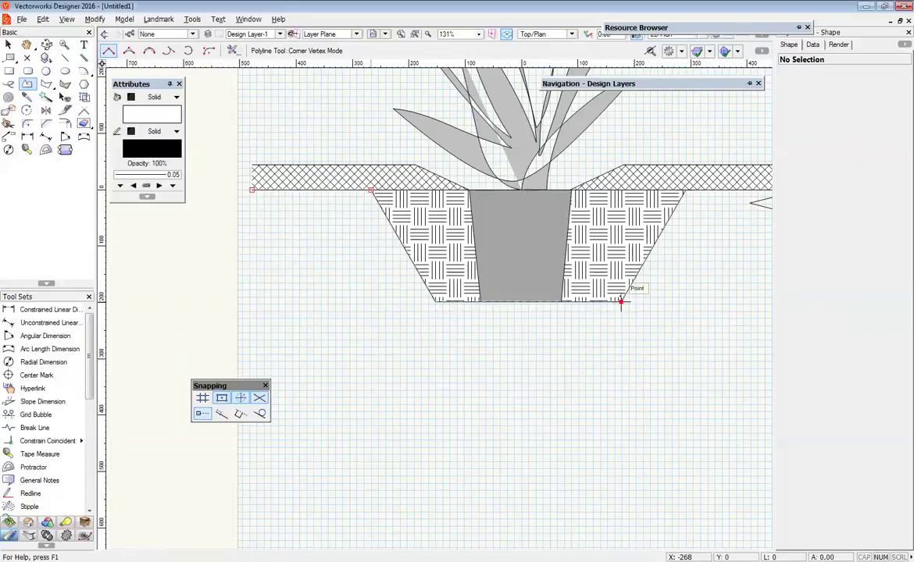
pyautogui.moveTo(719, 190); pyautogui.dragTo(433, 227, button='middle')
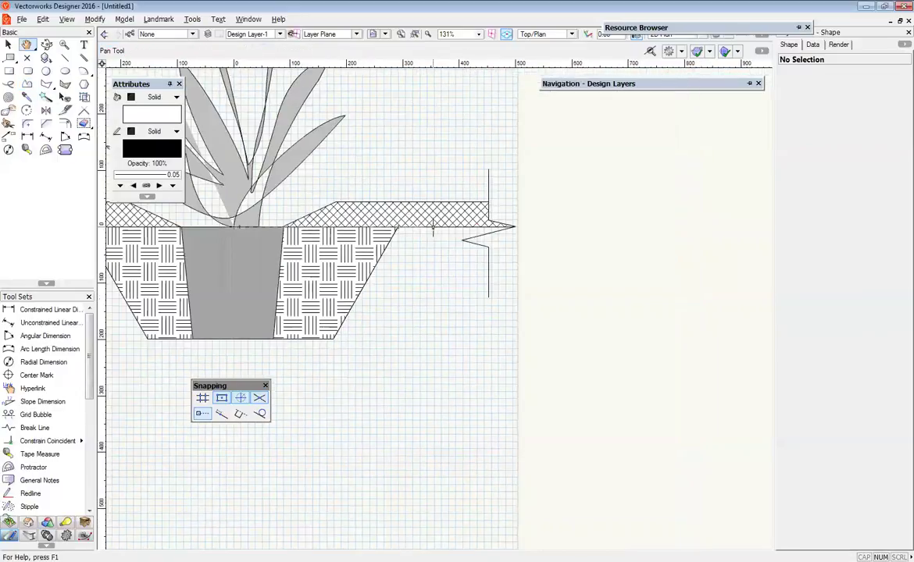
pyautogui.scroll(4, 461, 235)
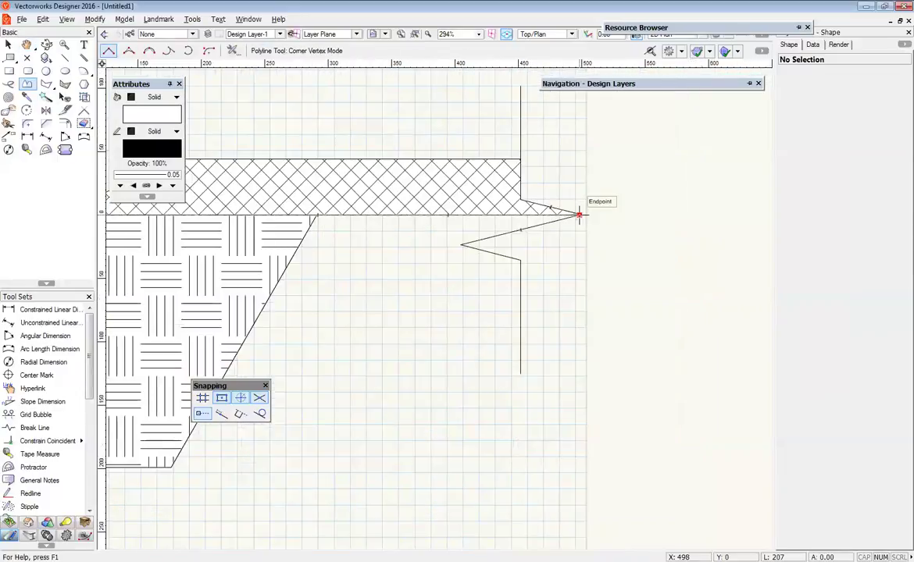
pyautogui.click(579, 216)
pyautogui.click(460, 246)
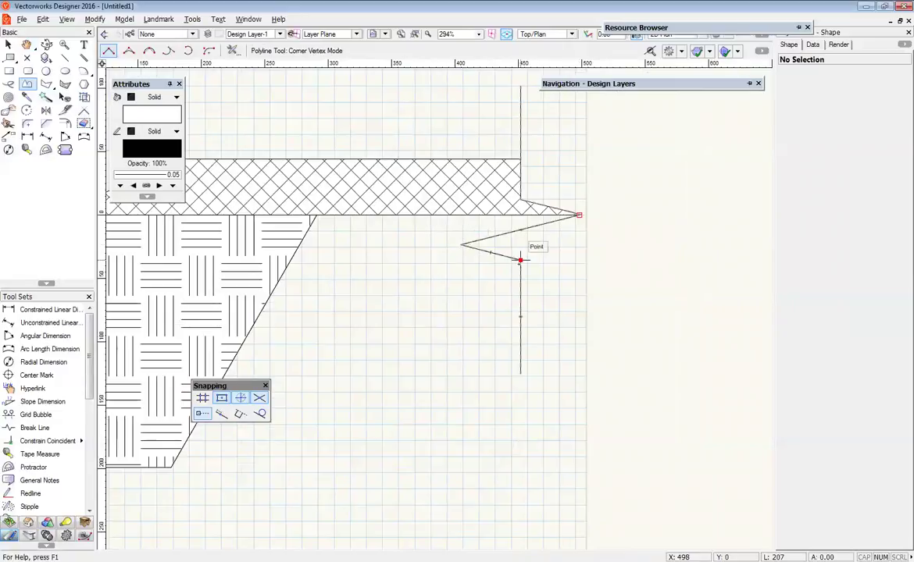
pyautogui.moveTo(392, 435); pyautogui.dragTo(589, 258, button='middle')
# Close the polyline with an irregular lower edge beneath the pit back to its start, about 976 mm wide and 302 mm deep overall.
pyautogui.scroll(-5, 589, 258)
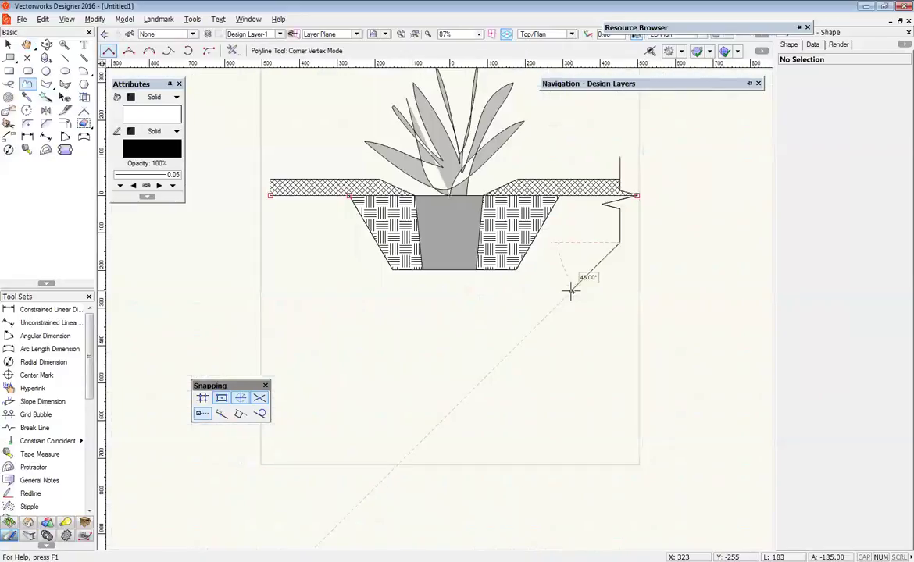
pyautogui.click(558, 278)
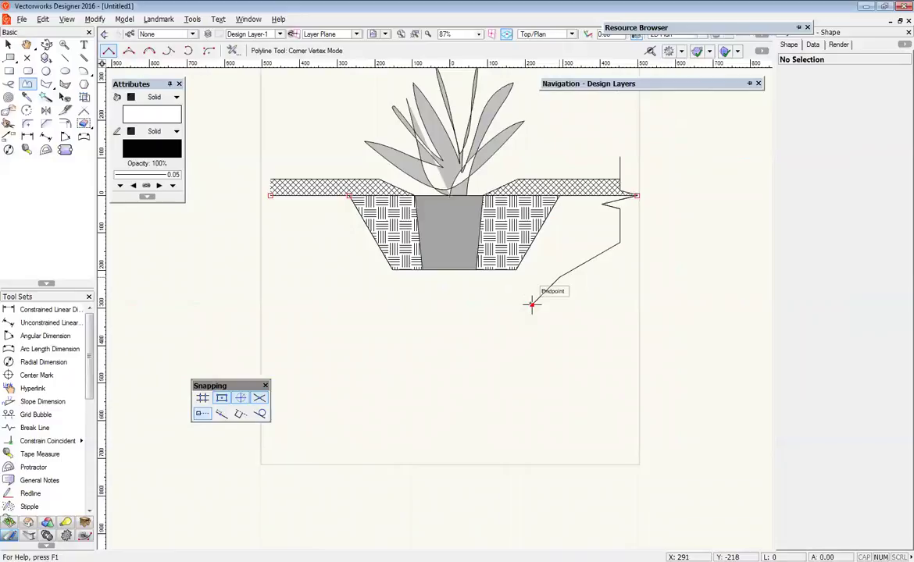
pyautogui.click(465, 296)
pyautogui.click(441, 308)
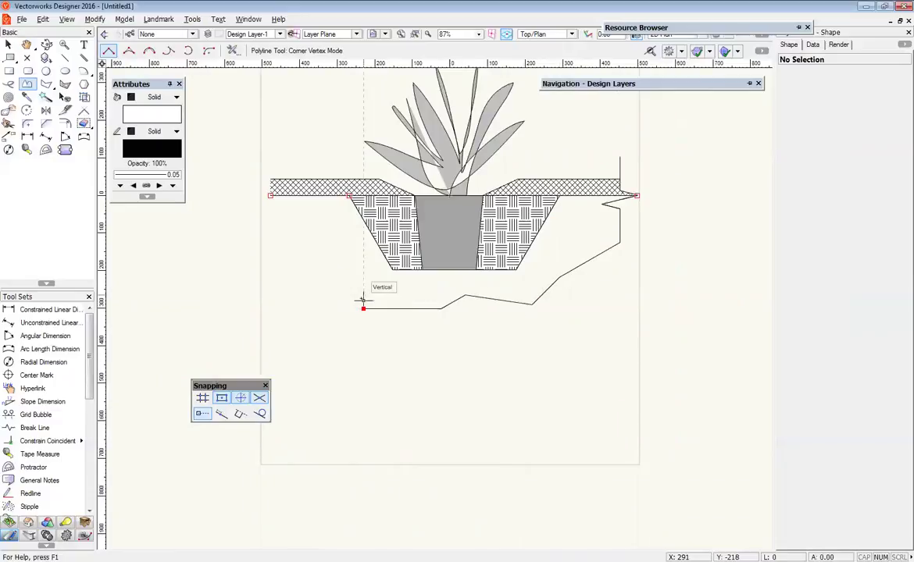
pyautogui.click(364, 308)
pyautogui.click(351, 286)
pyautogui.click(310, 262)
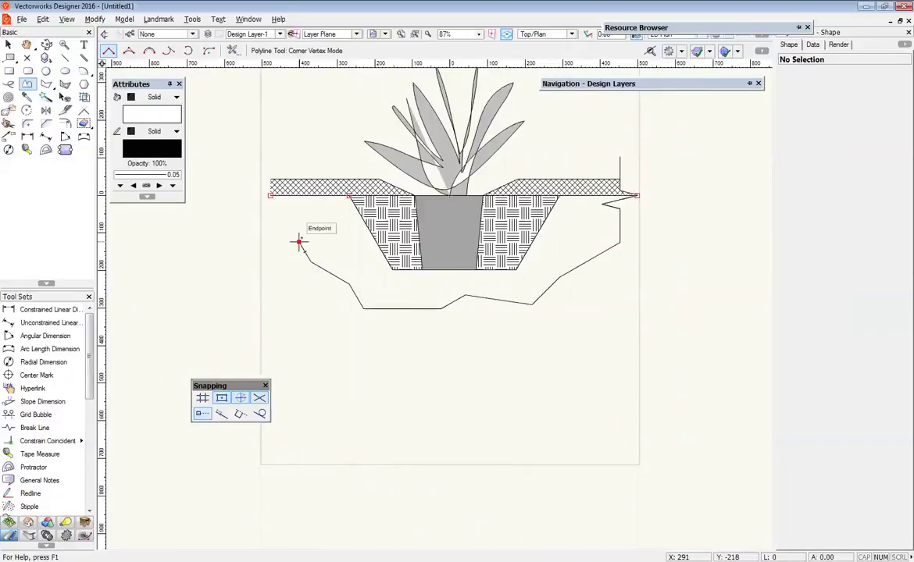
pyautogui.click(299, 242)
pyautogui.click(299, 220)
pyautogui.click(276, 207)
pyautogui.scroll(5, 273, 199)
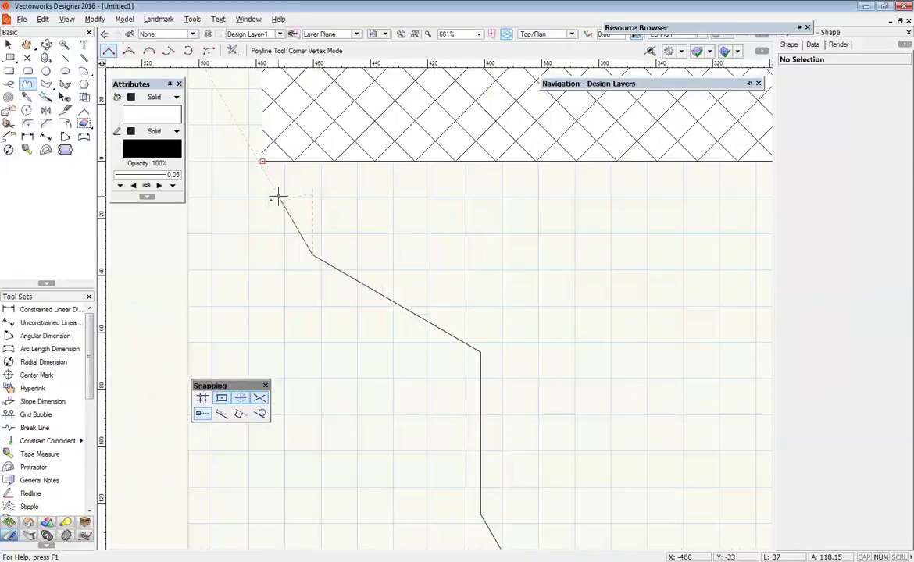
pyautogui.click(263, 161)
pyautogui.scroll(-4, 581, 340)
pyautogui.moveTo(695, 389); pyautogui.dragTo(287, 203, button='middle')
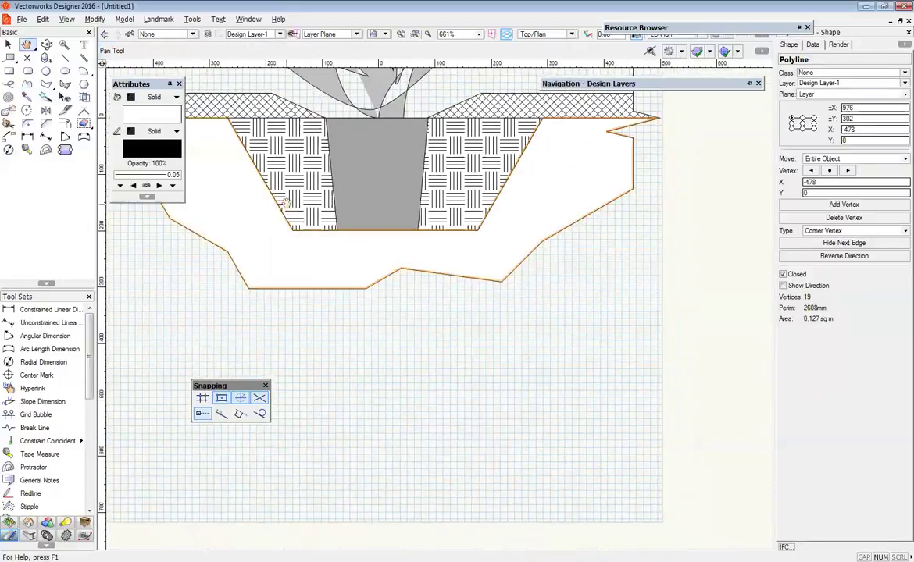
pyautogui.moveTo(384, 263); pyautogui.dragTo(473, 310, button='middle')
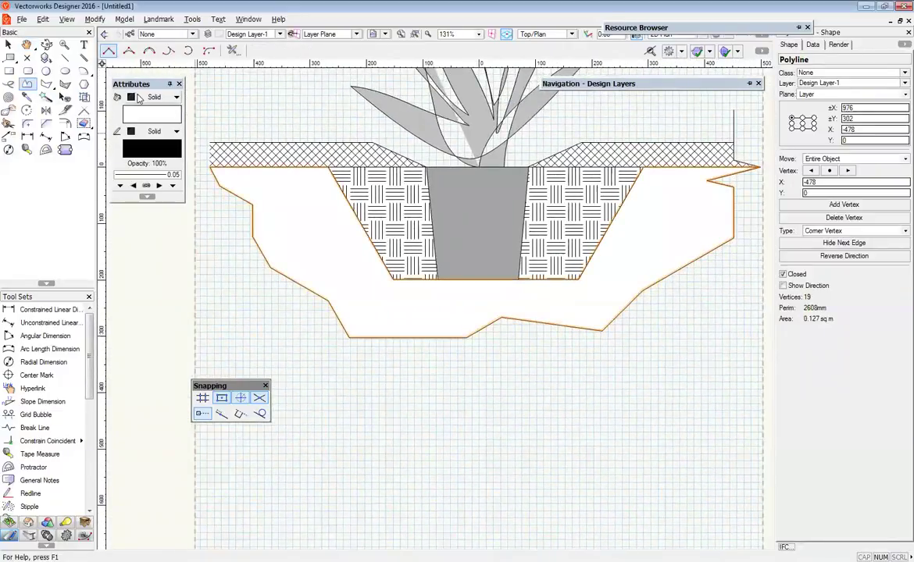
# Set the surrounding soil polyline's pen style to None and fill it with the Soil HF hatch from the Hatches Detail file.
pyautogui.click(132, 132)
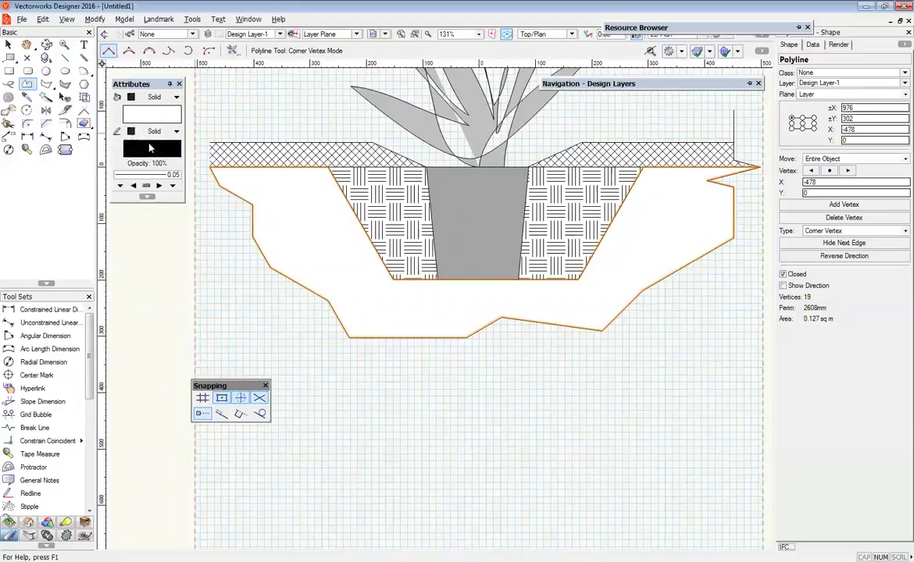
pyautogui.click(150, 145)
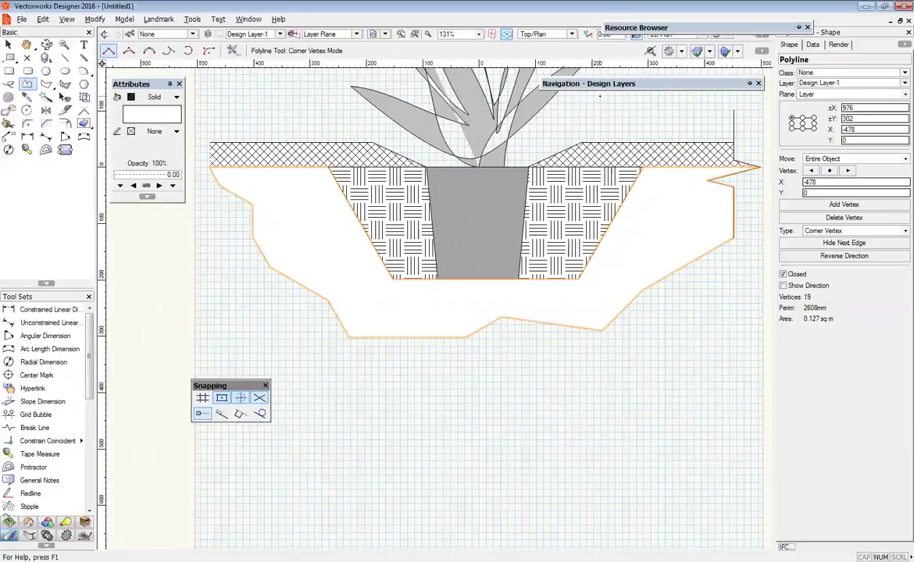
pyautogui.moveTo(601, 88)
pyautogui.moveTo(635, 31)
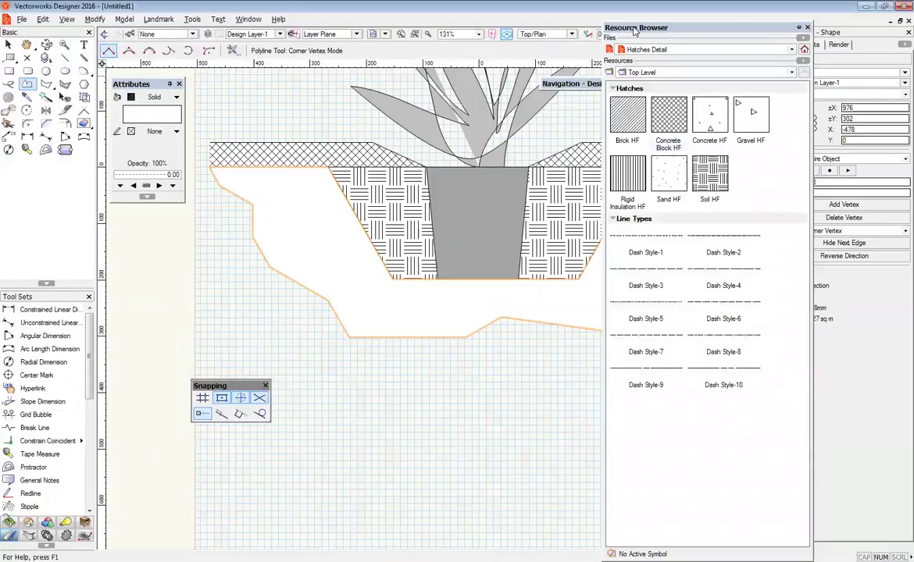
pyautogui.click(715, 175)
pyautogui.moveTo(715, 175)
pyautogui.mouseDown()
pyautogui.moveTo(617, 197)
pyautogui.moveTo(266, 224)
pyautogui.mouseUp()
pyautogui.moveTo(515, 355)
pyautogui.mouseDown(button='middle')
pyautogui.moveTo(434, 301)
pyautogui.moveTo(461, 345)
pyautogui.moveTo(506, 359)
pyautogui.mouseUp(button='middle')
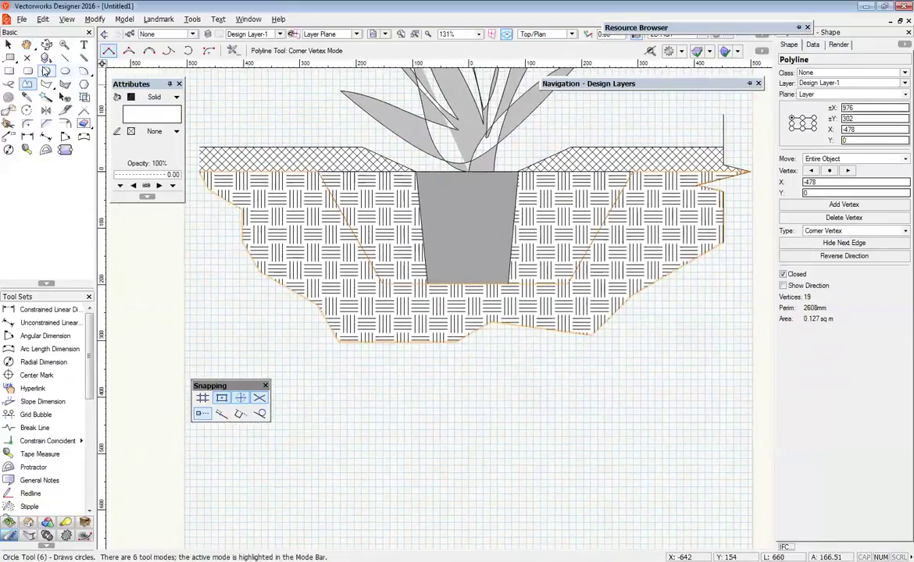
# Send the Soil HF-hatched surrounding soil polyline to the back and clear the selection.
pyautogui.click(7, 45)
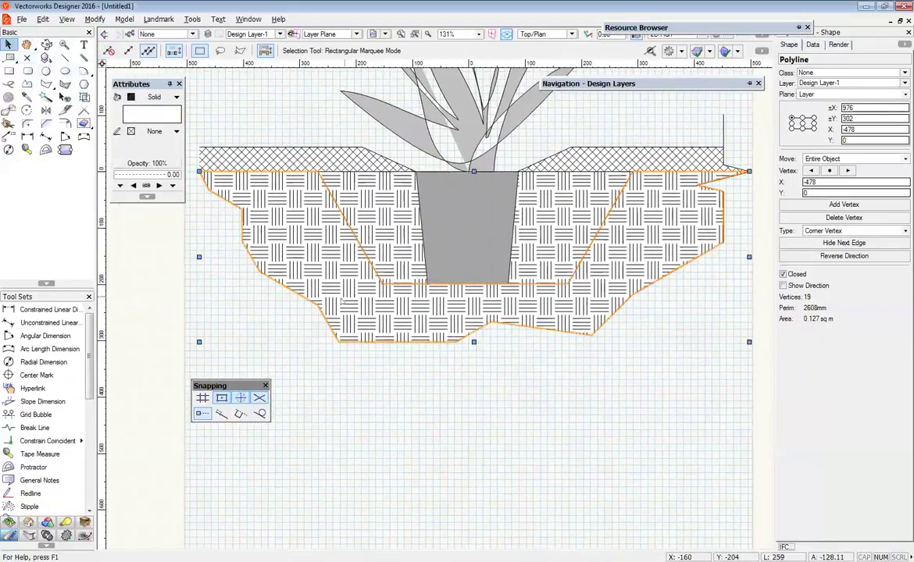
pyautogui.click(521, 402)
pyautogui.click(318, 239)
pyautogui.rightClick(314, 241)
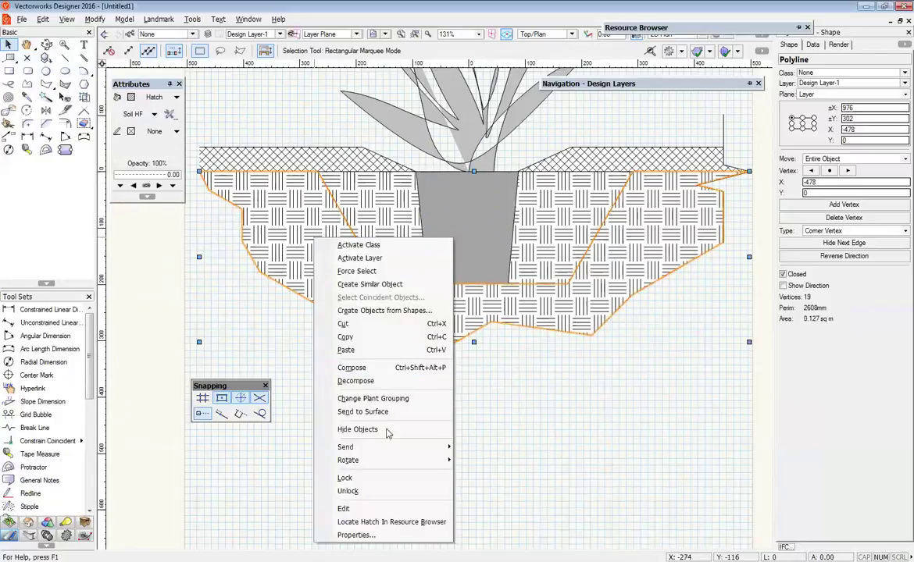
pyautogui.moveTo(392, 449)
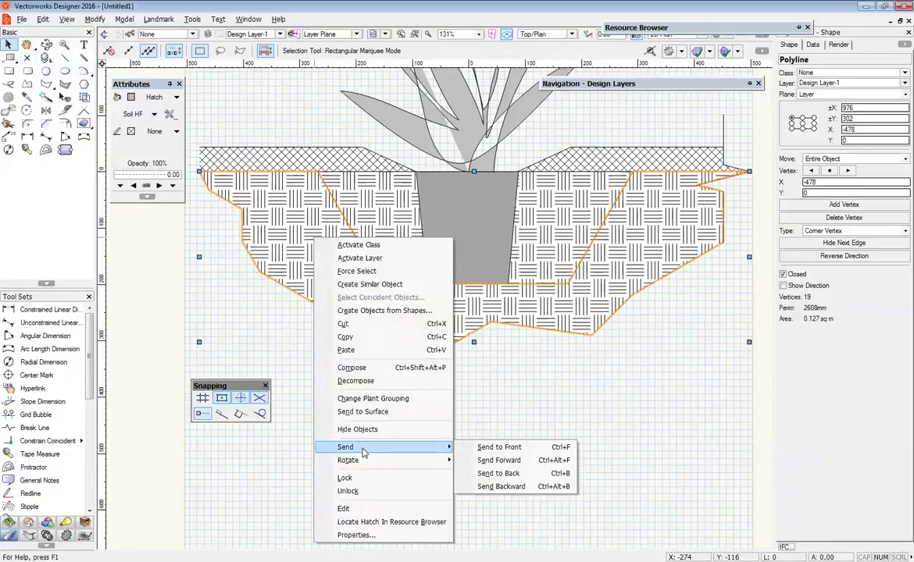
pyautogui.click(503, 474)
pyautogui.click(568, 406)
pyautogui.moveTo(525, 274)
pyautogui.mouseDown(button='middle')
pyautogui.moveTo(569, 260)
pyautogui.moveTo(537, 266)
pyautogui.mouseUp(button='middle')
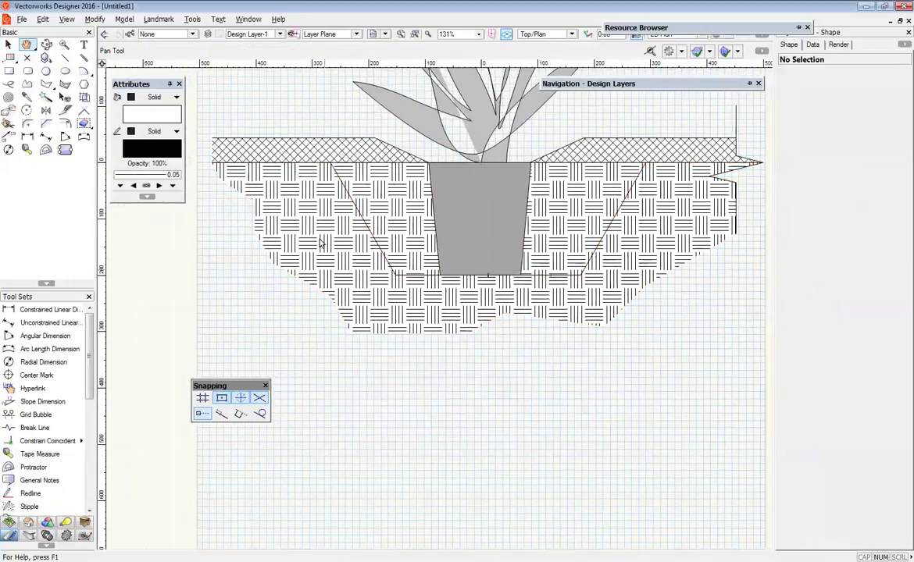
pyautogui.press('x')
pyautogui.click(341, 243)
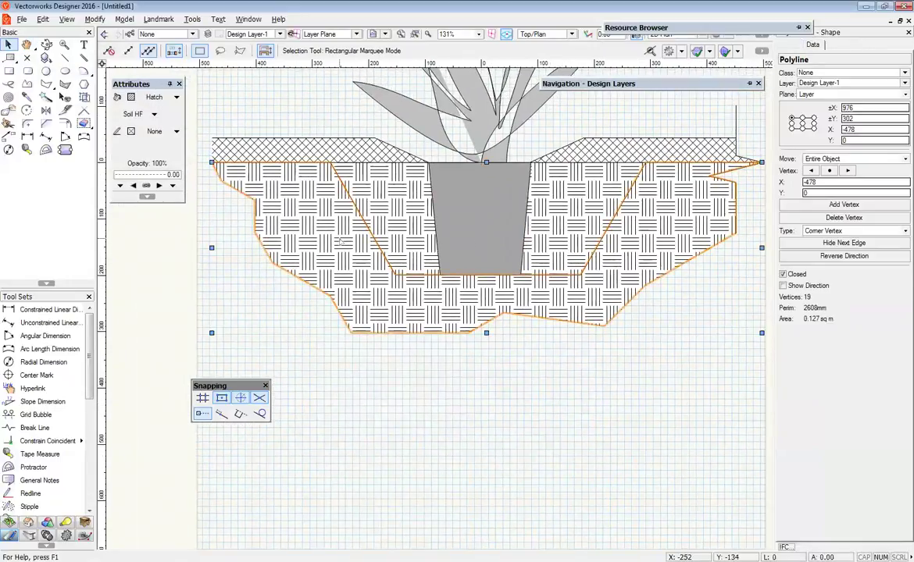
pyautogui.rightClick(341, 243)
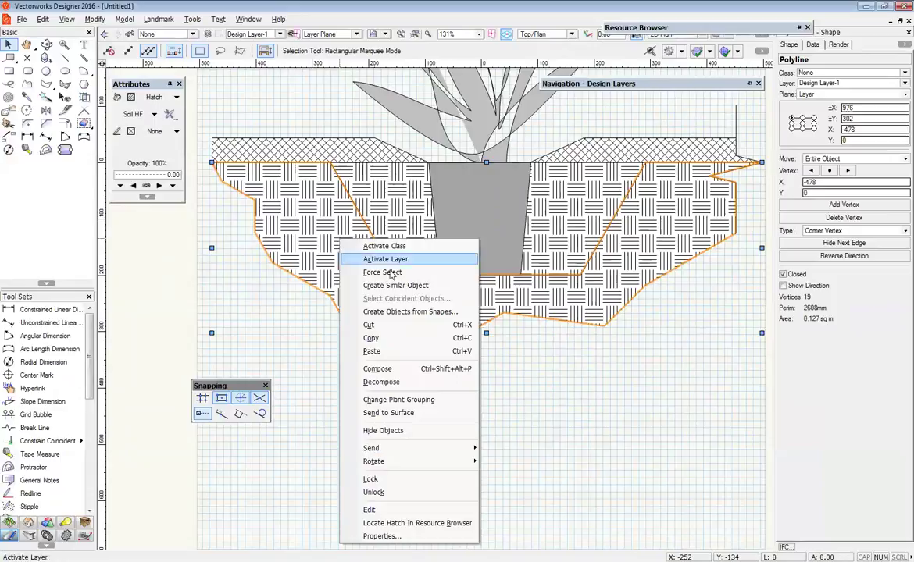
pyautogui.click(368, 509)
pyautogui.click(553, 443)
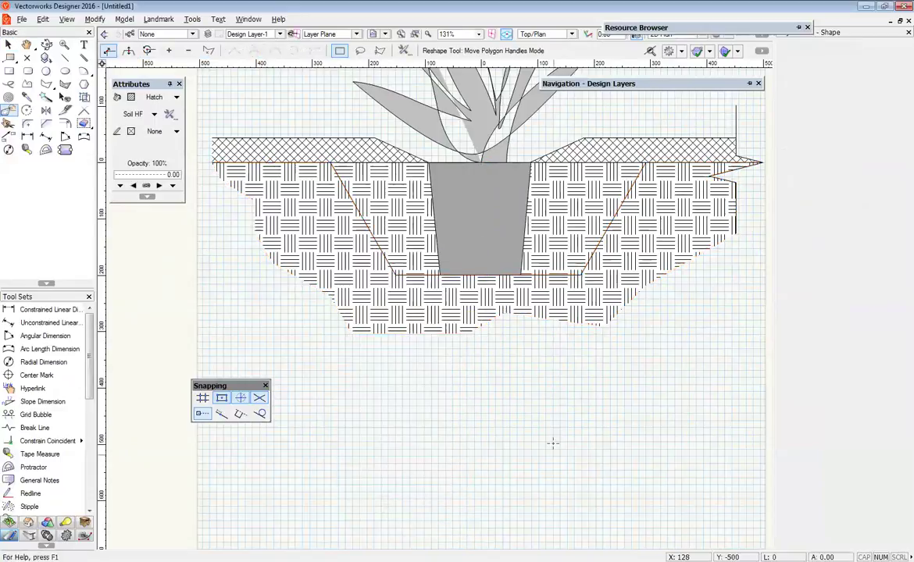
pyautogui.moveTo(668, 248); pyautogui.dragTo(623, 262, button='middle')
pyautogui.click(623, 262)
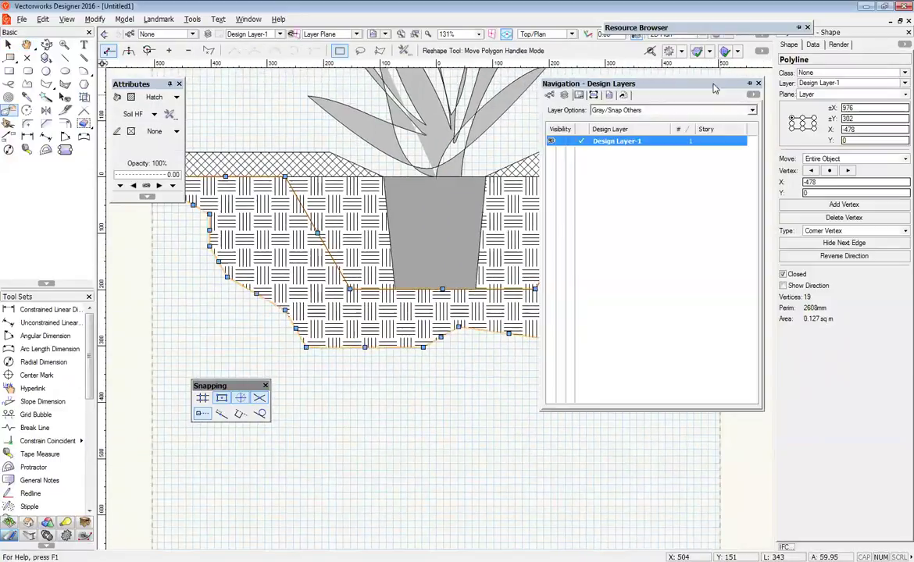
pyautogui.rightClick(572, 279)
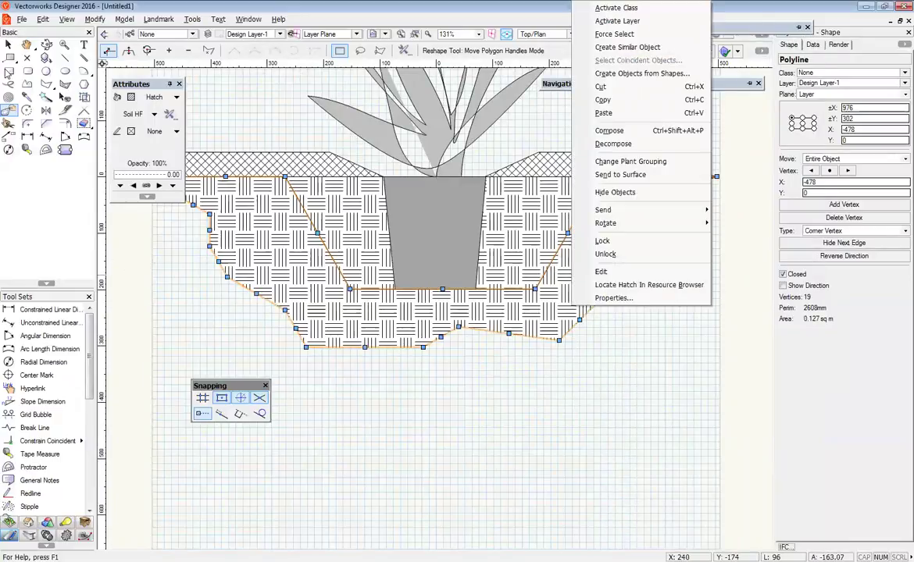
pyautogui.click(11, 47)
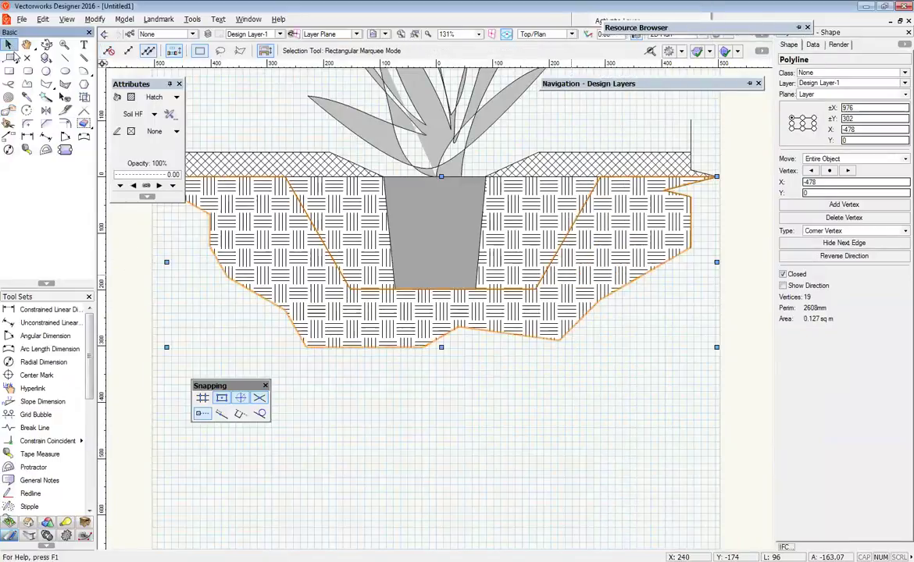
pyautogui.click(362, 414)
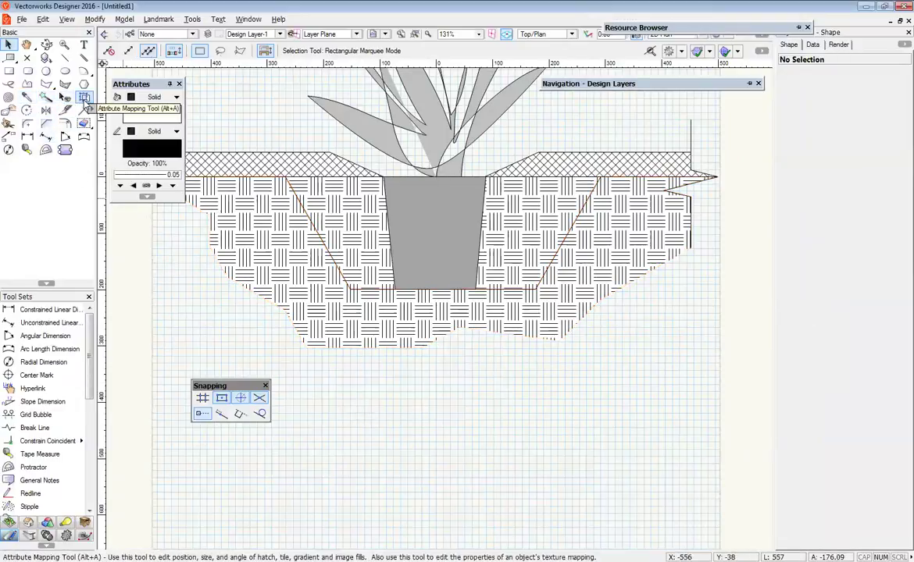
# Scale down the surrounding soil polyline's Soil HF hatch with the Attribute Mapping tool.
pyautogui.click(251, 234)
pyautogui.click(85, 96)
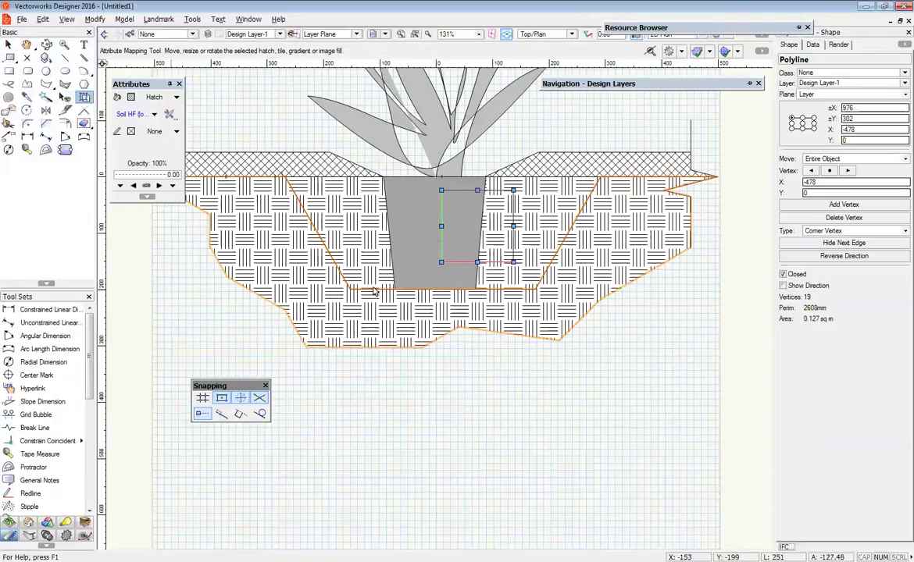
pyautogui.moveTo(513, 190); pyautogui.dragTo(485, 216)
# Rotate the Soil HF hatch in both backfill polygons diagonally, about 45 degrees on the right, and match the left to the right with the Eyedropper.
pyautogui.click(322, 211)
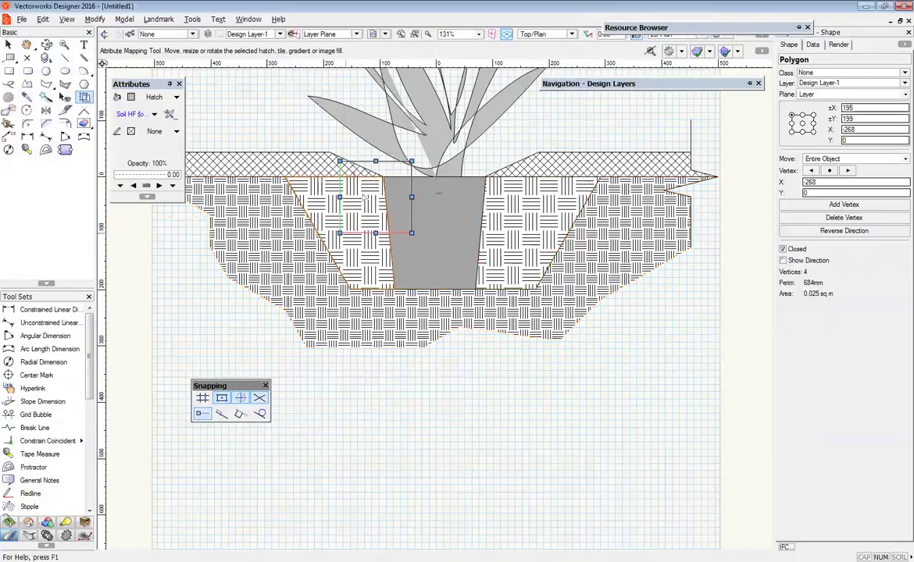
pyautogui.moveTo(338, 196); pyautogui.dragTo(377, 150)
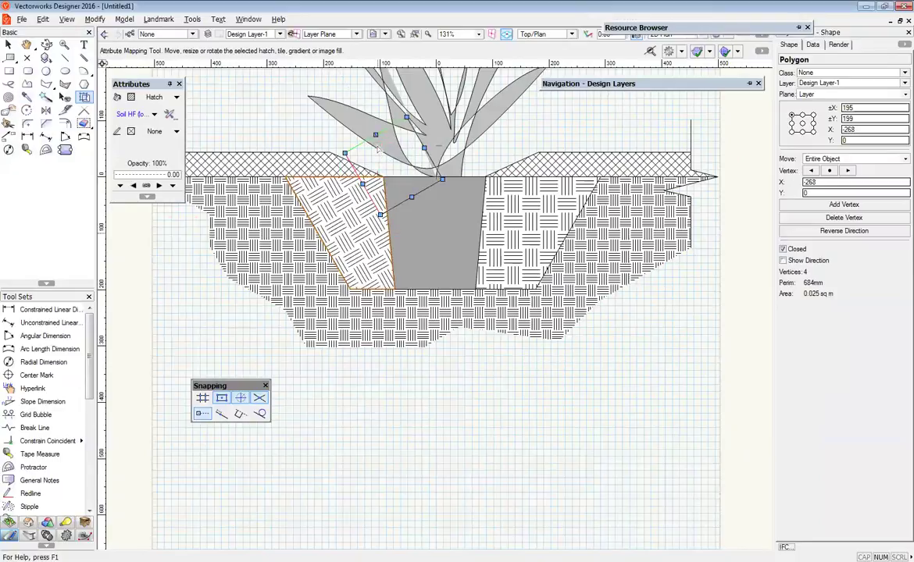
pyautogui.click(500, 181)
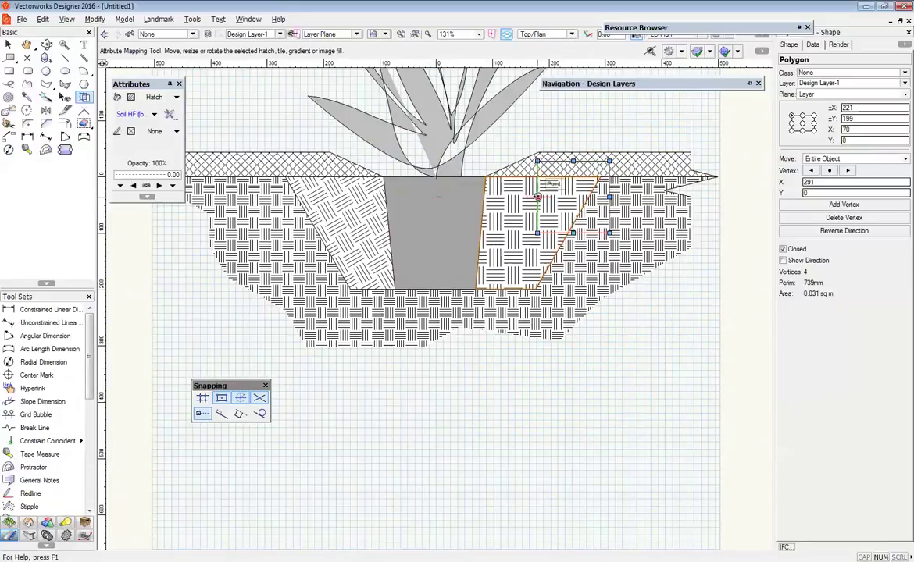
pyautogui.moveTo(537, 196); pyautogui.dragTo(560, 147)
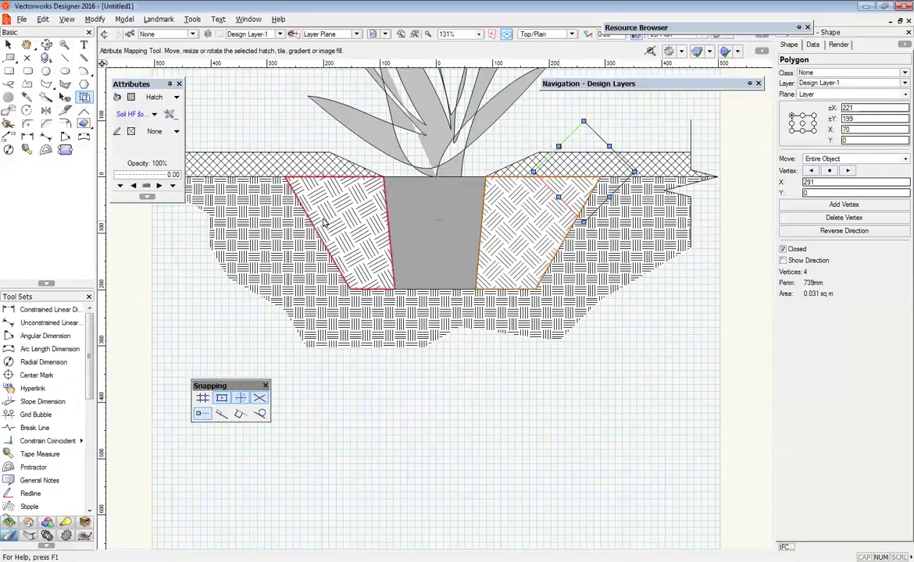
pyautogui.click(27, 97)
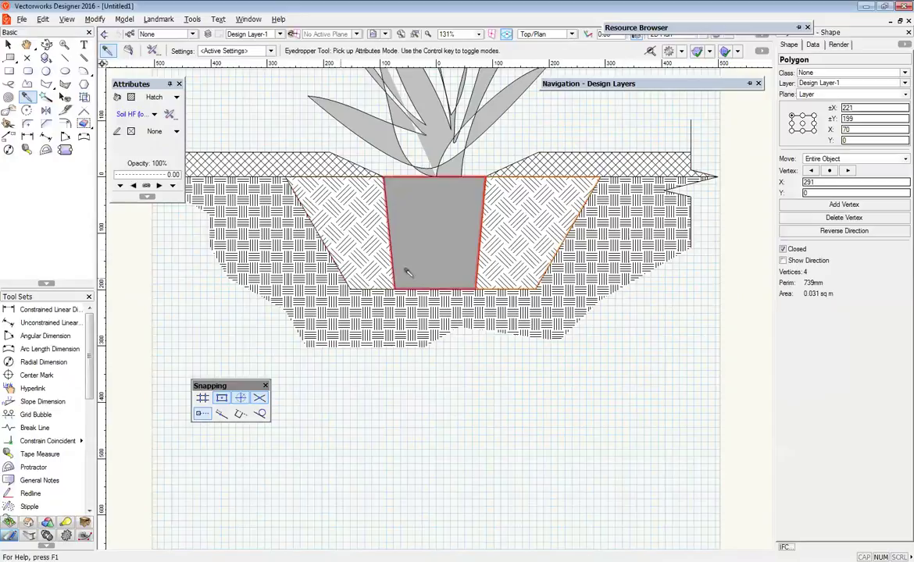
pyautogui.click(11, 46)
# Enlarge the surrounding soil polyline's hatch with Attribute Mapping, reduce it slightly and clear the selection.
pyautogui.moveTo(561, 410); pyautogui.dragTo(620, 404, button='middle')
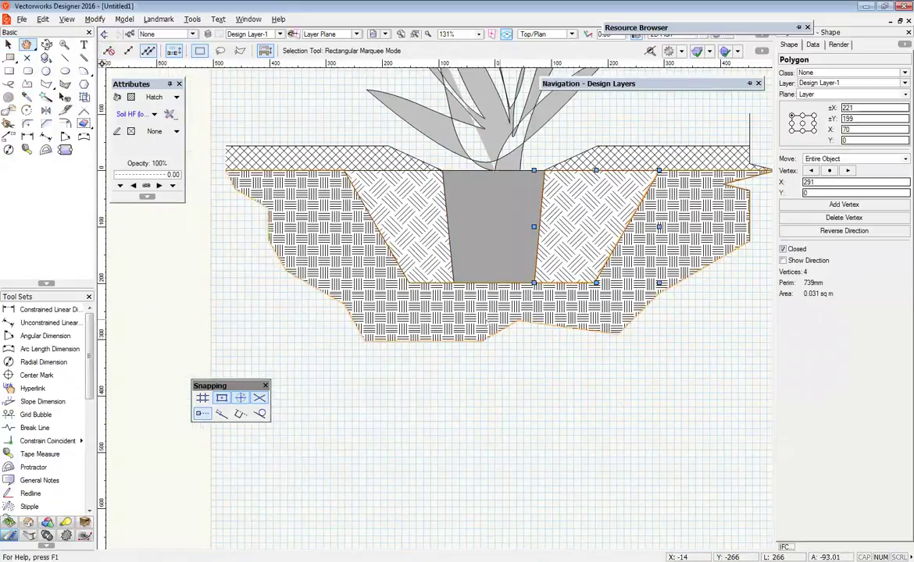
pyautogui.click(486, 321)
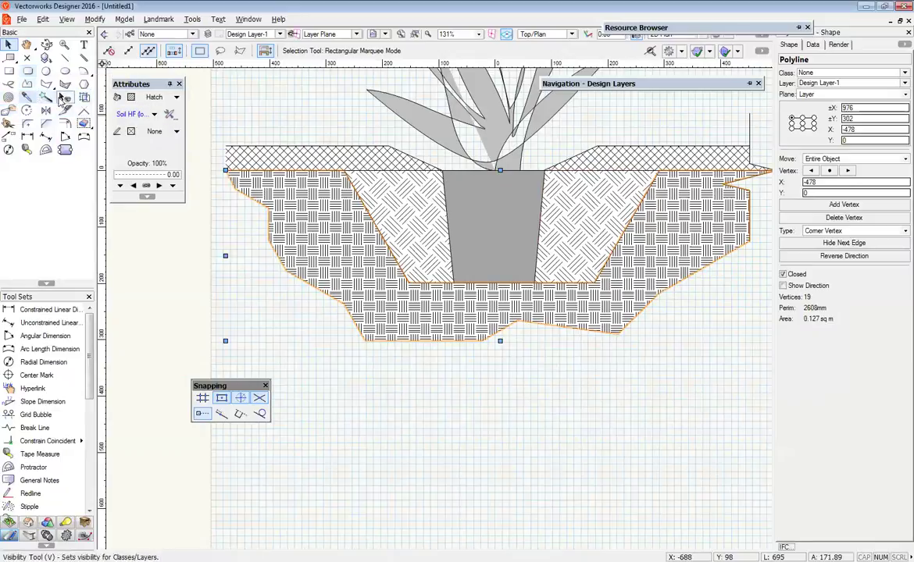
pyautogui.click(84, 97)
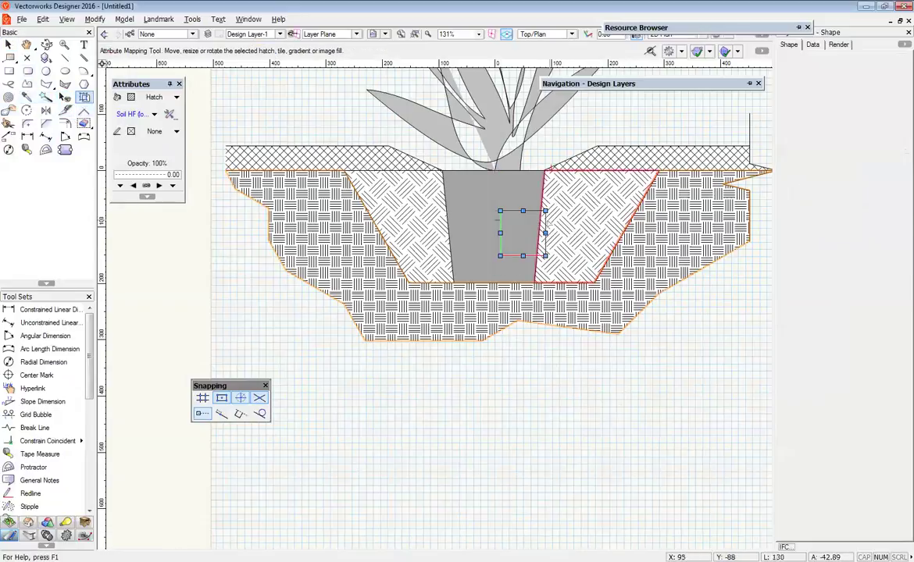
pyautogui.moveTo(544, 211); pyautogui.dragTo(580, 176)
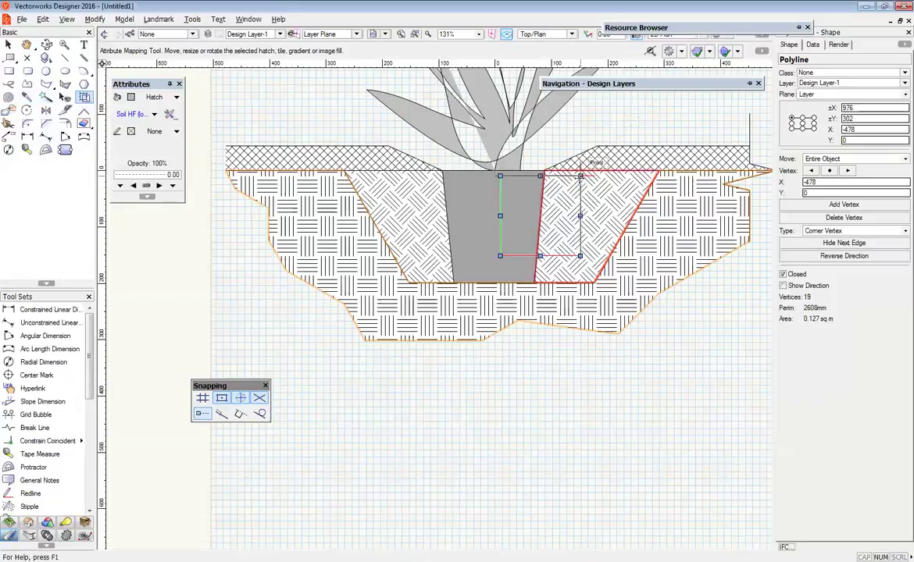
pyautogui.moveTo(581, 175); pyautogui.dragTo(569, 187)
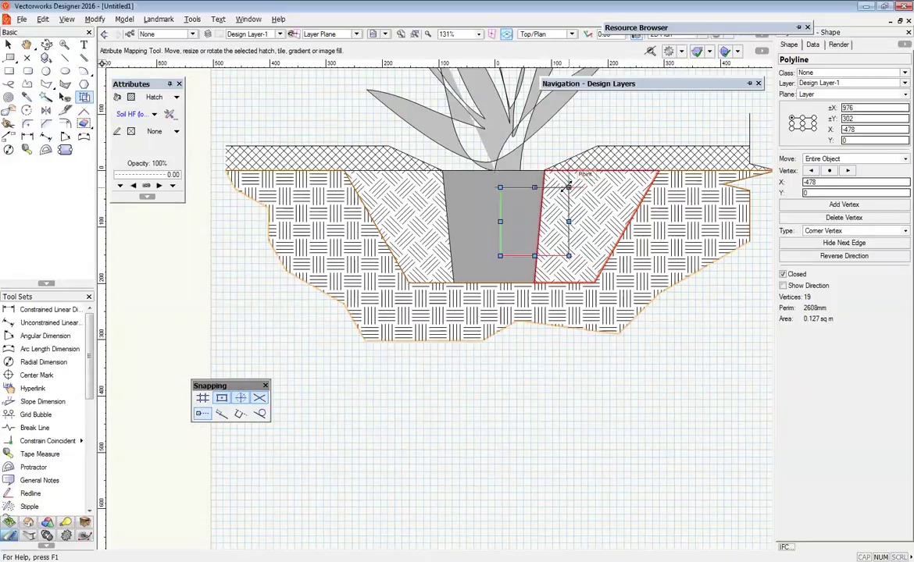
pyautogui.click(8, 44)
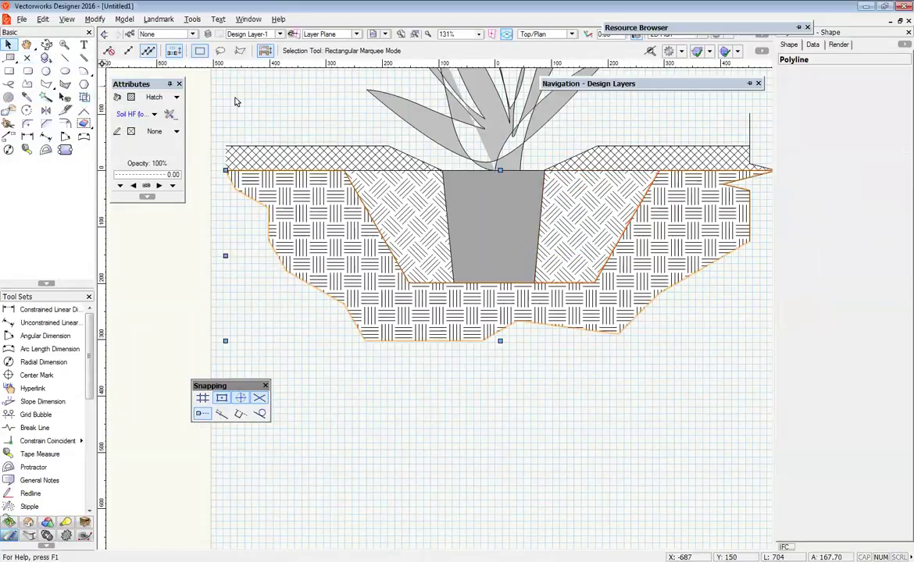
pyautogui.click(236, 100)
# Check which separate objects lie along the soil line and the raised soil areas' edges by selecting them individually.
pyautogui.scroll(-2, 447, 304)
pyautogui.scroll(4, 433, 262)
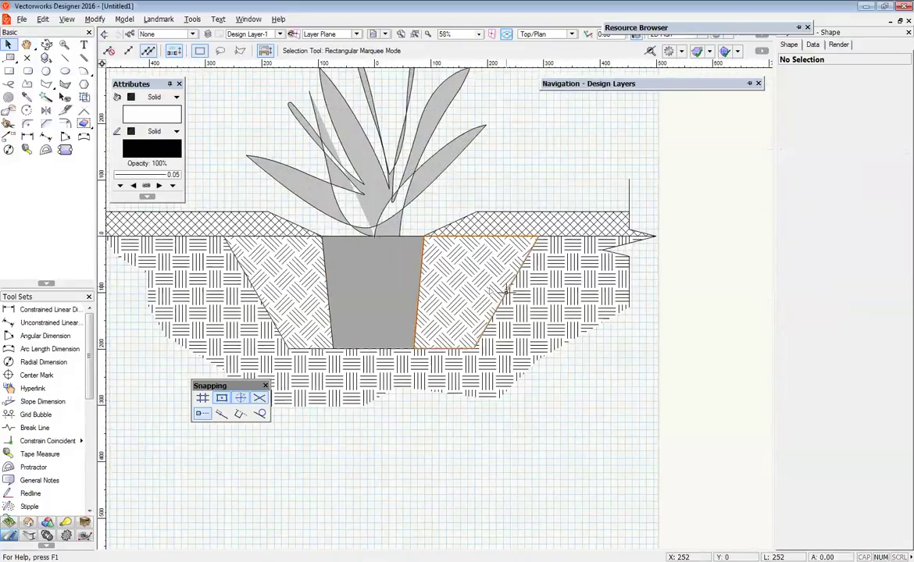
pyautogui.moveTo(506, 291); pyautogui.dragTo(622, 266, button='middle')
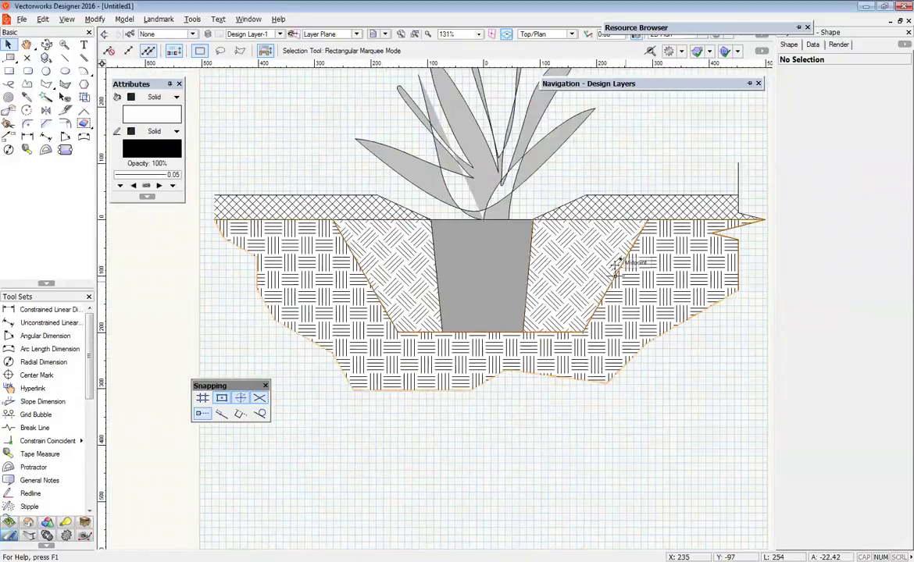
pyautogui.click(578, 249)
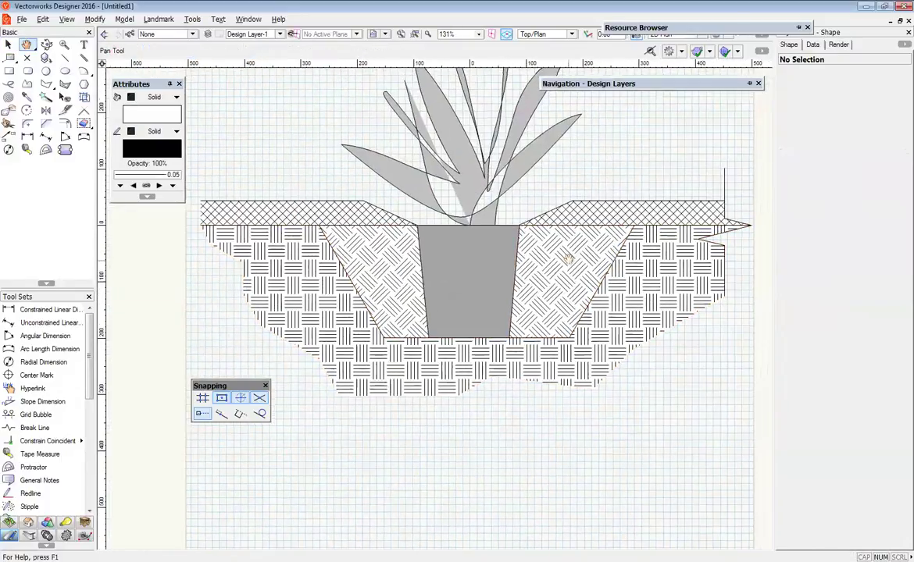
pyautogui.press('x')
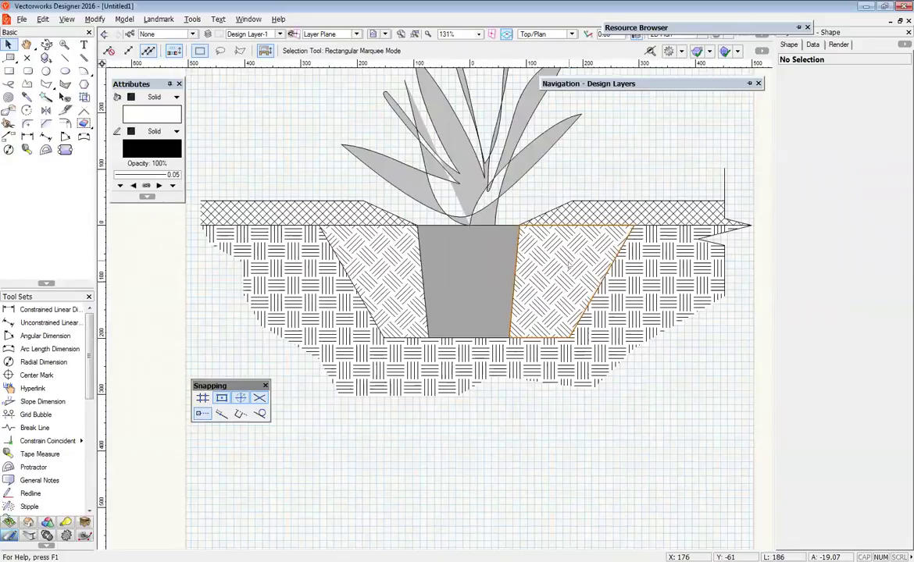
pyautogui.click(272, 225)
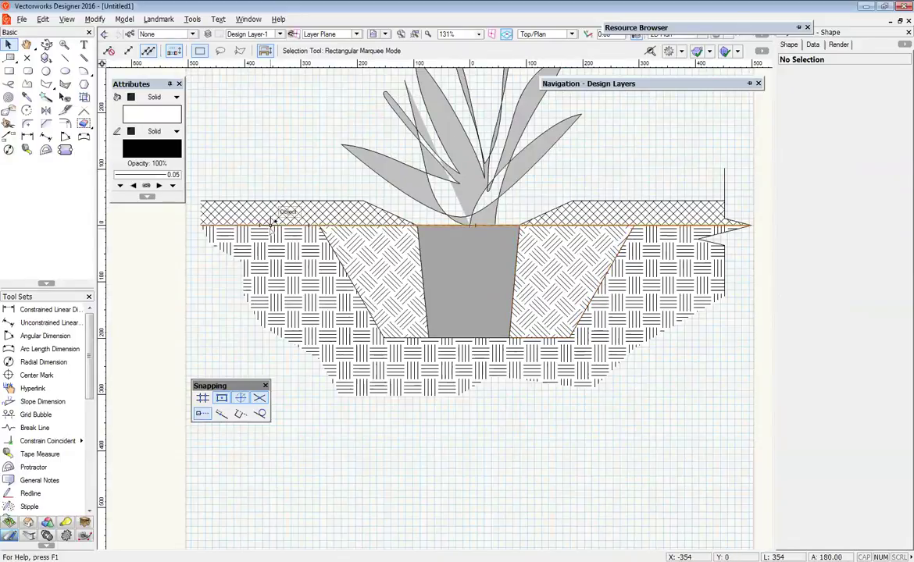
pyautogui.click(272, 225)
pyautogui.click(660, 164)
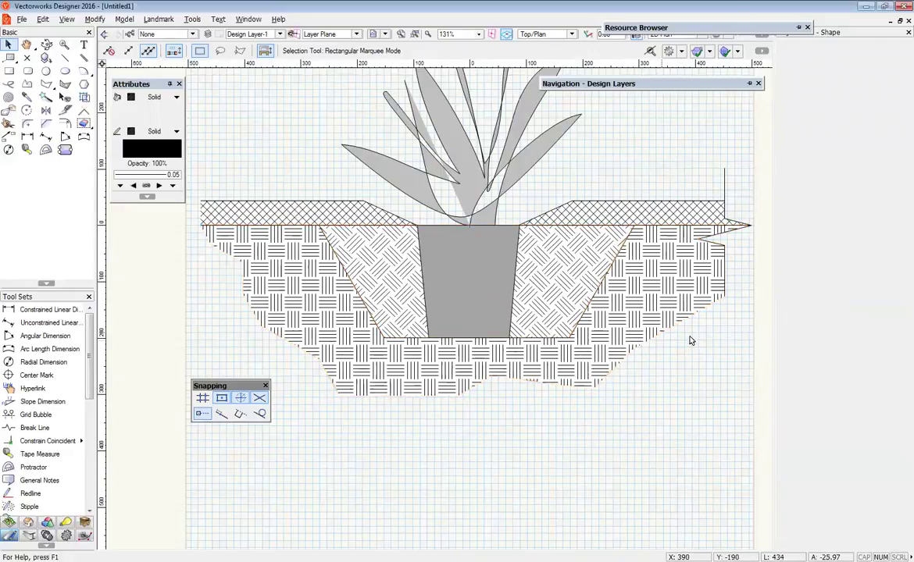
pyautogui.moveTo(694, 345)
pyautogui.mouseDown(button='middle')
pyautogui.moveTo(758, 372)
pyautogui.moveTo(677, 375)
pyautogui.mouseUp(button='middle')
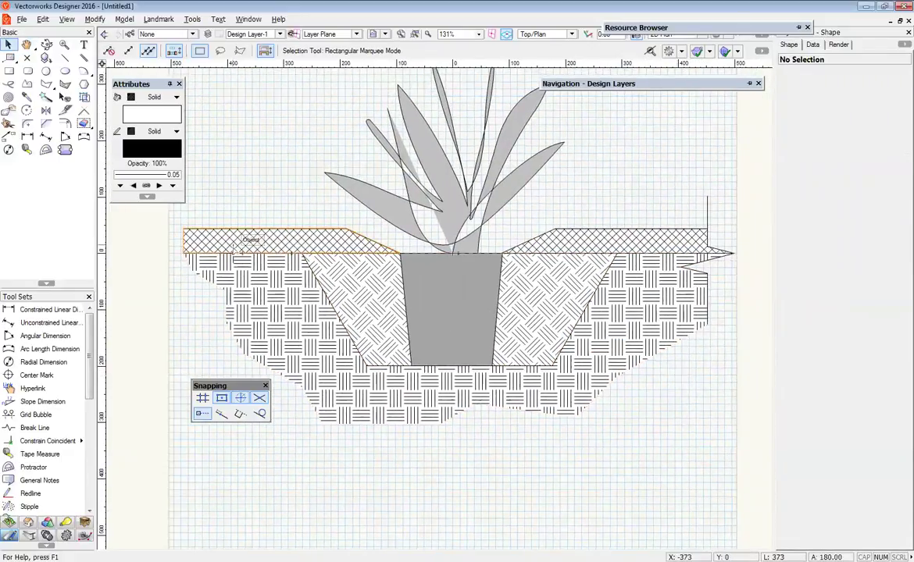
pyautogui.click(189, 228)
pyautogui.click(623, 190)
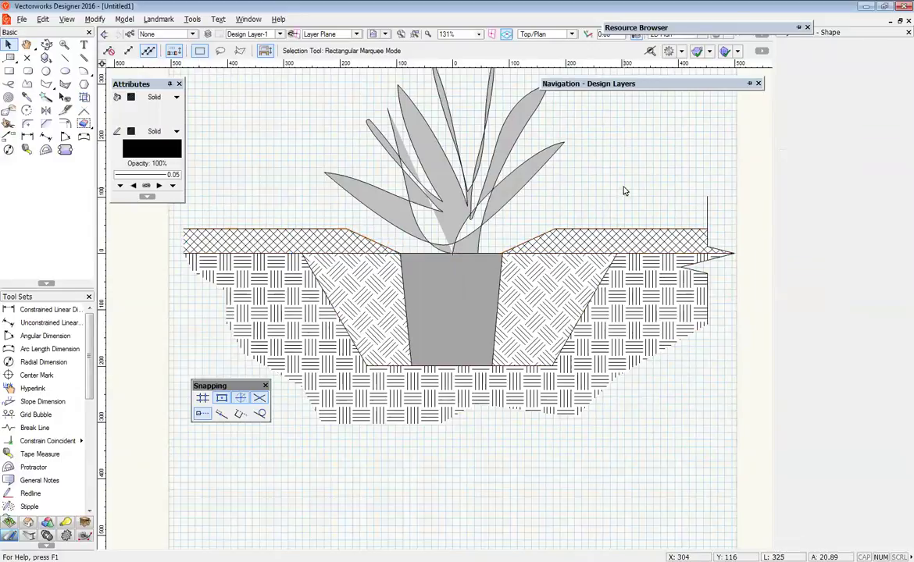
pyautogui.moveTo(479, 228)
pyautogui.mouseDown(button='middle')
pyautogui.moveTo(508, 229)
pyautogui.moveTo(478, 202)
pyautogui.moveTo(503, 218)
pyautogui.mouseUp(button='middle')
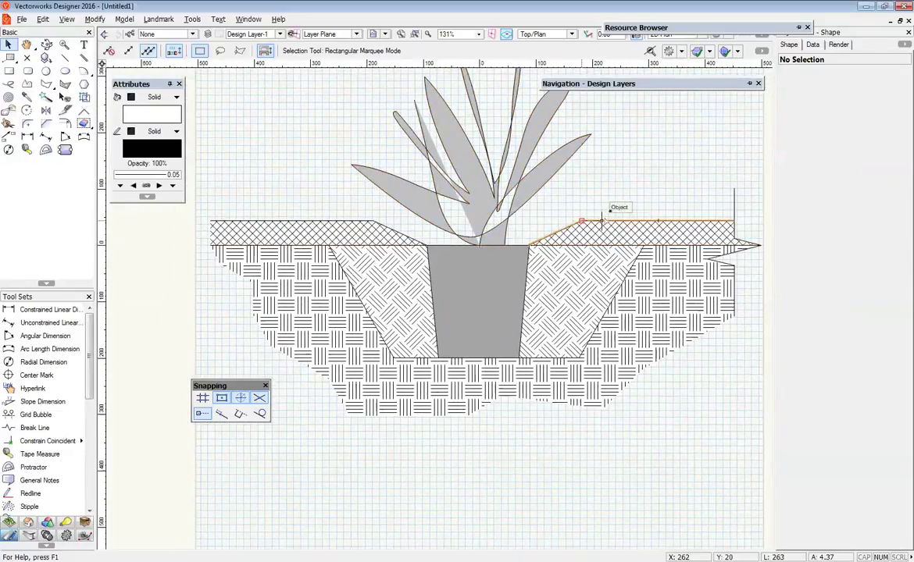
pyautogui.click(700, 214)
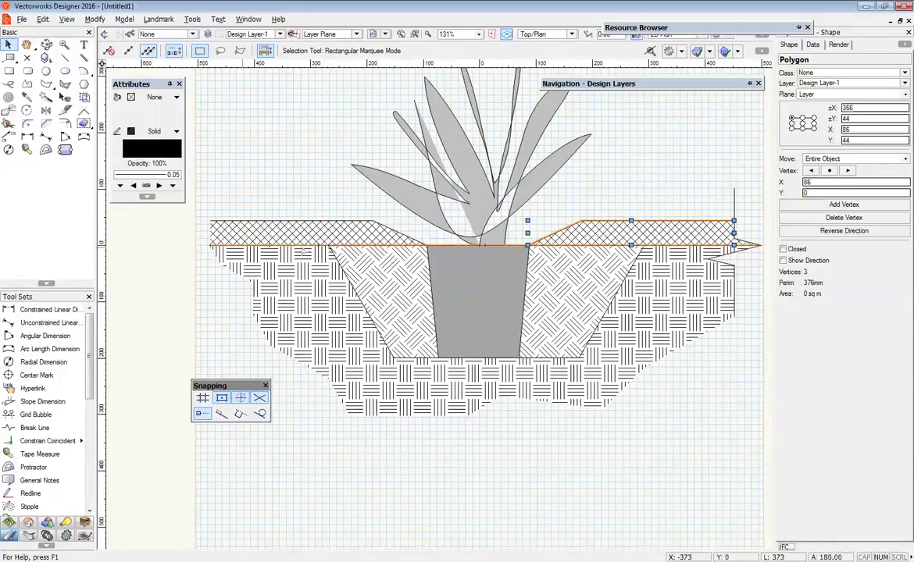
pyautogui.click(691, 252)
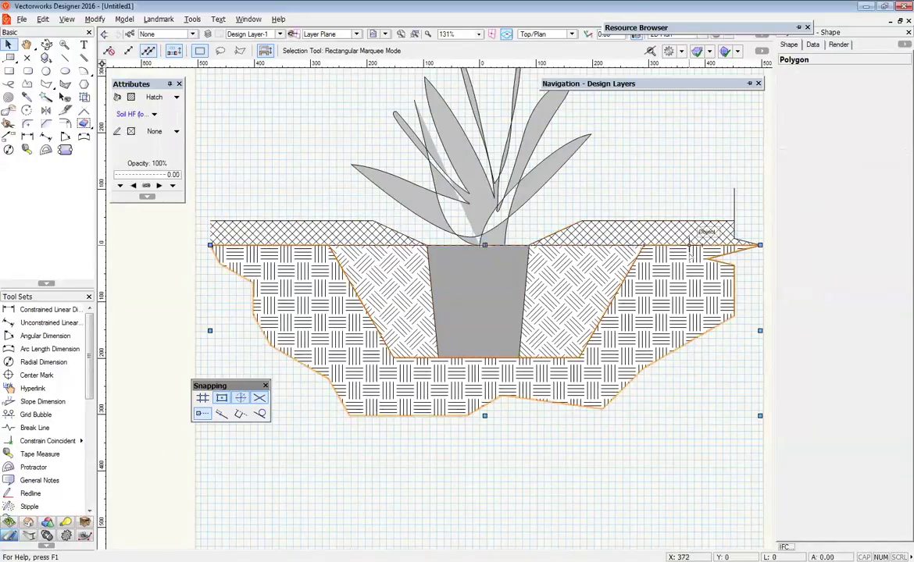
pyautogui.click(612, 133)
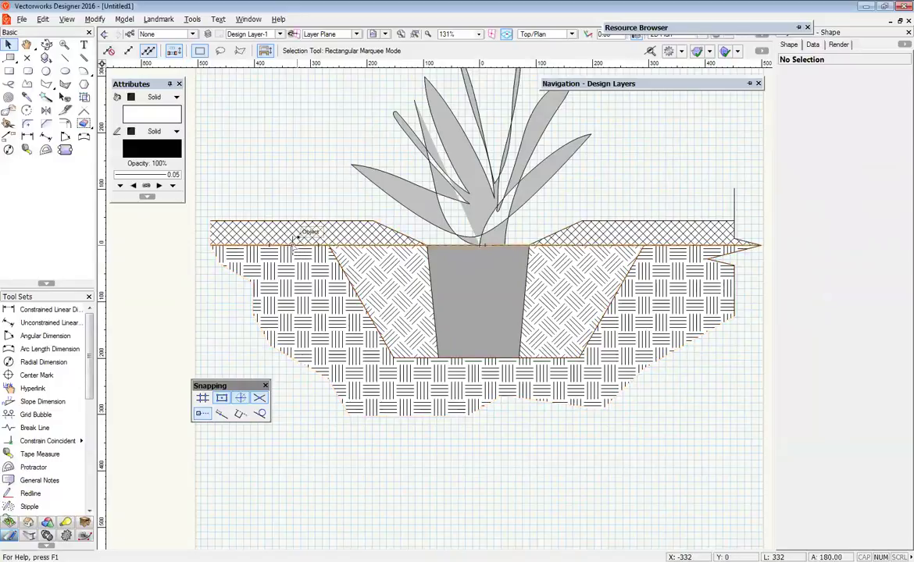
# Set the horizontal soil line's thickness to 0.70 and clear the selection.
pyautogui.click(277, 218)
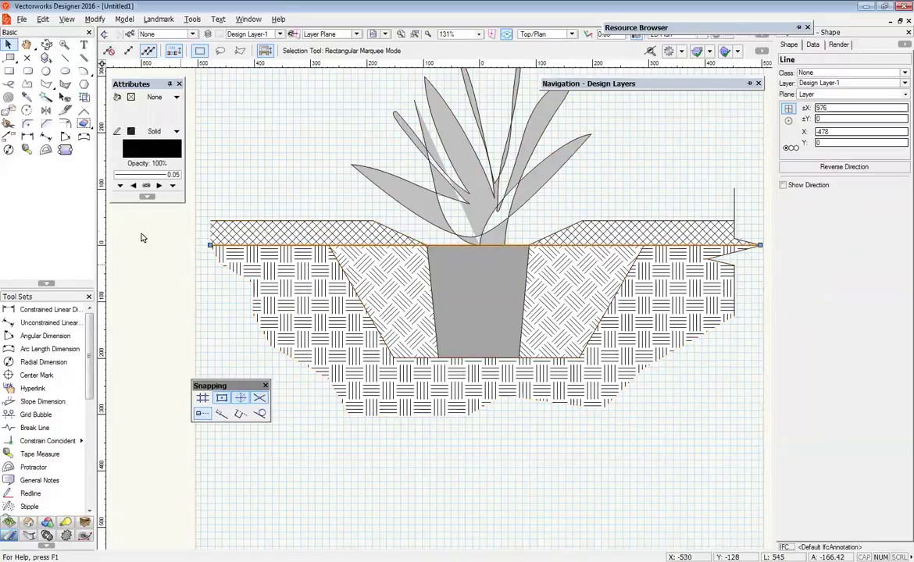
pyautogui.click(149, 174)
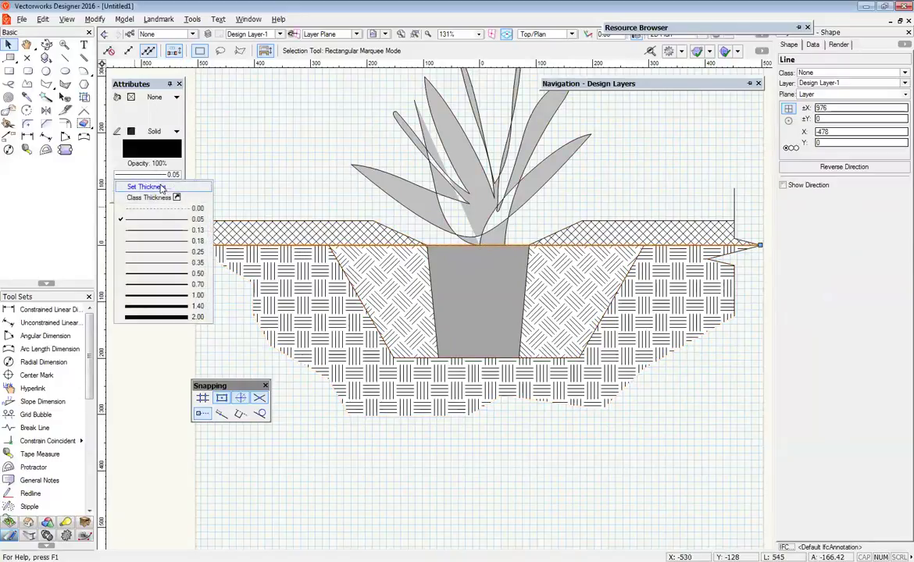
pyautogui.click(170, 285)
pyautogui.click(270, 163)
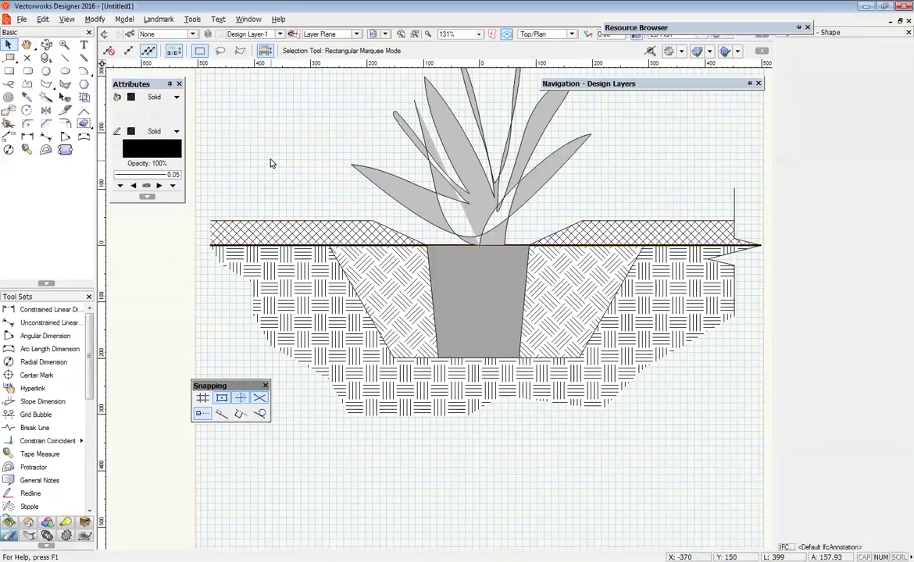
# Set the planting pit outline's line thickness to 0.35 and clear the selection.
pyautogui.scroll(-2, 368, 224)
pyautogui.scroll(1, 426, 199)
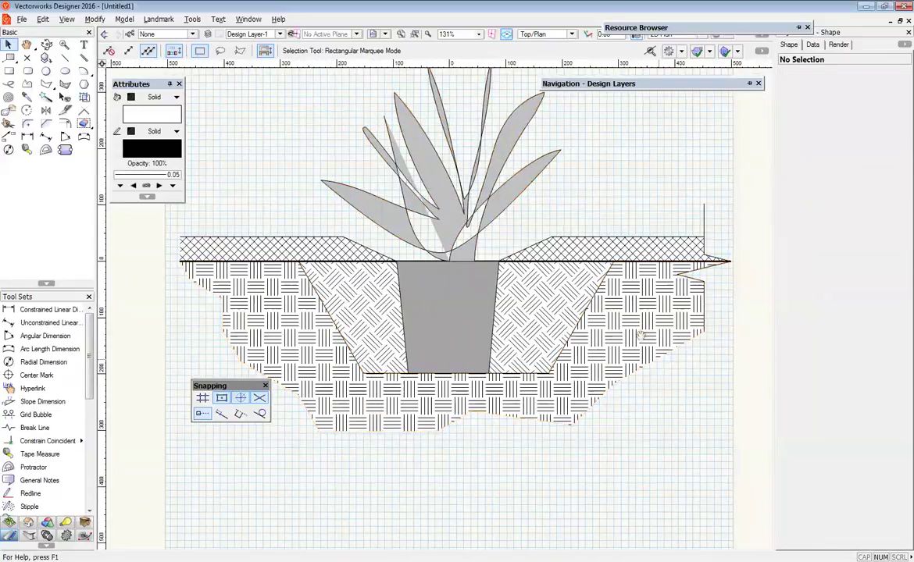
pyautogui.scroll(1, 588, 223)
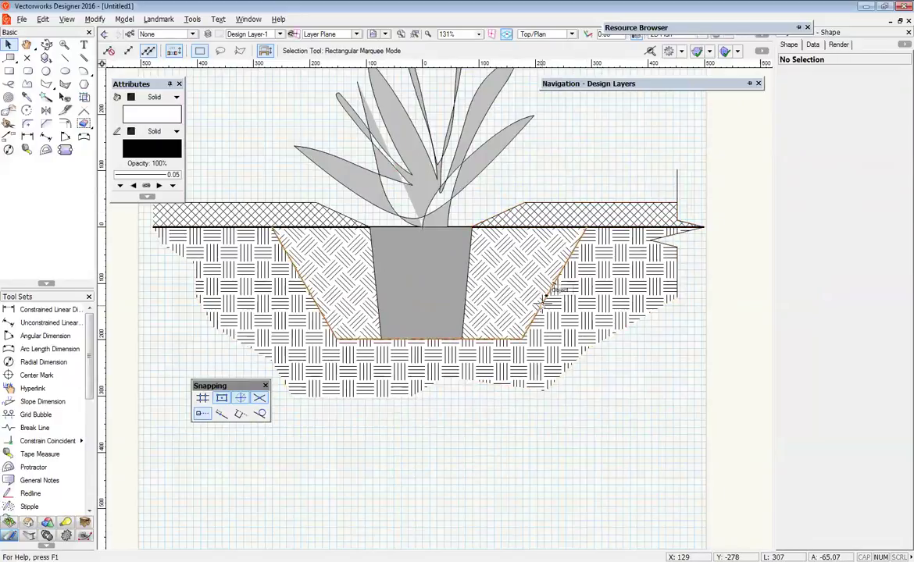
pyautogui.click(548, 297)
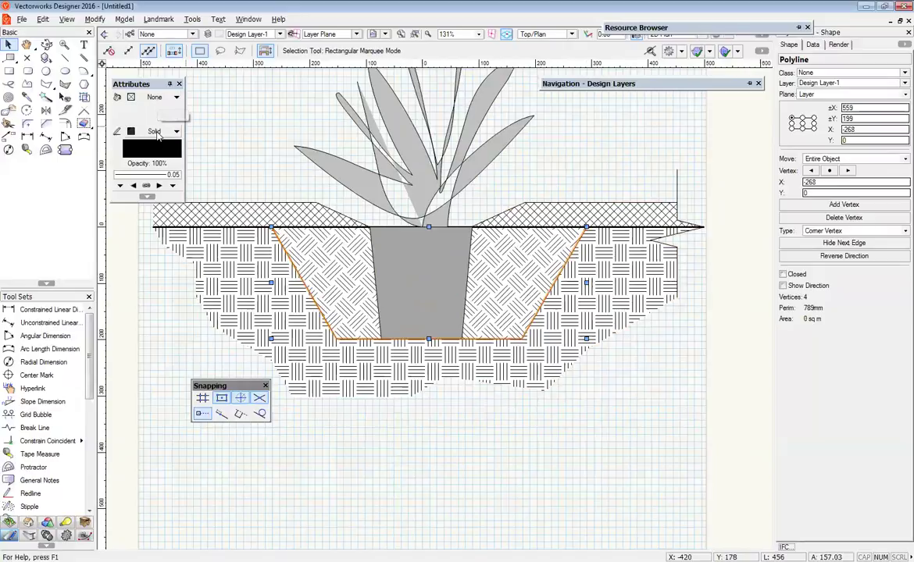
pyautogui.click(160, 175)
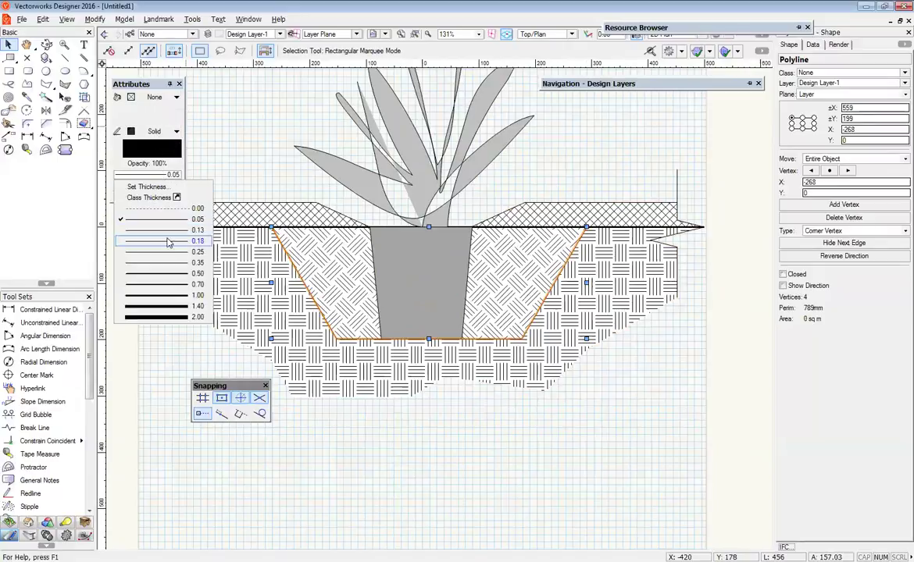
pyautogui.click(167, 267)
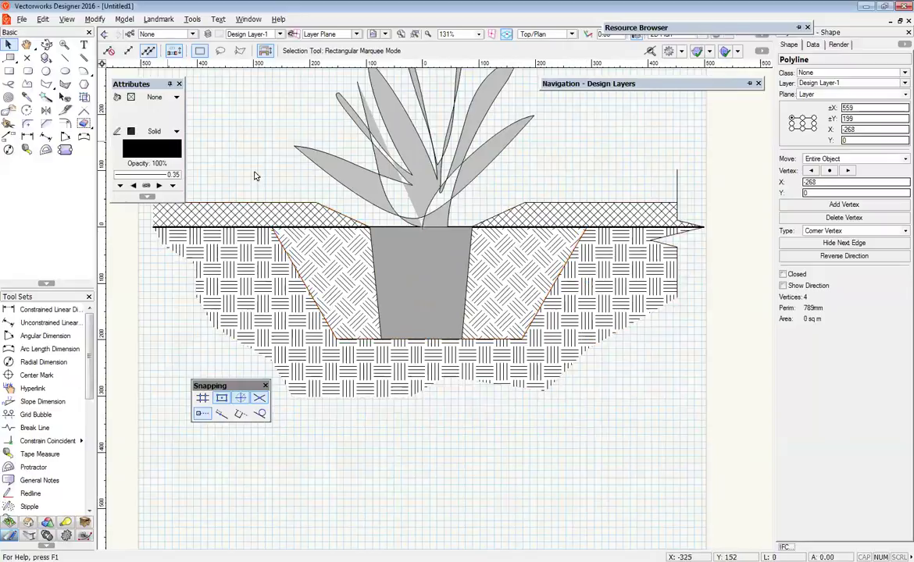
pyautogui.scroll(2, 468, 439)
pyautogui.click(467, 436)
# Review the whole planting section, including the pit, surrounding soil hatch, soil line and right break line.
pyautogui.scroll(-2, 467, 435)
pyautogui.scroll(1, 573, 444)
pyautogui.moveTo(552, 434)
pyautogui.mouseDown(button='middle')
pyautogui.moveTo(576, 406)
pyautogui.moveTo(615, 393)
pyautogui.moveTo(645, 444)
pyautogui.mouseUp(button='middle')
pyautogui.scroll(-3, 632, 436)
pyautogui.scroll(3, 611, 417)
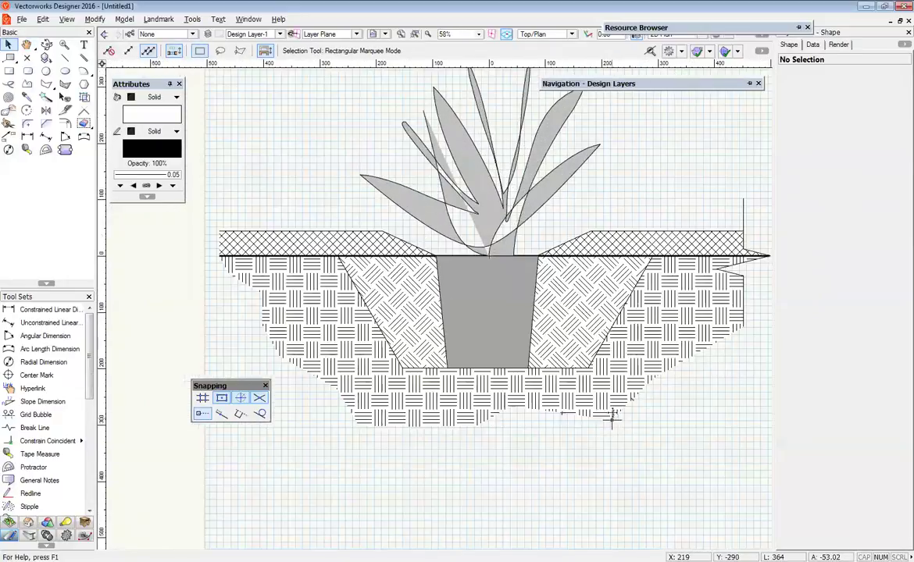
pyautogui.moveTo(736, 457); pyautogui.dragTo(724, 484, button='middle')
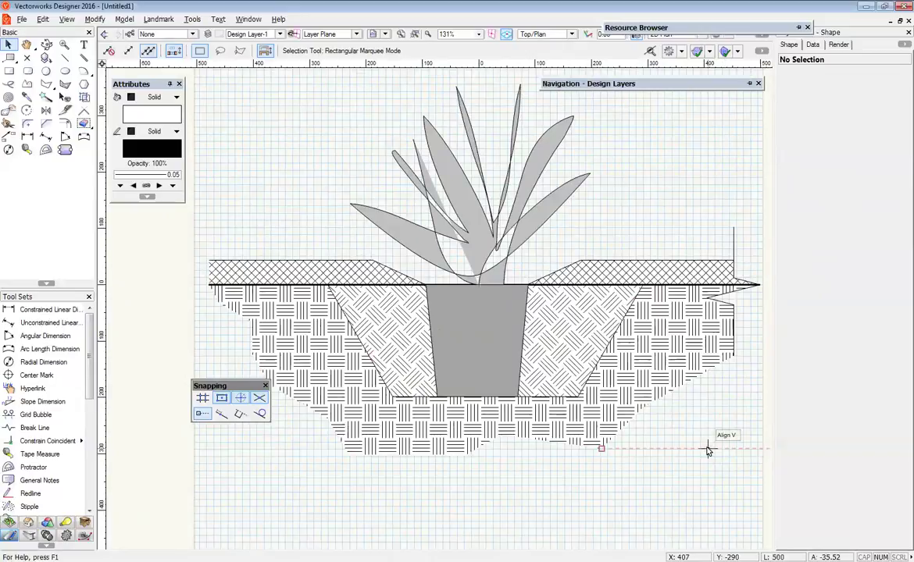
pyautogui.scroll(-1, 653, 355)
pyautogui.moveTo(634, 349); pyautogui.dragTo(474, 299, button='middle')
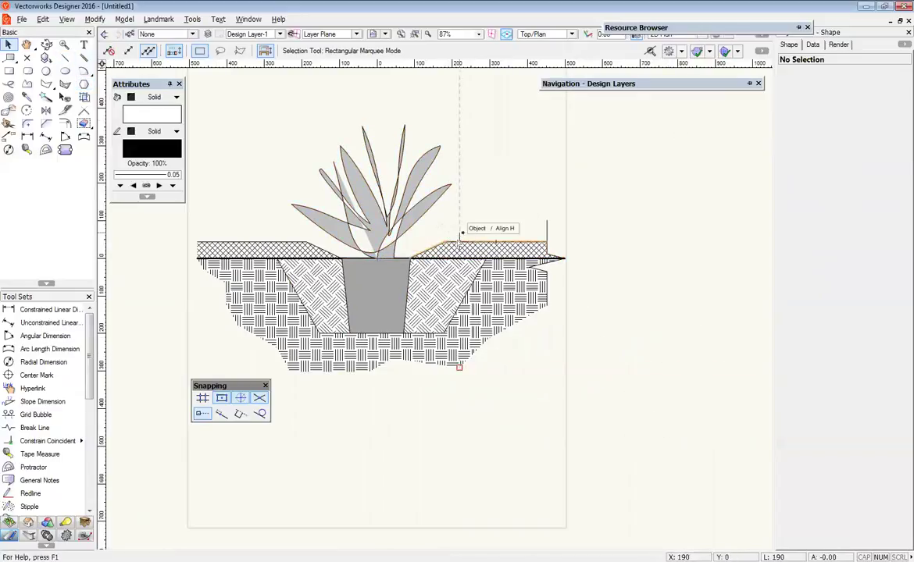
pyautogui.moveTo(646, 144); pyautogui.dragTo(510, 143, button='middle')
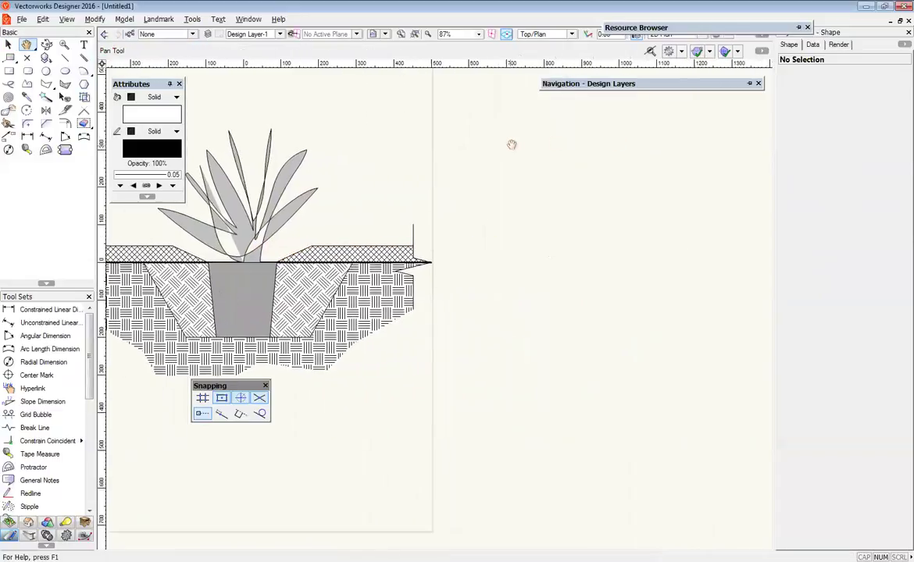
pyautogui.scroll(1, 450, 287)
pyautogui.moveTo(456, 282); pyautogui.dragTo(619, 280, button='middle')
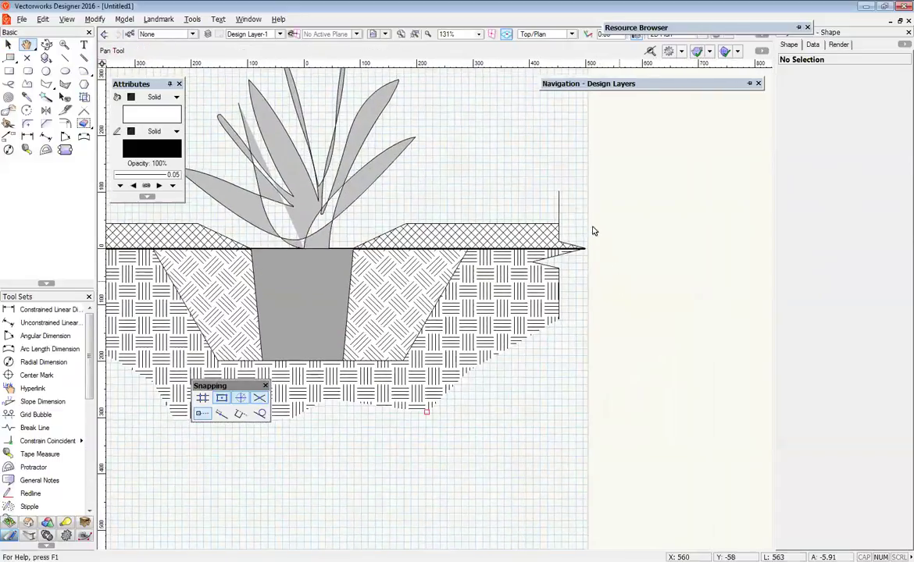
pyautogui.moveTo(515, 216); pyautogui.dragTo(620, 230, button='middle')
pyautogui.scroll(-2, 567, 173)
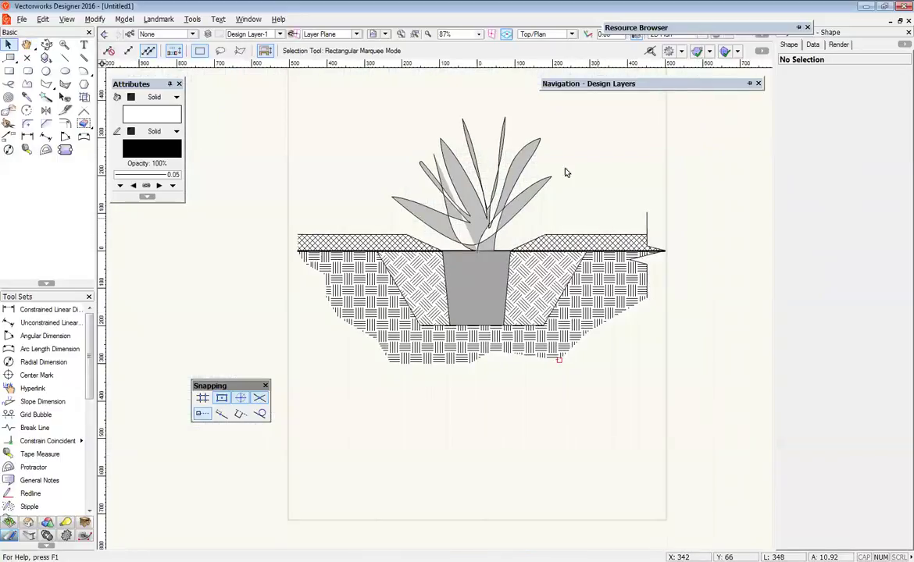